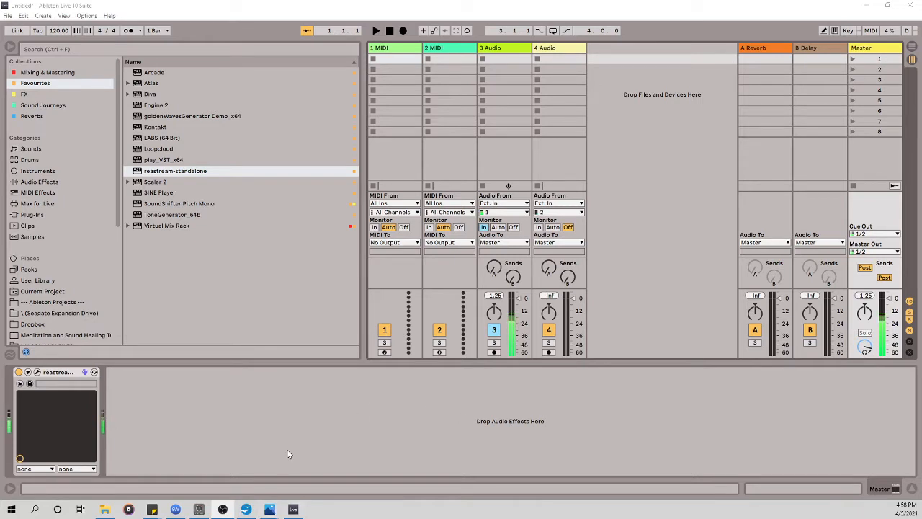
Step: Switch to the Photos window and examine the brainwaves.jpg chart of brainwave frequency ranges
{"action": "mouse_move", "coordinate": [270, 511]}
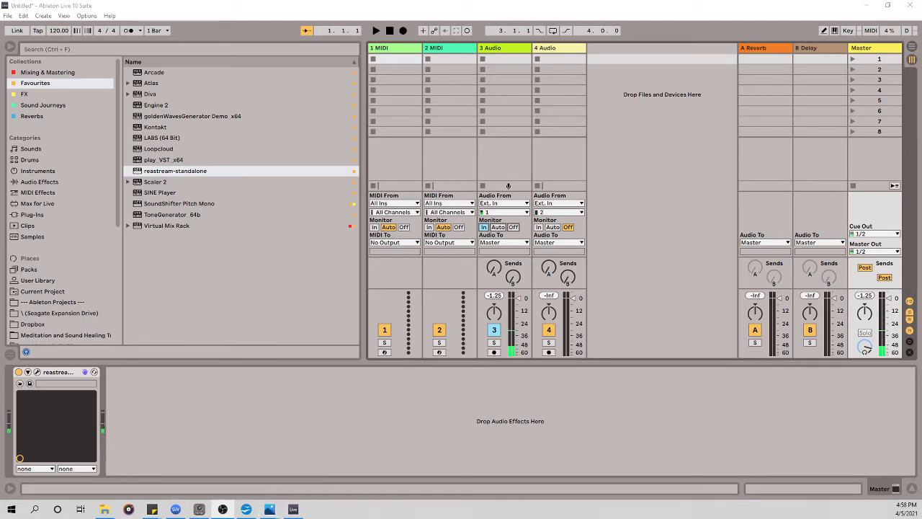
{"action": "key", "text": "alt+Tab"}
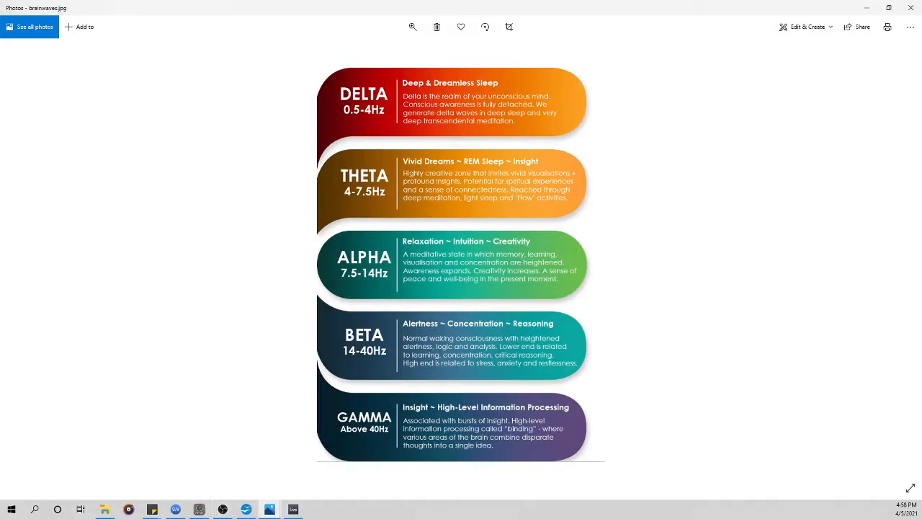
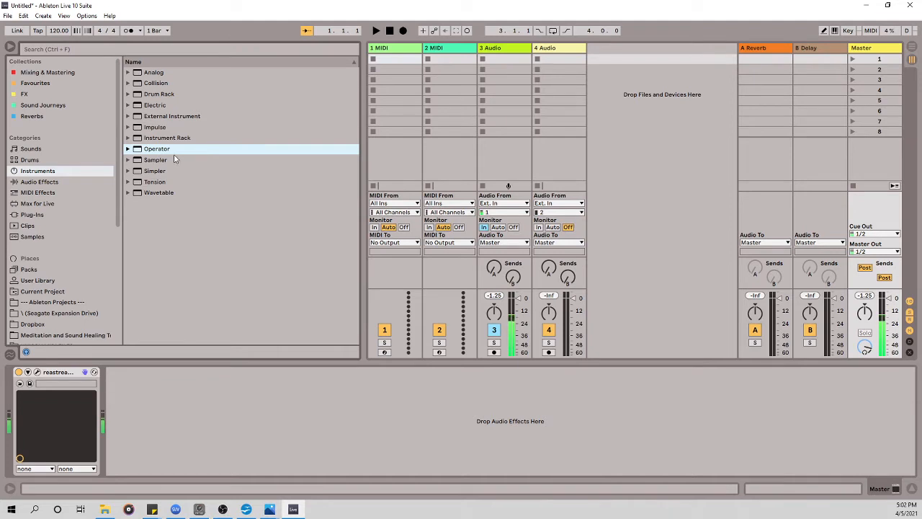
Step: Load the Operator instrument onto the first MIDI track in Ableton Live
{"action": "left_click", "coordinate": [394, 62]}
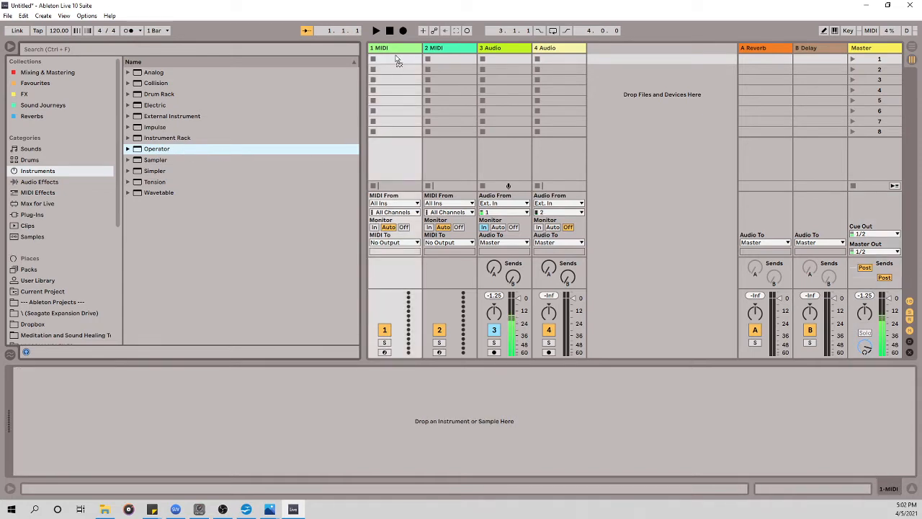
{"action": "left_click_drag", "start_coordinate": [395, 60], "coordinate": [396, 59]}
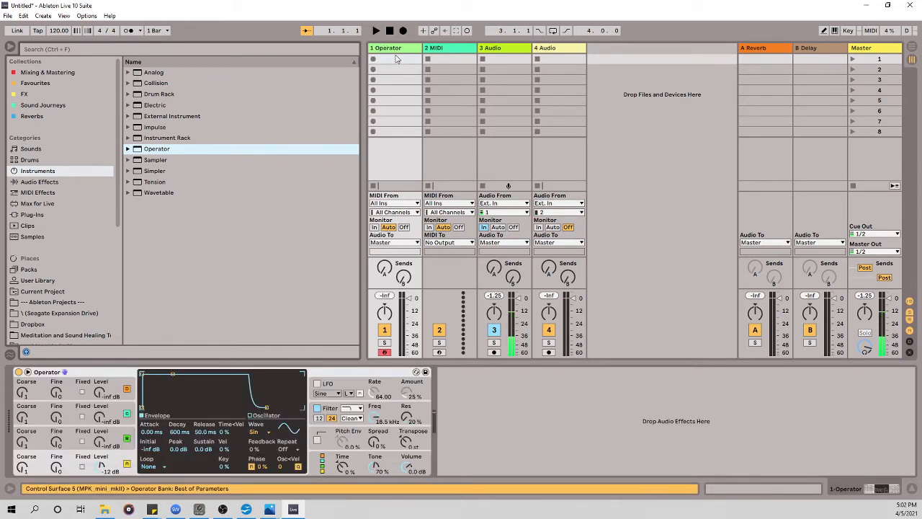
Step: Switch off Operator's oscillators B, C and D, and set oscillator A to a fixed frequency of 200 Hz
{"action": "left_click", "coordinate": [126, 389]}
{"action": "left_click", "coordinate": [127, 414]}
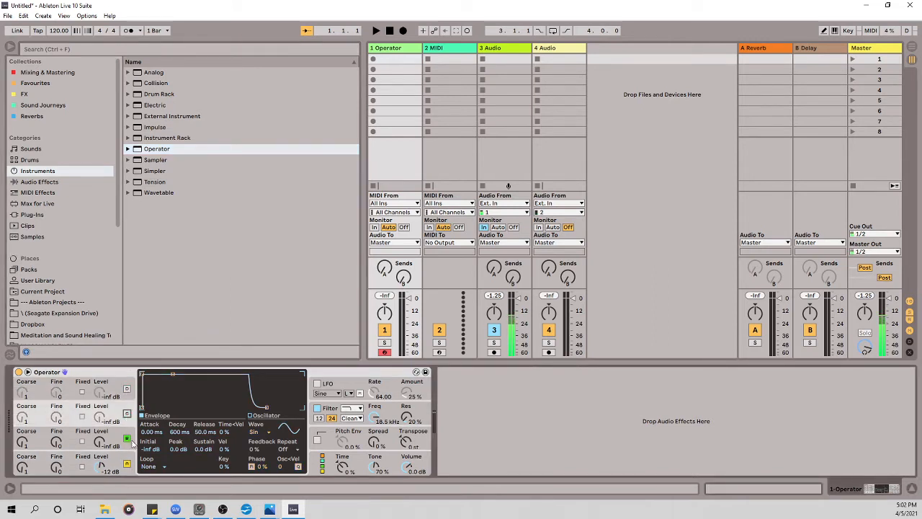
{"action": "left_click", "coordinate": [127, 439]}
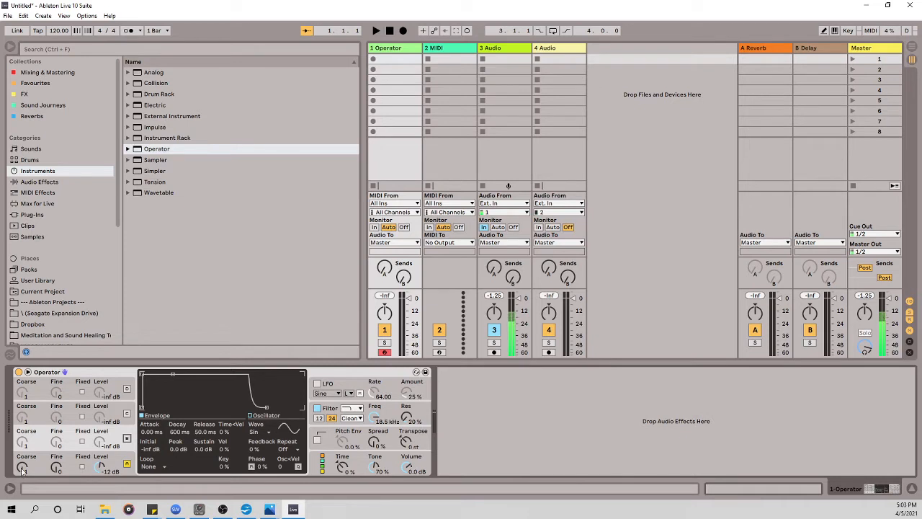
{"action": "left_click", "coordinate": [82, 467]}
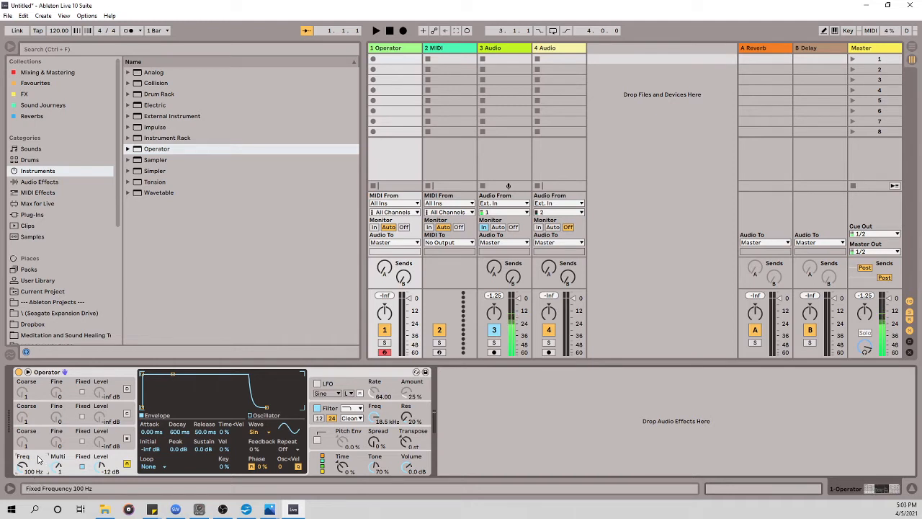
{"action": "type", "text": "2"}
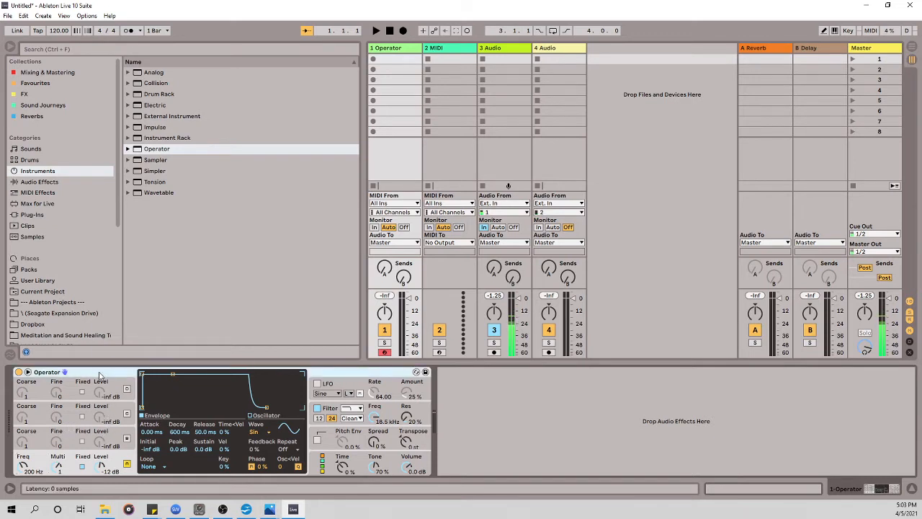
Step: Group Operator into an Instrument Rack and show the rack's chain list
{"action": "right_click", "coordinate": [100, 375]}
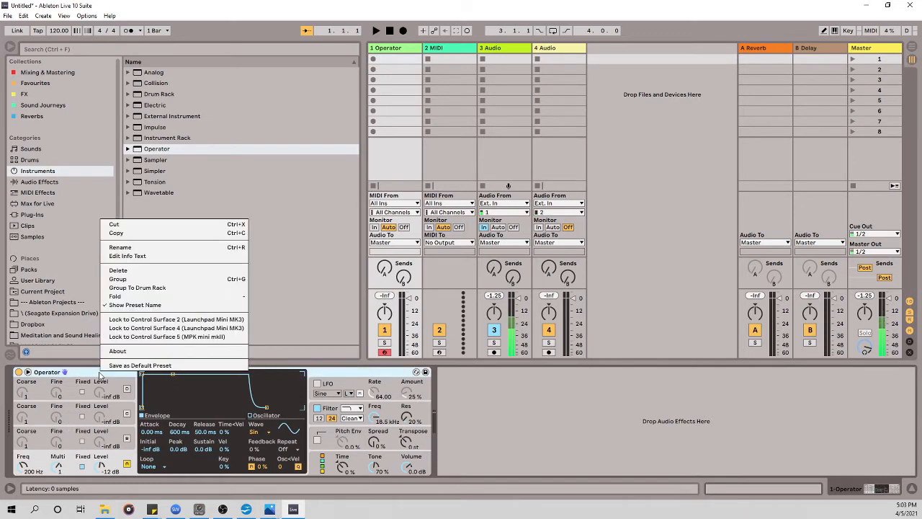
{"action": "left_click", "coordinate": [132, 281]}
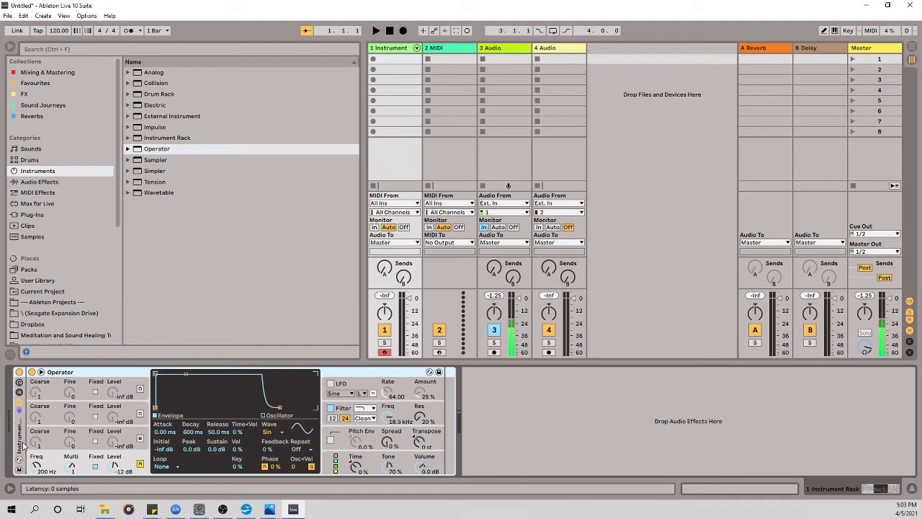
{"action": "left_click", "coordinate": [20, 393]}
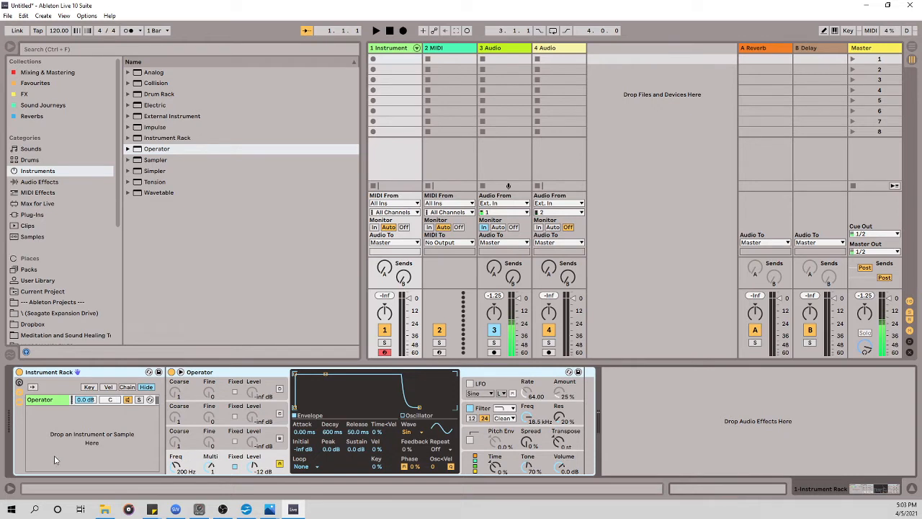
Step: Duplicate the Operator chain inside the Instrument Rack
{"action": "left_click", "coordinate": [53, 401]}
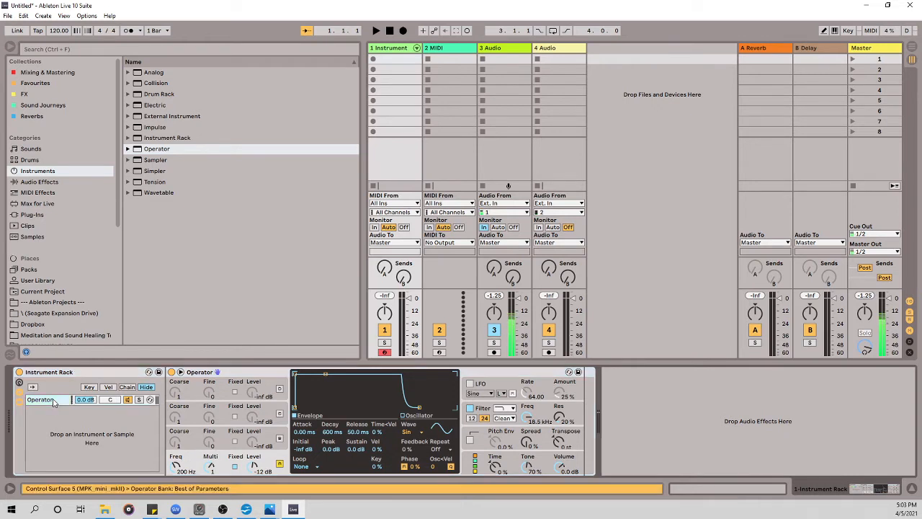
{"action": "right_click", "coordinate": [53, 402]}
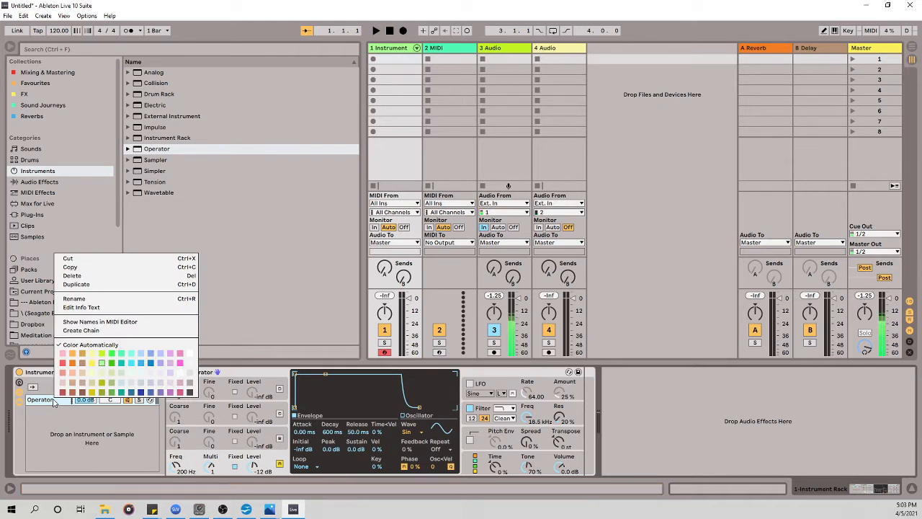
{"action": "left_click", "coordinate": [91, 284]}
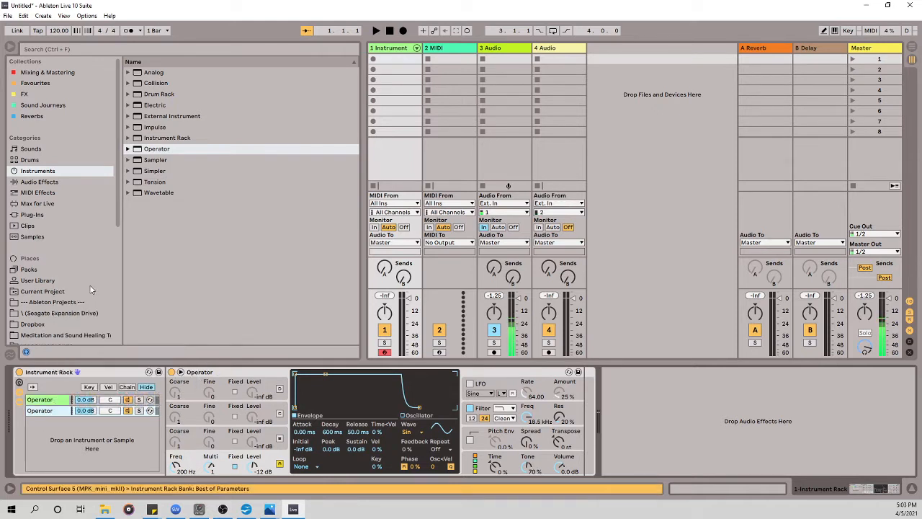
Step: Pan the first Operator chain to 50L and the second Operator chain to 50R
{"action": "left_click", "coordinate": [54, 400]}
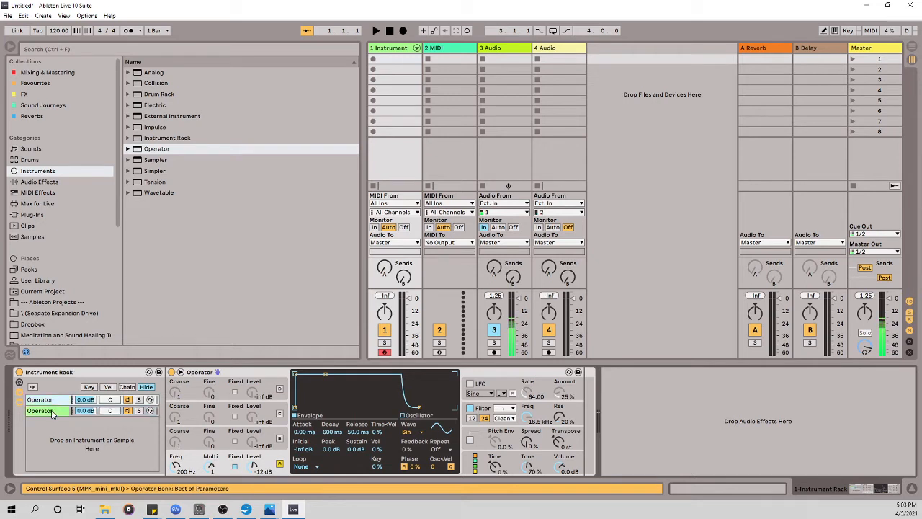
{"action": "left_click", "coordinate": [52, 411]}
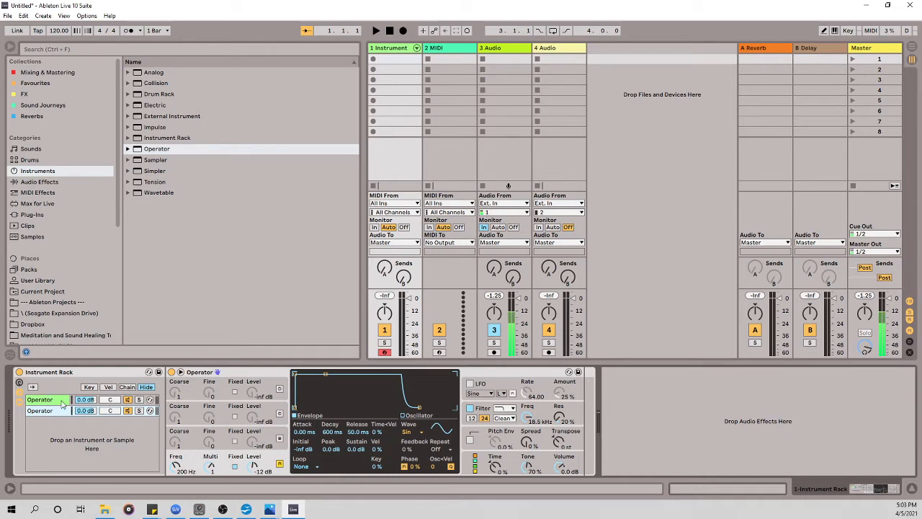
{"action": "left_click_drag", "start_coordinate": [111, 401], "coordinate": [110, 405]}
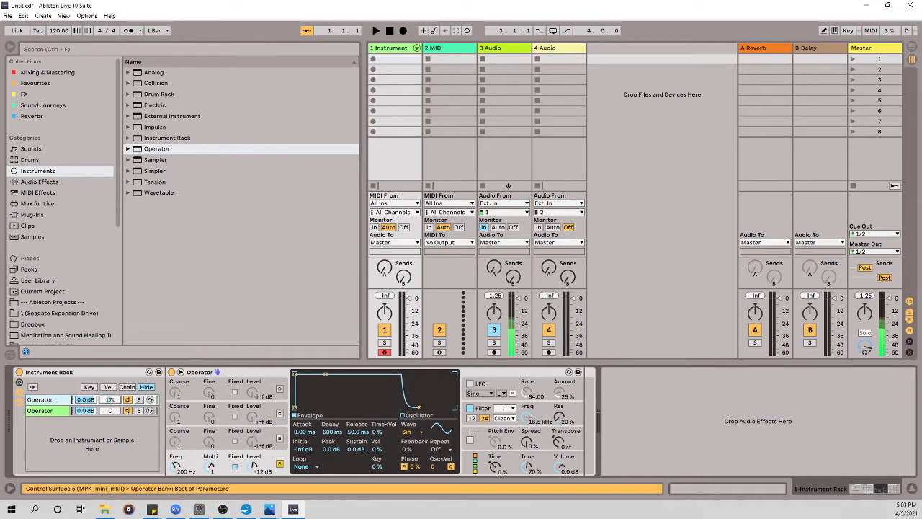
{"action": "left_click_drag", "start_coordinate": [111, 405], "coordinate": [111, 415]}
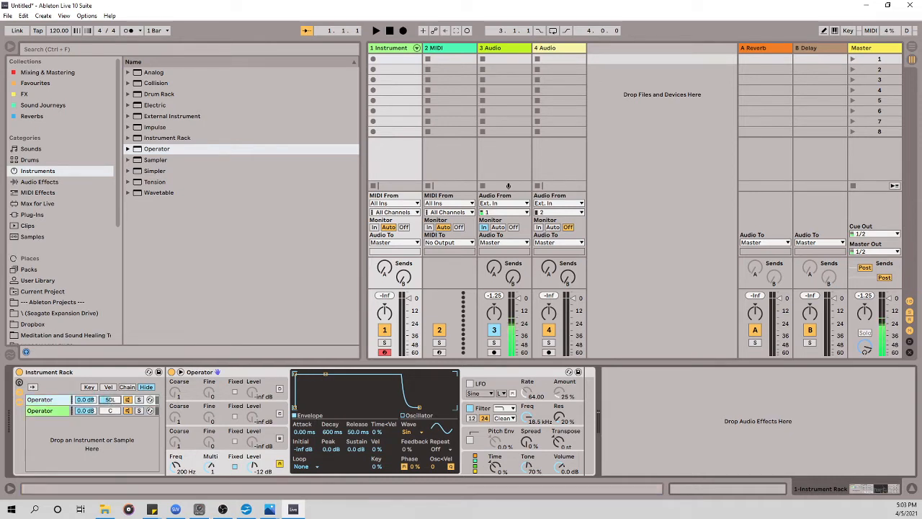
{"action": "left_click", "coordinate": [110, 401]}
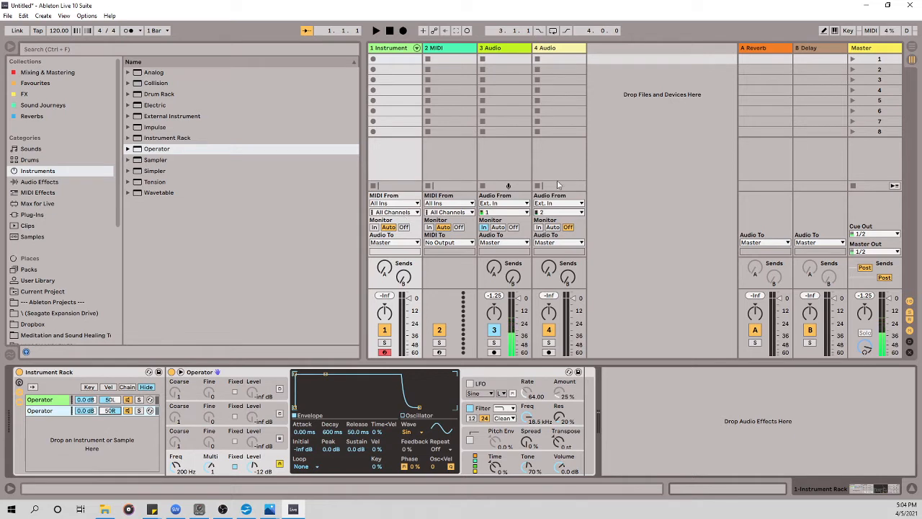
Step: Toggle record arm off and on for the Instrument track, then enable the computer MIDI keyboard and play a test note
{"action": "left_click", "coordinate": [385, 353]}
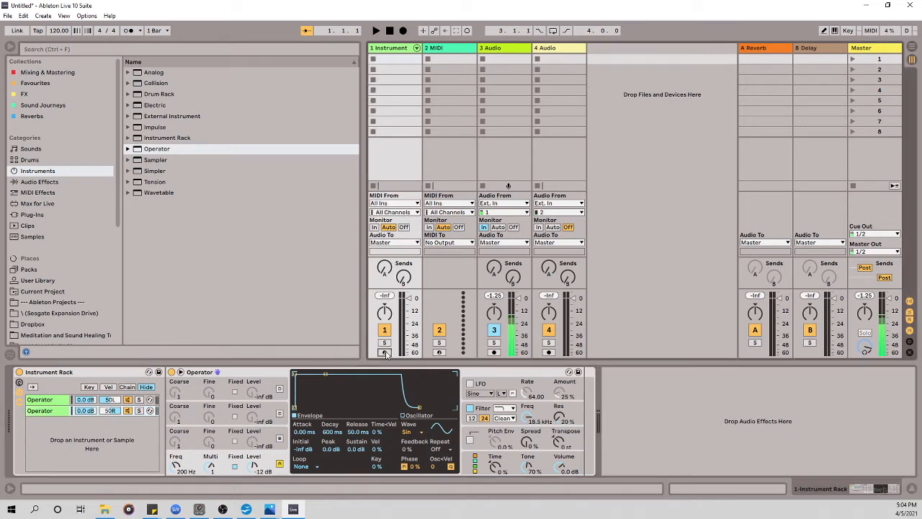
{"action": "left_click", "coordinate": [385, 353]}
{"action": "left_click", "coordinate": [837, 32]}
{"action": "key", "text": "a"}
Step: Insert an empty MIDI clip in the Instrument track's first slot and enlarge its note editor
{"action": "right_click", "coordinate": [396, 61]}
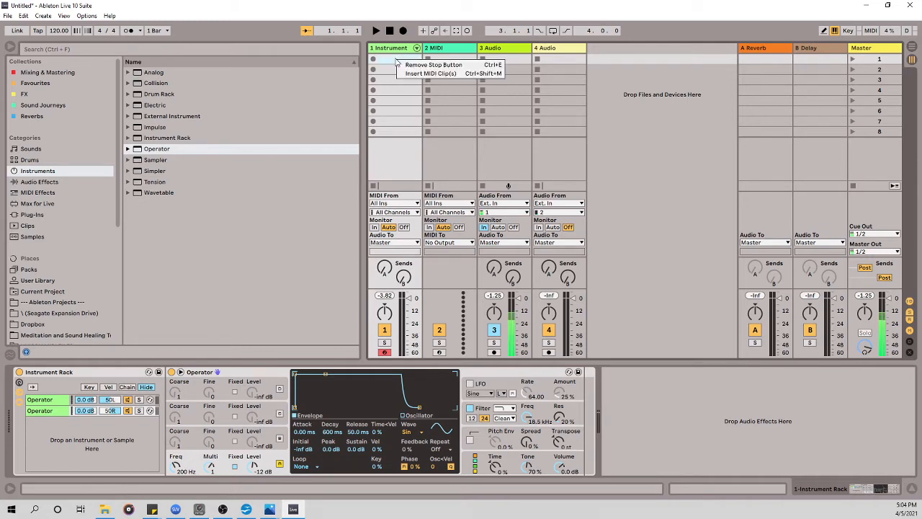
{"action": "left_click", "coordinate": [425, 72]}
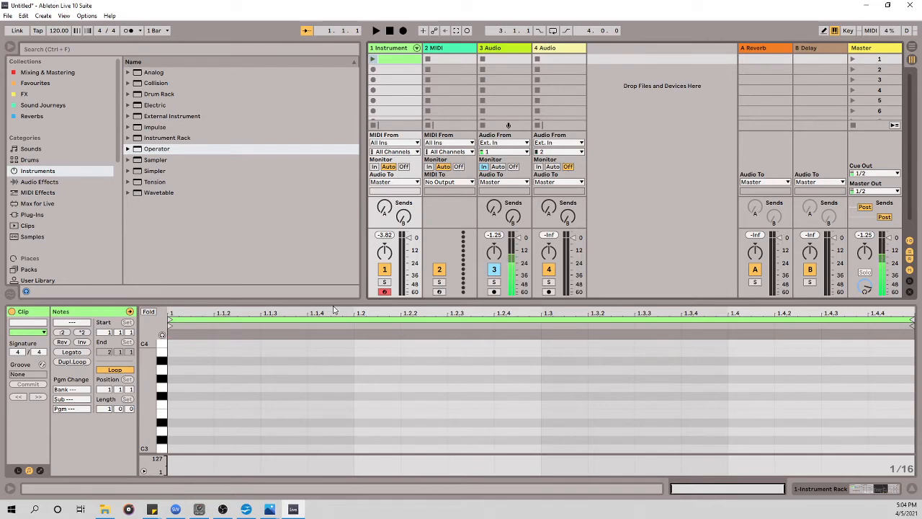
{"action": "left_click_drag", "start_coordinate": [335, 301], "coordinate": [335, 268]}
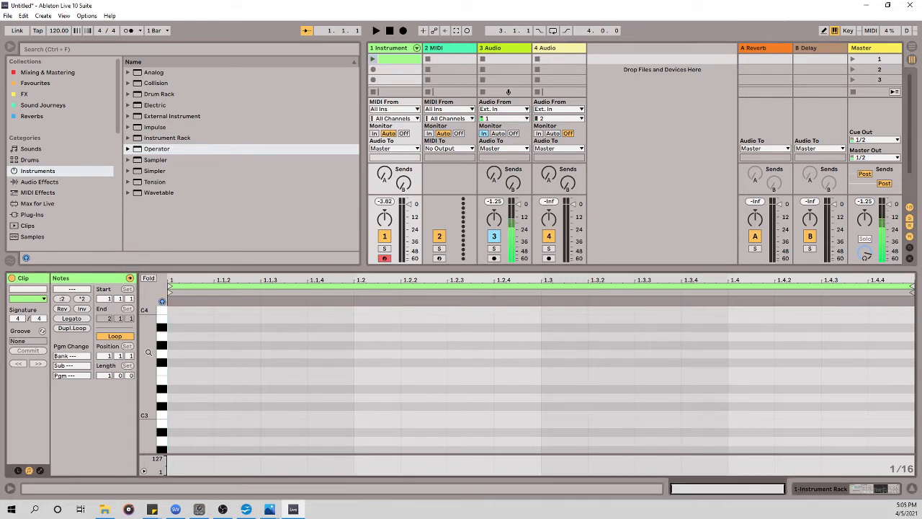
{"action": "left_click_drag", "start_coordinate": [148, 353], "coordinate": [148, 352]}
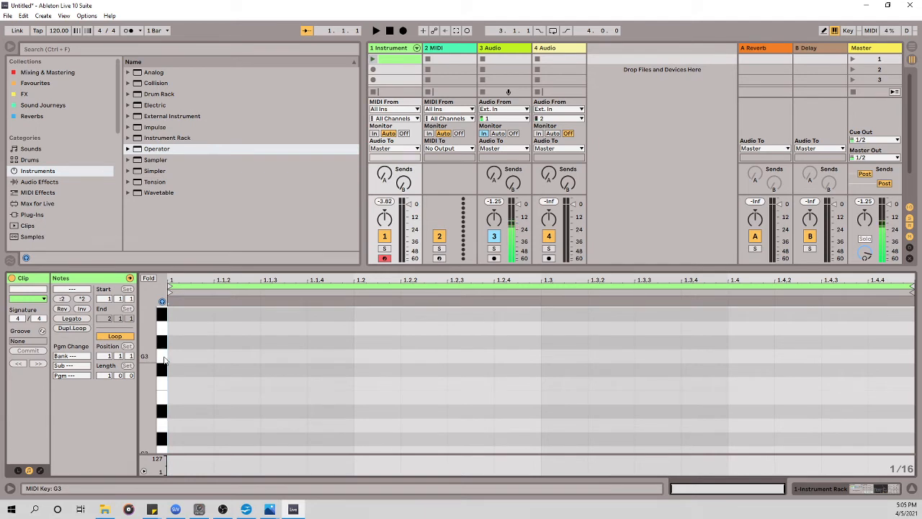
Step: Audition the G3, D3 and A3 keys on the piano roll to compare their pitch
{"action": "left_click", "coordinate": [164, 360]}
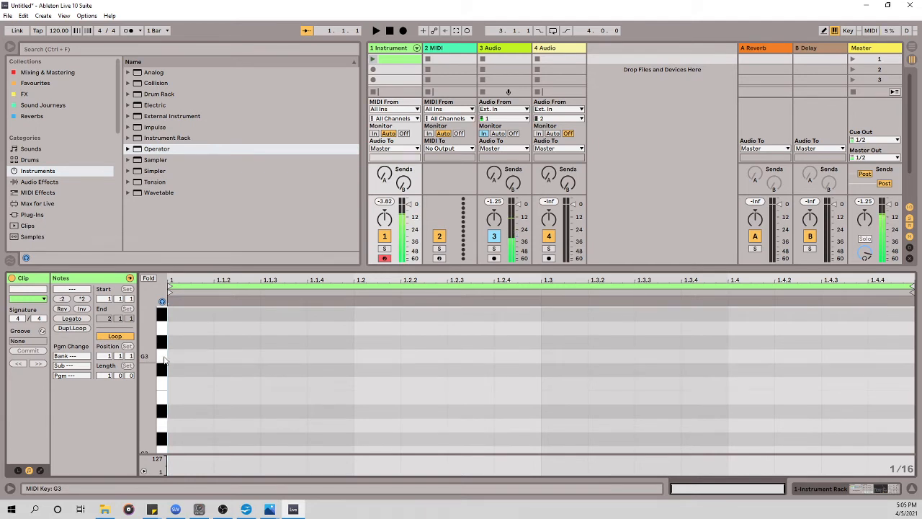
{"action": "left_click", "coordinate": [165, 427]}
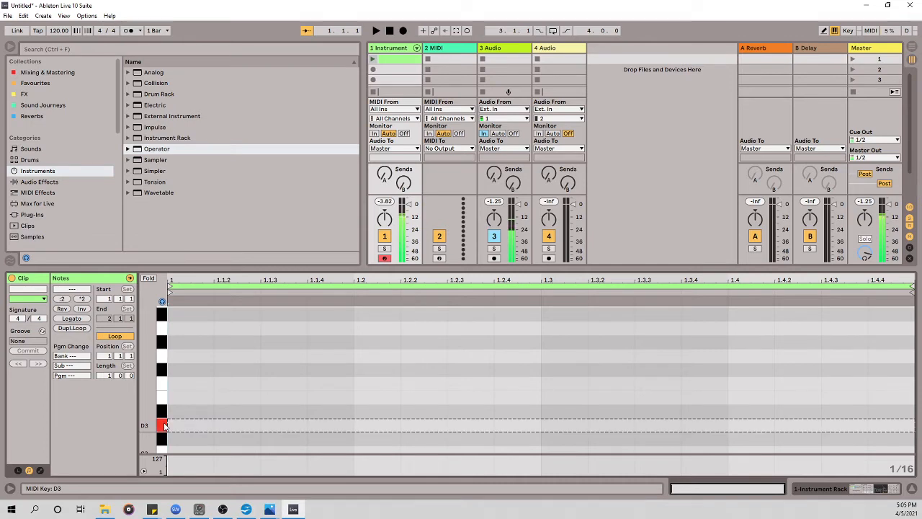
{"action": "left_click", "coordinate": [164, 330]}
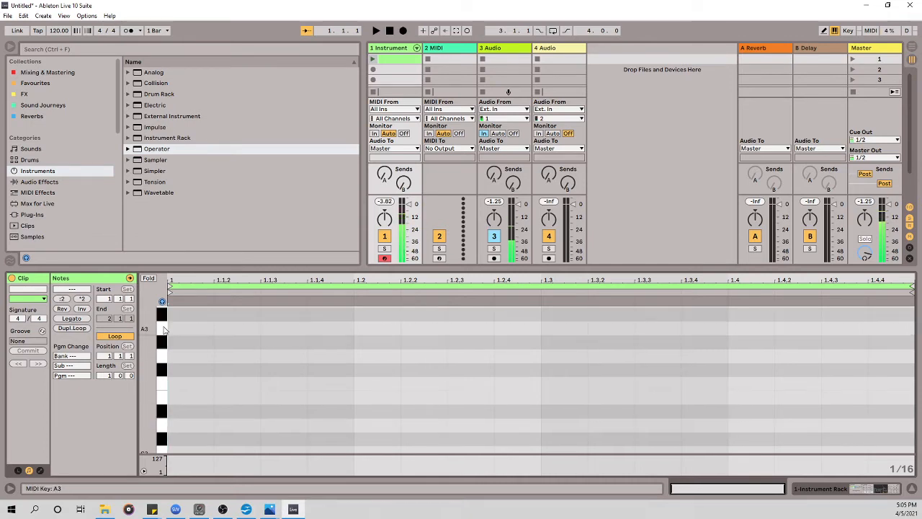
{"action": "left_click", "coordinate": [165, 330]}
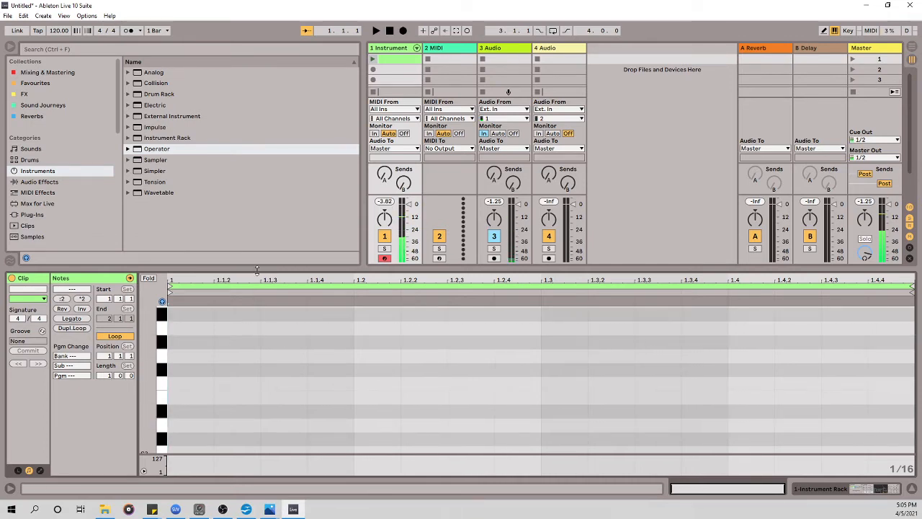
Step: Draw an F3 note at the start of the clip and extend it across the full bar
{"action": "mouse_move", "coordinate": [257, 268]}
{"action": "left_mouse_down"}
{"action": "mouse_move", "coordinate": [257, 254]}
{"action": "mouse_move", "coordinate": [257, 281]}
{"action": "left_mouse_up"}
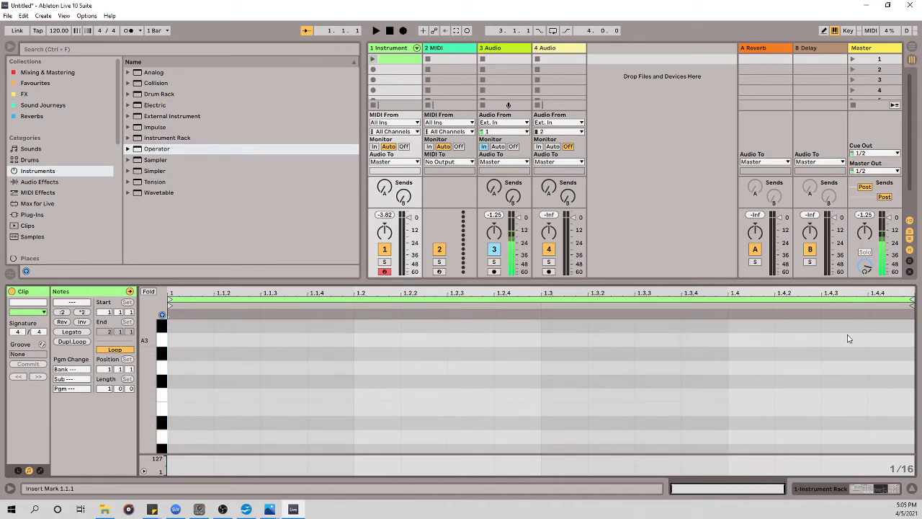
{"action": "double_click", "coordinate": [179, 395]}
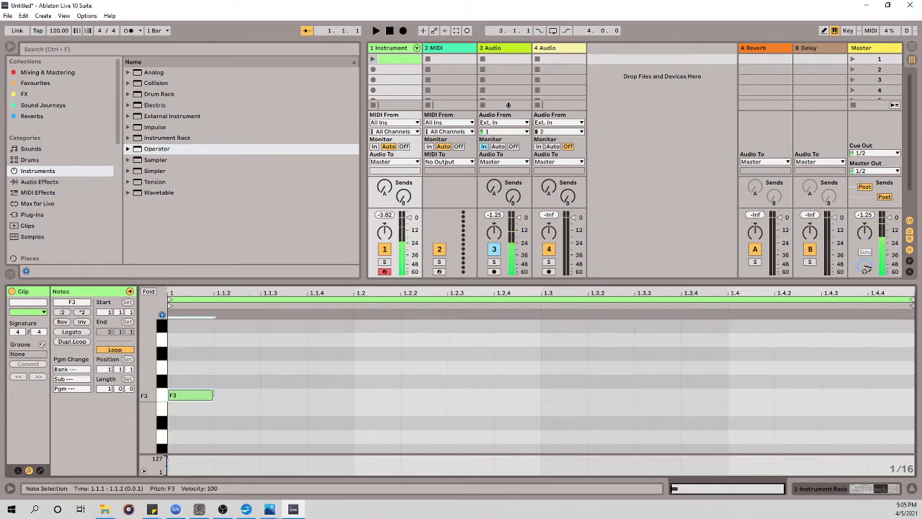
{"action": "left_click_drag", "start_coordinate": [214, 395], "coordinate": [911, 392]}
{"action": "left_click", "coordinate": [903, 347]}
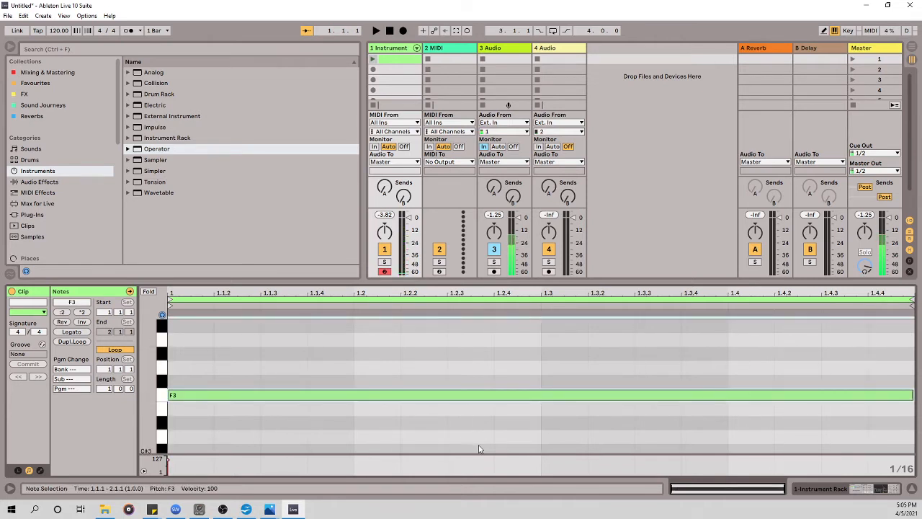
Step: Launch the Instrument track's clip to hear the sustained F3 note, and stop playback
{"action": "left_click", "coordinate": [372, 60]}
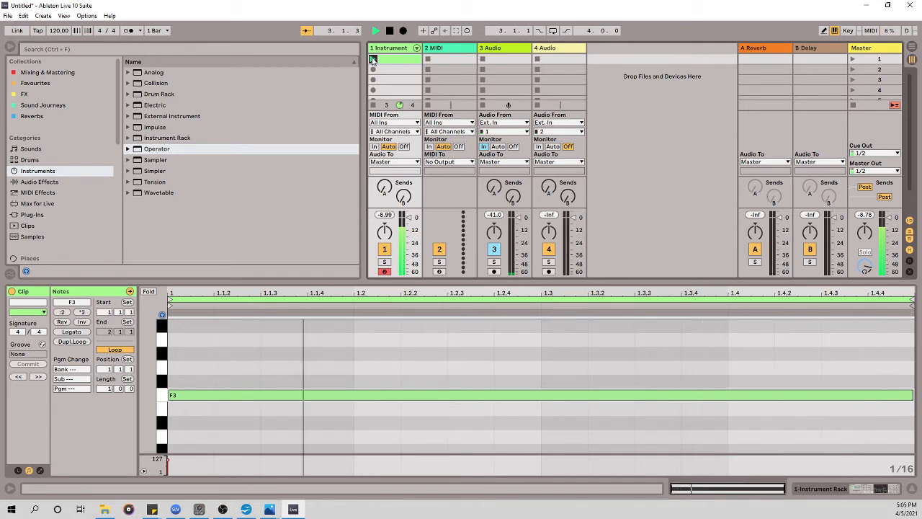
{"action": "key", "text": "space"}
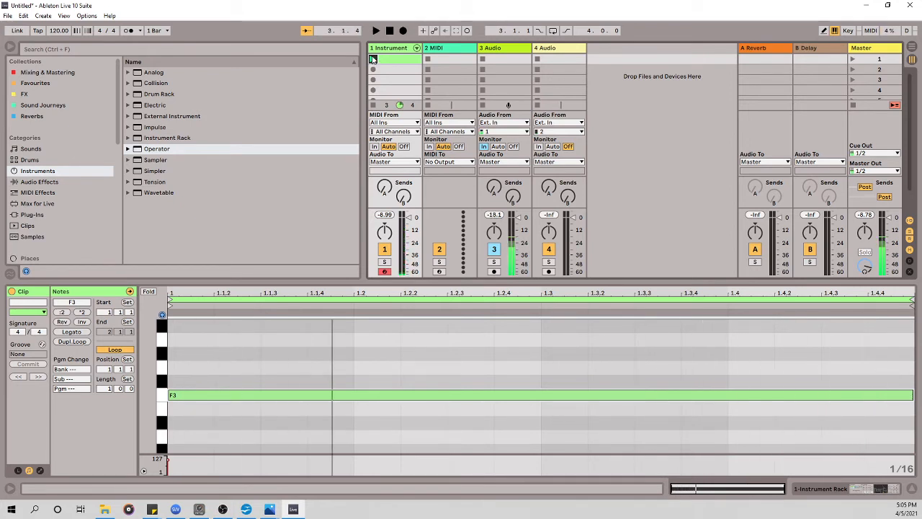
{"action": "left_click", "coordinate": [373, 60]}
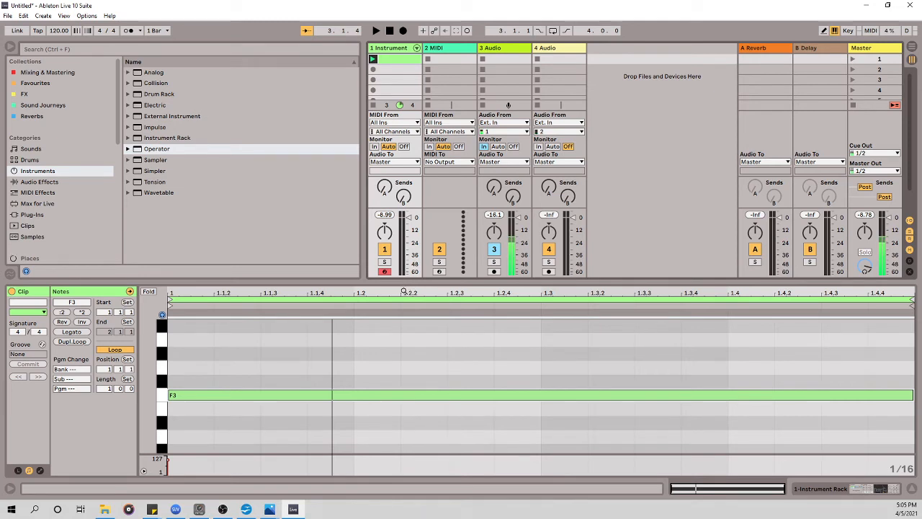
Step: Set the F3 clip's loop length to 144 bars
{"action": "left_click", "coordinate": [302, 292]}
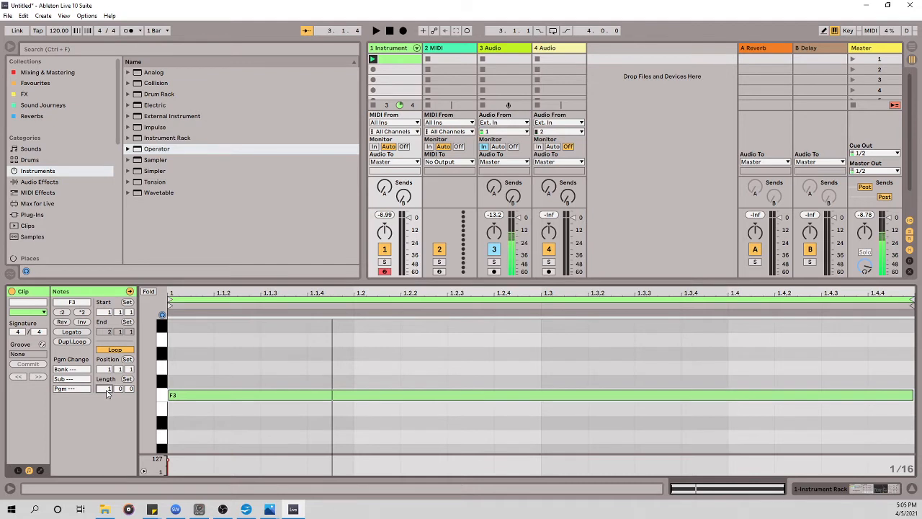
{"action": "key", "text": "Return"}
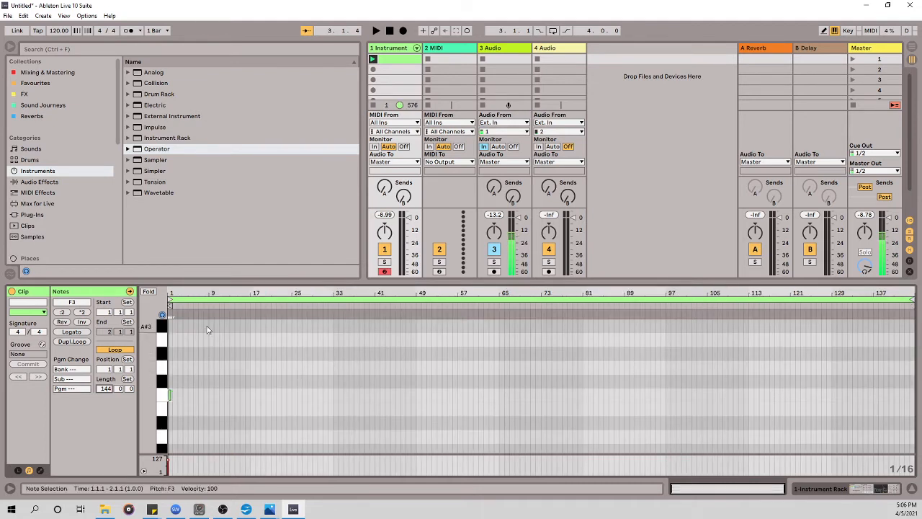
Step: Set the note editor to a fixed grid of 8 Bars and extend the F3 note across the whole 144-bar clip
{"action": "right_click", "coordinate": [187, 396]}
{"action": "right_click", "coordinate": [212, 411]}
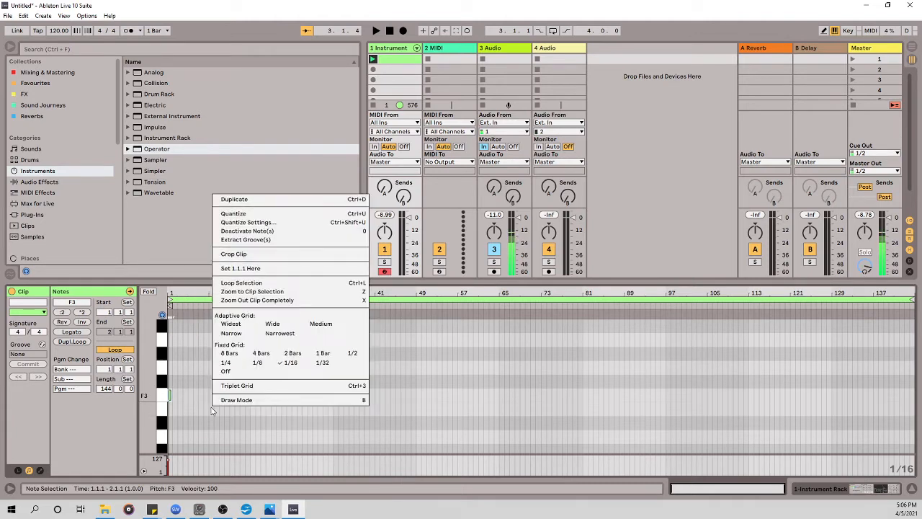
{"action": "left_click", "coordinate": [230, 353]}
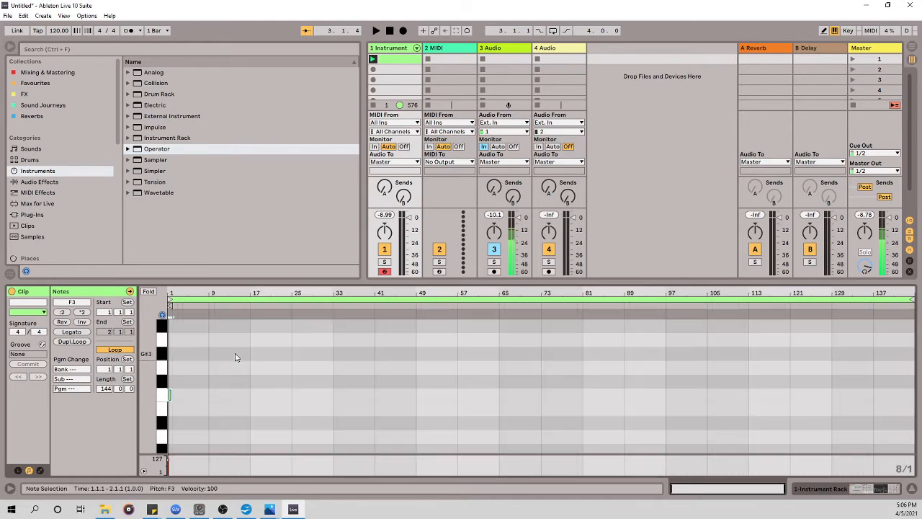
{"action": "double_click", "coordinate": [177, 398]}
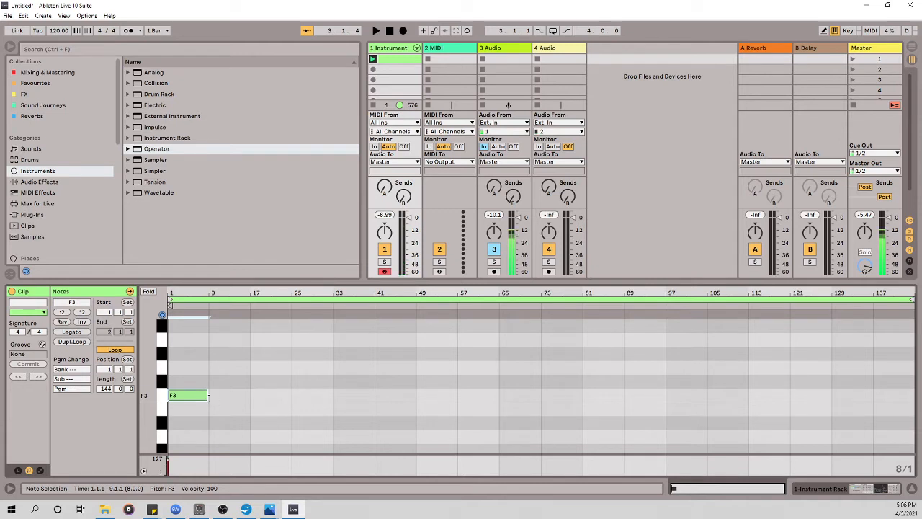
{"action": "left_click_drag", "start_coordinate": [208, 395], "coordinate": [916, 395]}
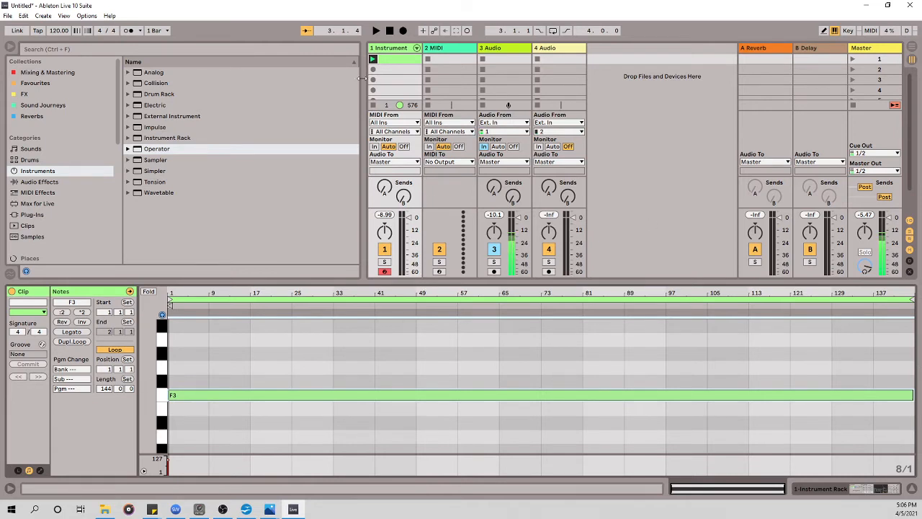
Step: Launch the Instrument track's clip, lower the track volume to -12 dB while it plays, and stop playback
{"action": "left_click", "coordinate": [373, 59]}
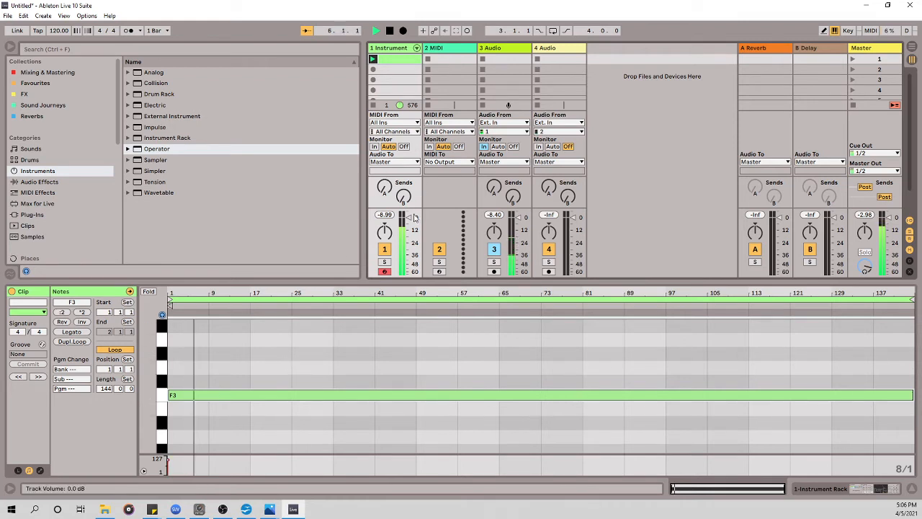
{"action": "left_click_drag", "start_coordinate": [409, 225], "coordinate": [409, 231]}
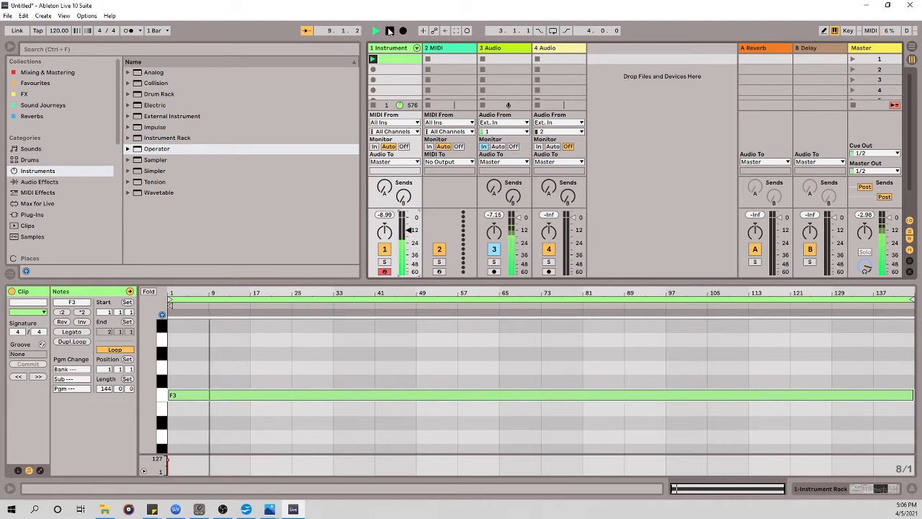
{"action": "left_click", "coordinate": [390, 30]}
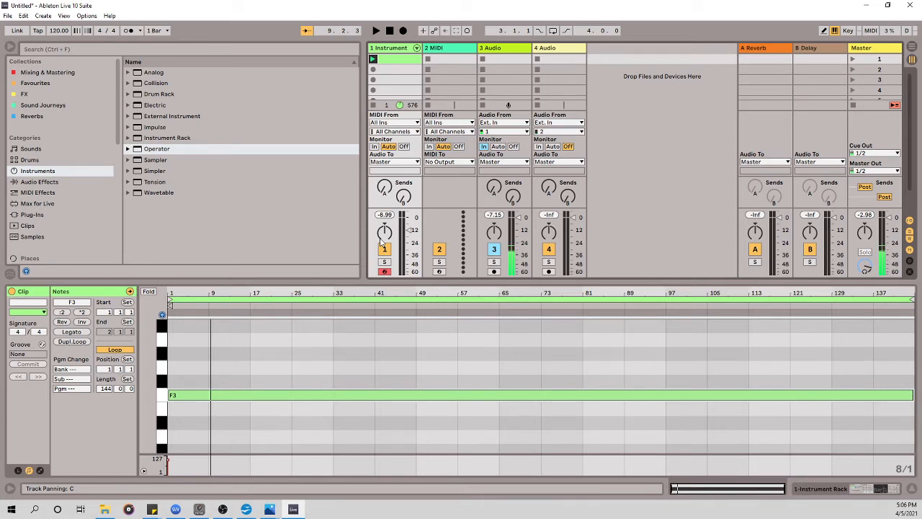
Step: Show the Instrument track's devices and rename the rack chain panned 50L as Left
{"action": "left_click", "coordinate": [395, 48]}
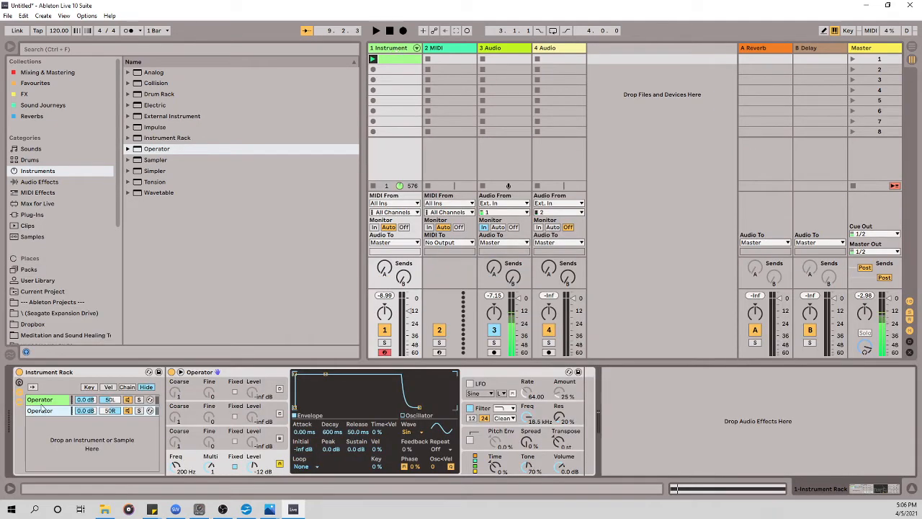
{"action": "left_click", "coordinate": [45, 410]}
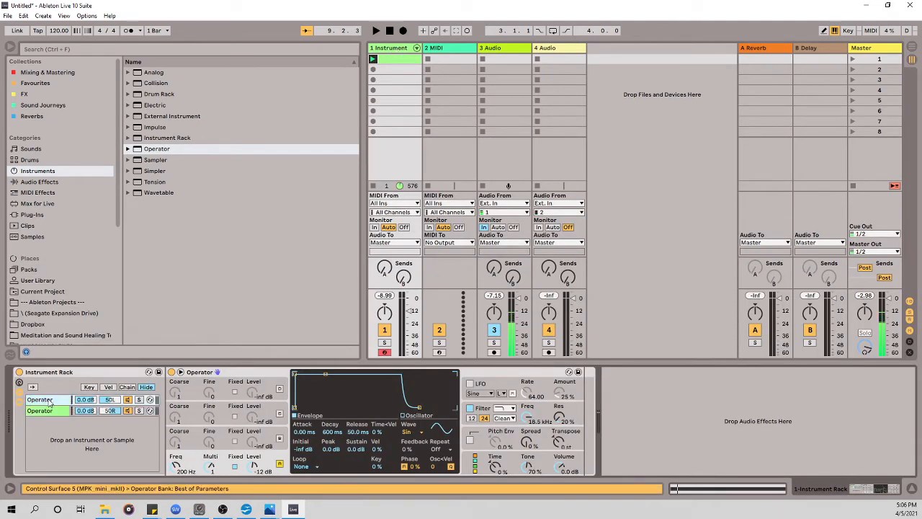
{"action": "right_click", "coordinate": [49, 402]}
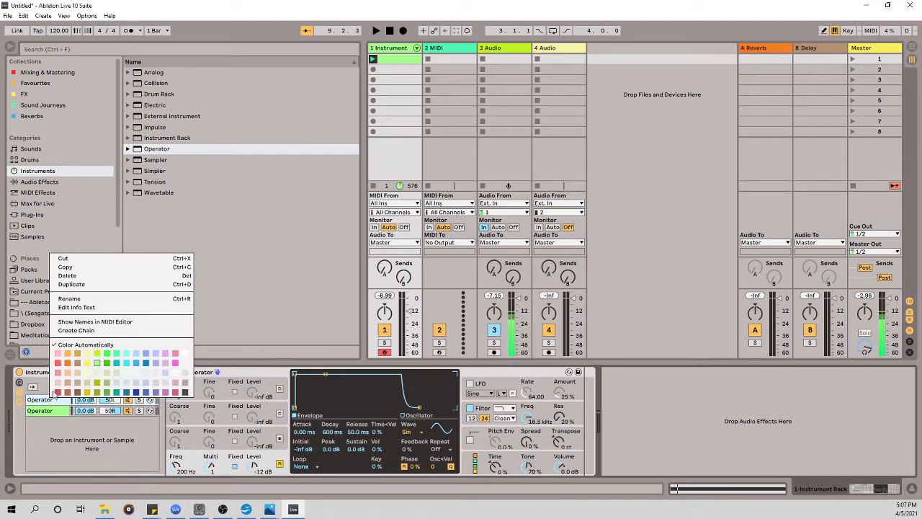
{"action": "left_click", "coordinate": [69, 298]}
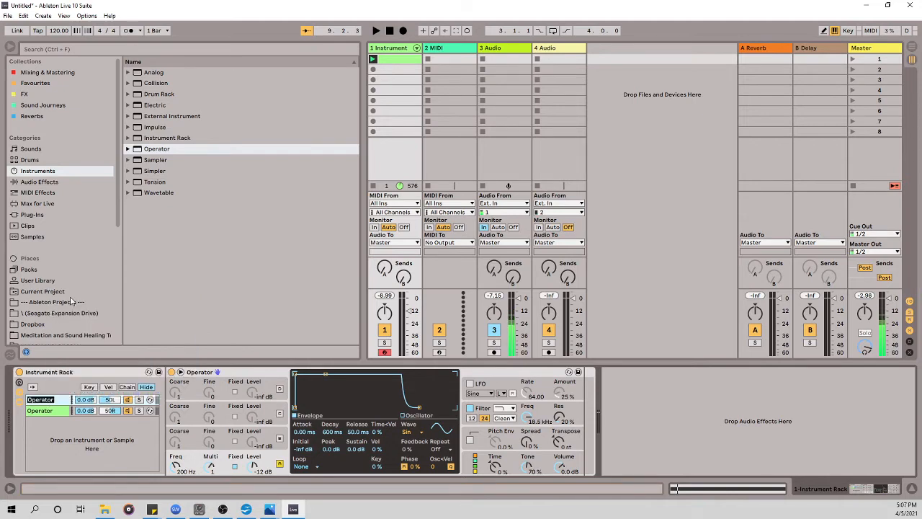
{"action": "type", "text": "Left"}
{"action": "key", "text": "Return"}
{"action": "key", "text": "Tab"}
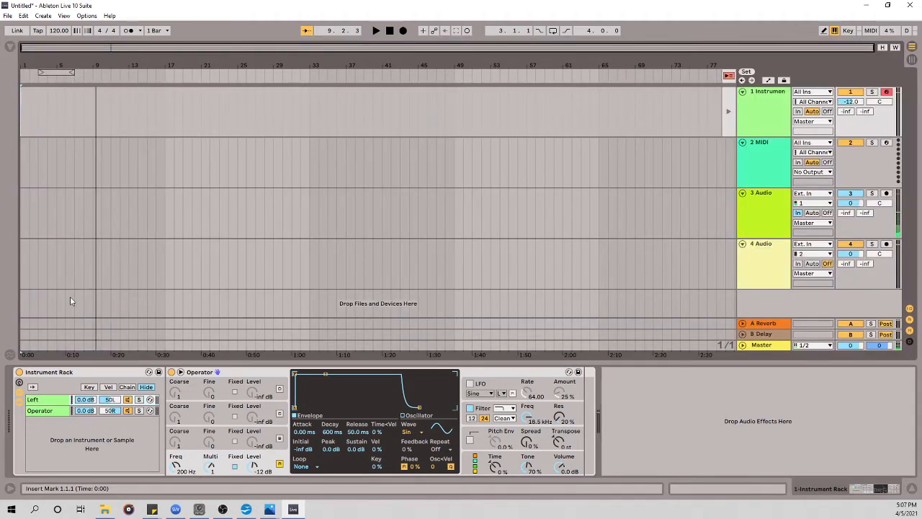
{"action": "key", "text": "Tab"}
Step: Rename the rack chain panned 50R as Right
{"action": "right_click", "coordinate": [40, 413]}
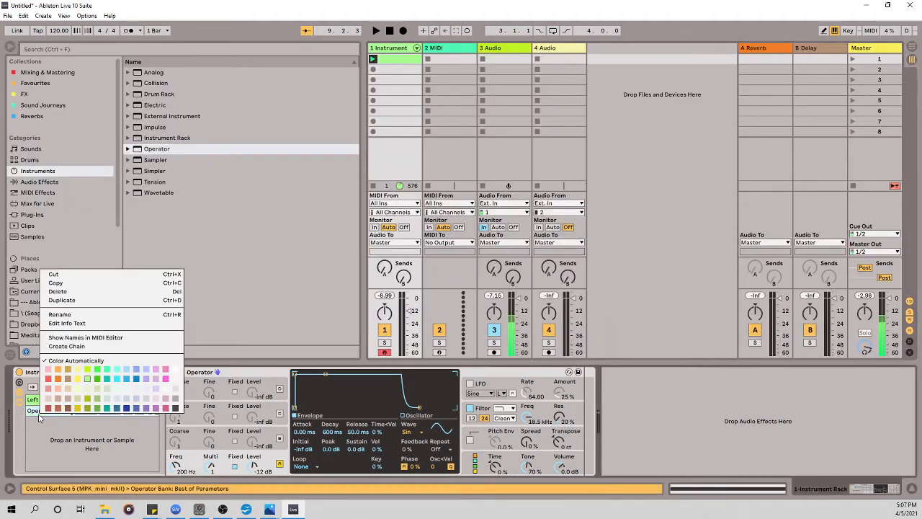
{"action": "left_click", "coordinate": [75, 315]}
{"action": "type", "text": "Right"}
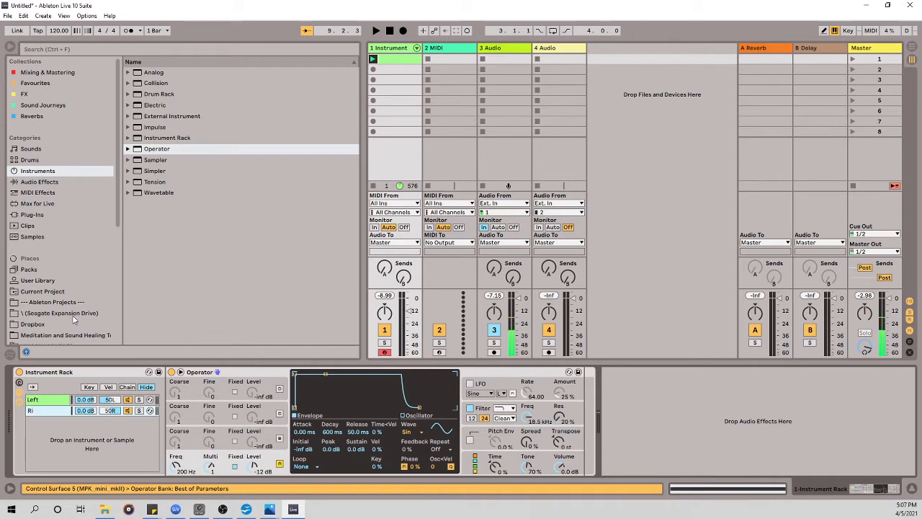
{"action": "key", "text": "Return"}
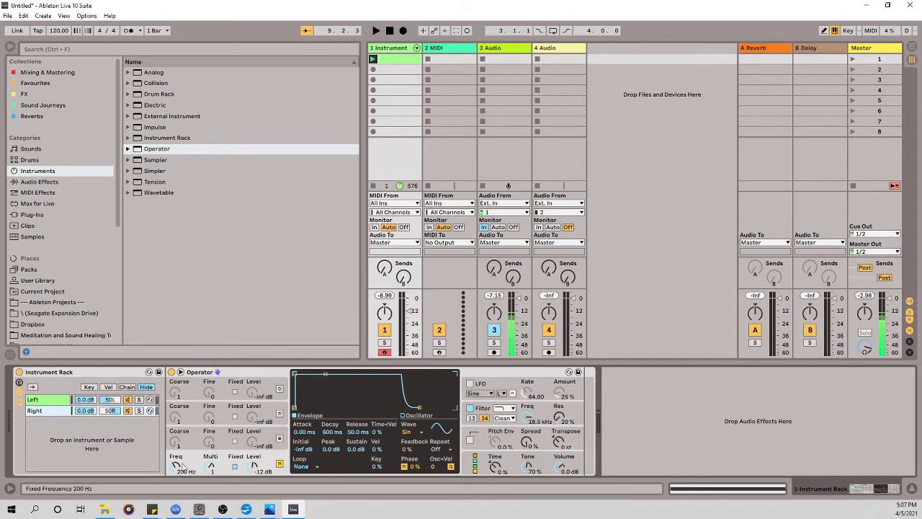
Step: Set the Right chain's oscillator A fixed frequency to 205 Hz and compare it with the Left chain's frequency
{"action": "left_click", "coordinate": [54, 411]}
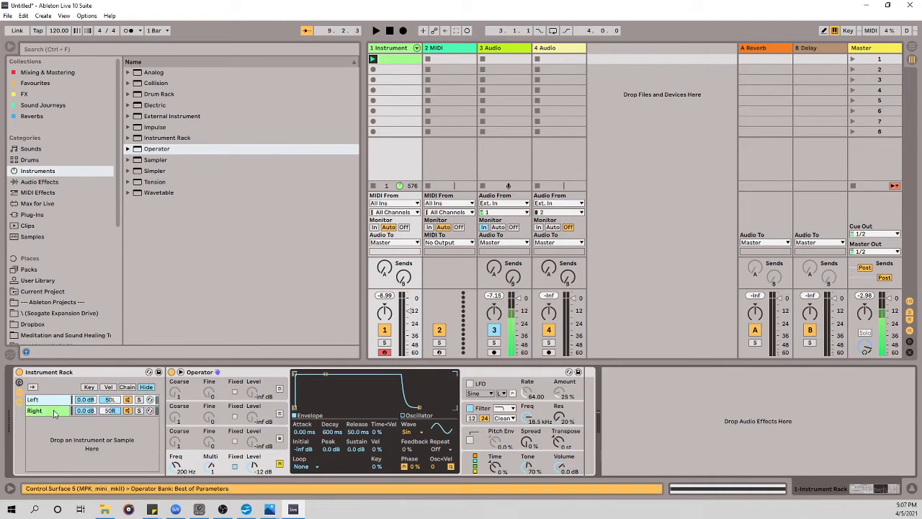
{"action": "left_click", "coordinate": [53, 411]}
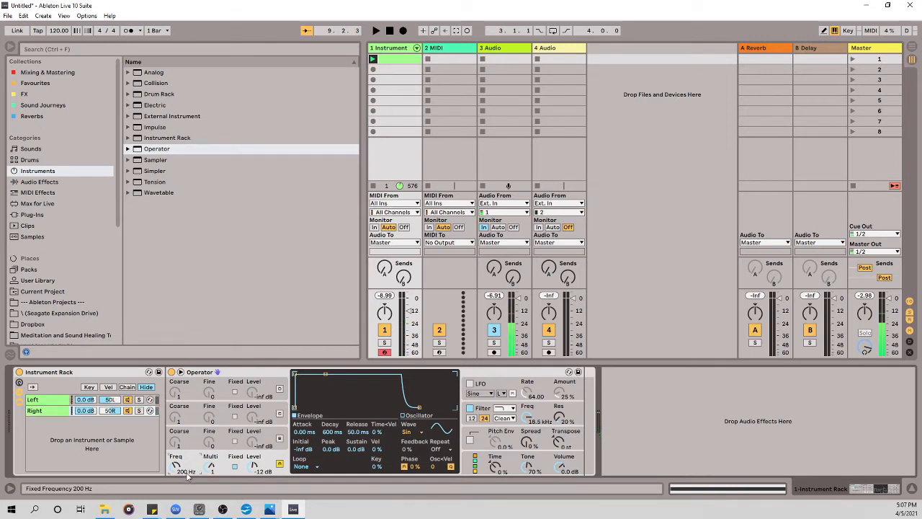
{"action": "left_click_drag", "start_coordinate": [188, 477], "coordinate": [188, 474]}
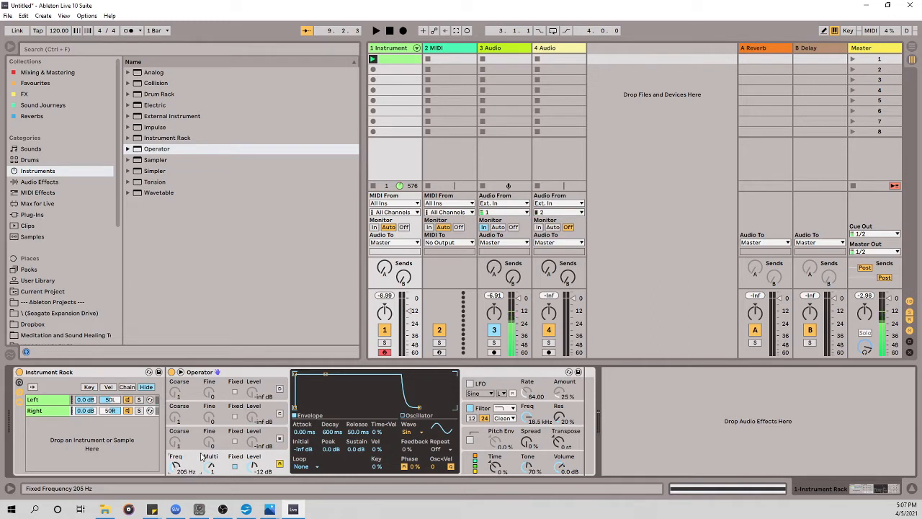
{"action": "left_click", "coordinate": [44, 400]}
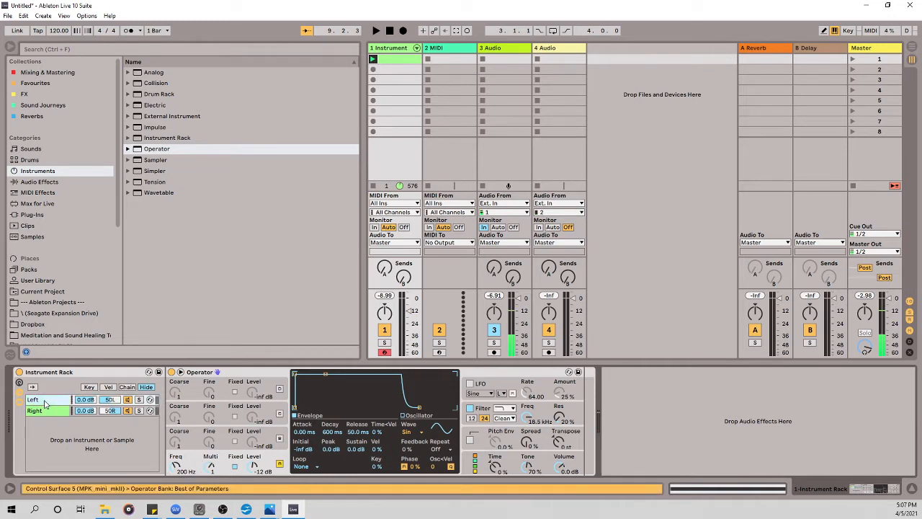
{"action": "left_click", "coordinate": [48, 413]}
{"action": "key", "text": "Up"}
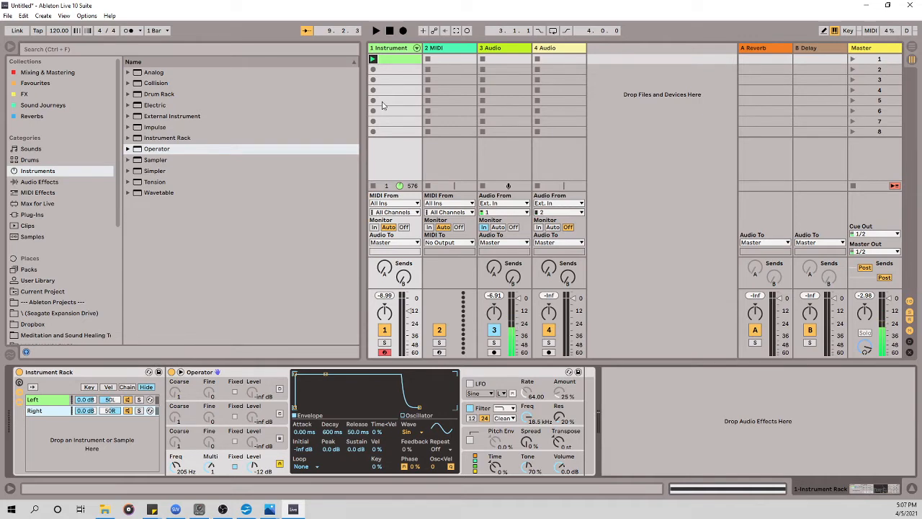
Step: Play a test note on the Instrument track and raise the track's volume slightly
{"action": "key", "text": "a"}
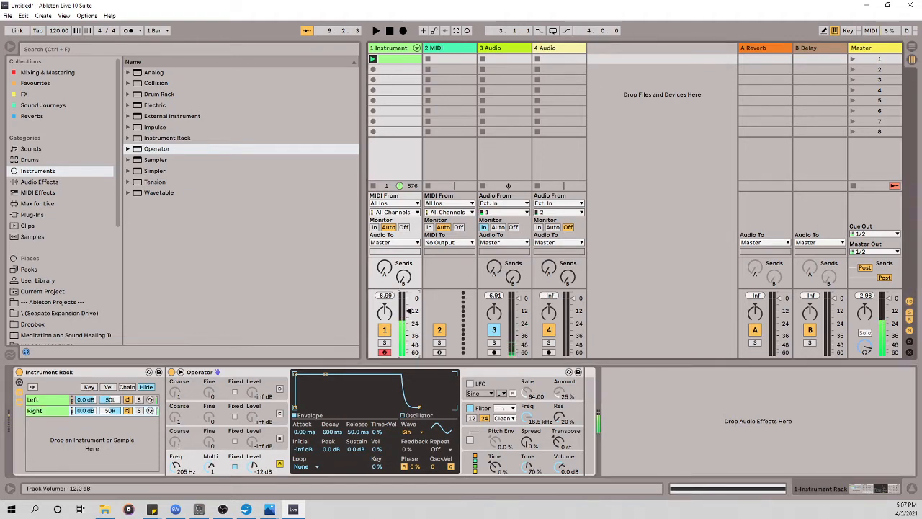
{"action": "left_click_drag", "start_coordinate": [409, 311], "coordinate": [410, 305]}
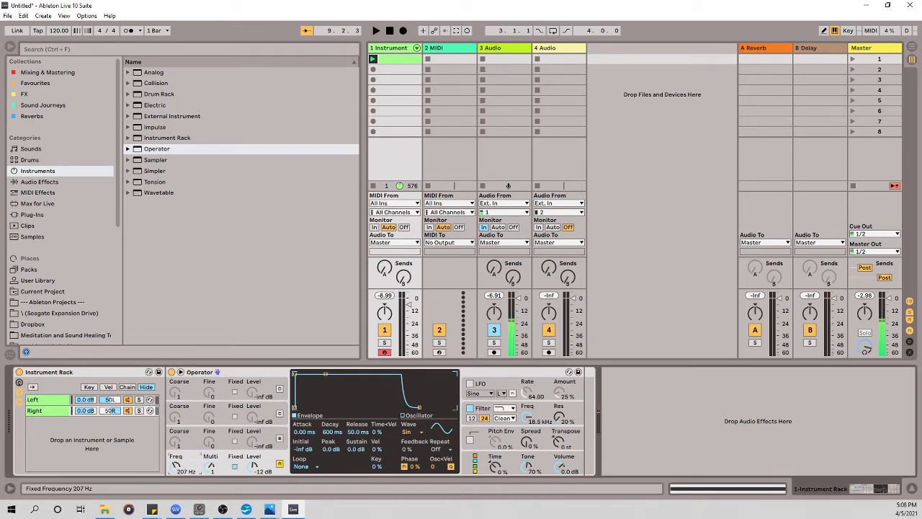
Step: Raise the Right chain's fixed frequency to 214 Hz and compare it with the Left chain's setting
{"action": "left_click_drag", "start_coordinate": [175, 467], "coordinate": [175, 462]}
{"action": "left_click", "coordinate": [44, 402]}
{"action": "left_click", "coordinate": [50, 411]}
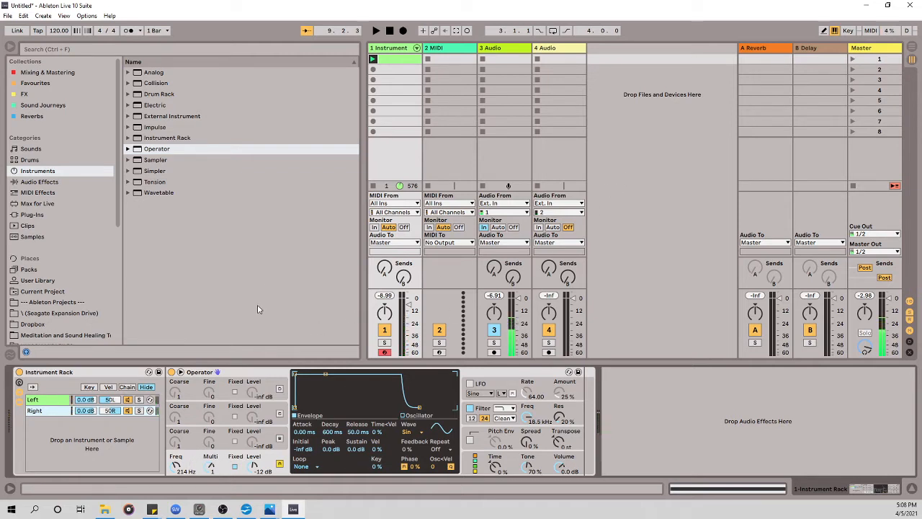
Step: Sweep the Right chain's fixed frequency up to about 253 Hz and back down to 201 Hz to hear the beat change
{"action": "left_click", "coordinate": [177, 468]}
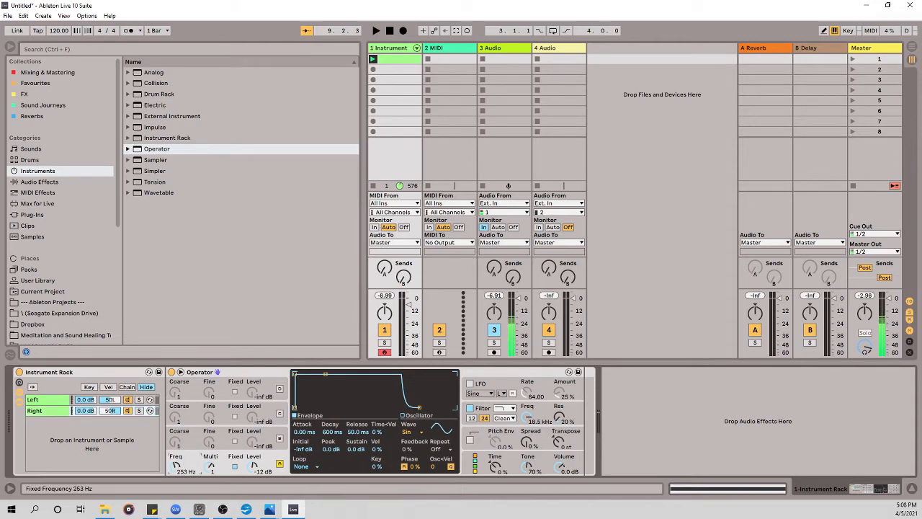
{"action": "left_click_drag", "start_coordinate": [177, 467], "coordinate": [177, 471]}
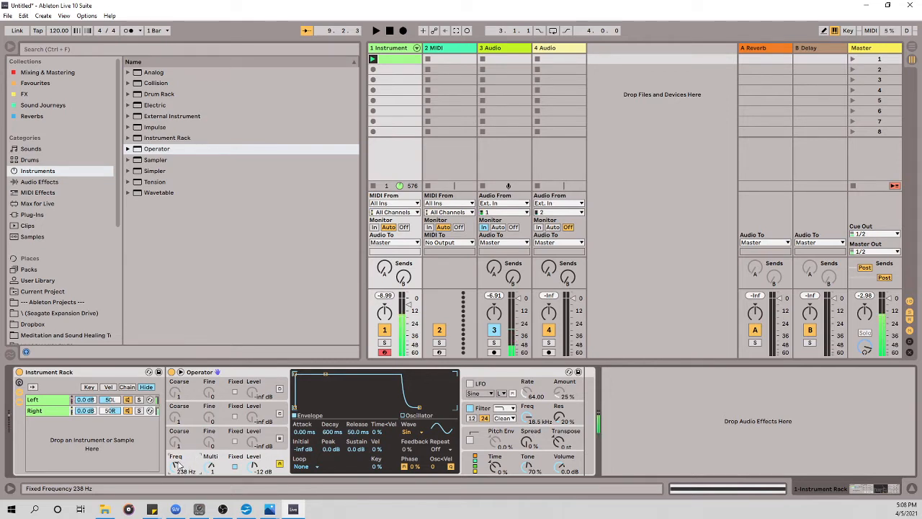
{"action": "left_click_drag", "start_coordinate": [176, 467], "coordinate": [177, 477]}
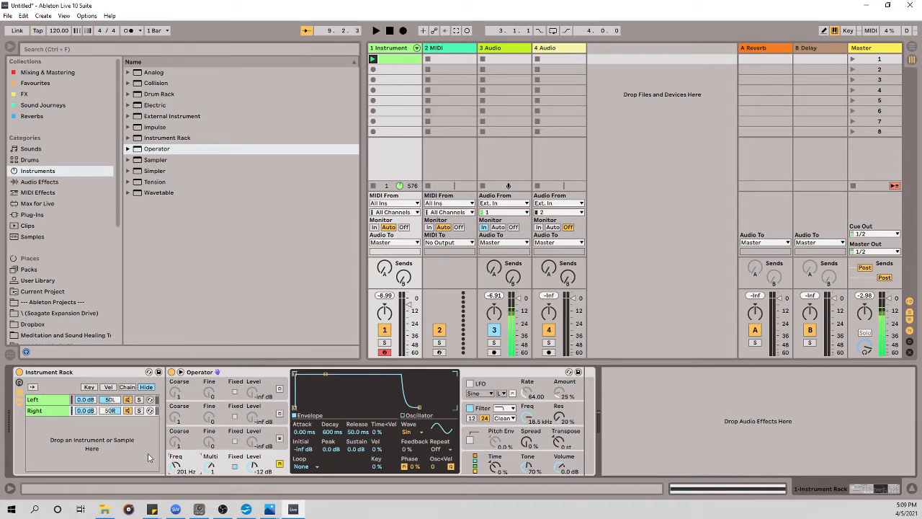
Step: Map the Right chain's oscillator A fixed frequency to Macro 1 and turn that macro to 393 Hz
{"action": "left_click", "coordinate": [47, 400]}
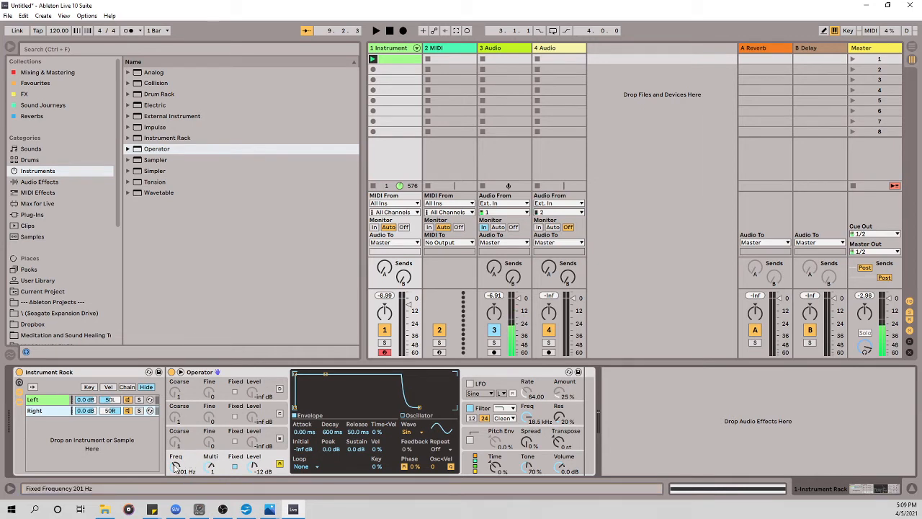
{"action": "right_click", "coordinate": [175, 468]}
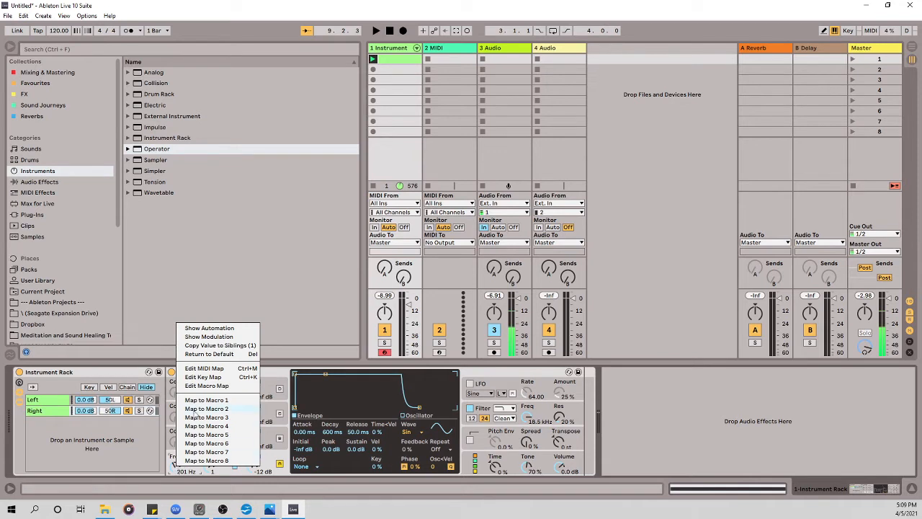
{"action": "left_click", "coordinate": [207, 400]}
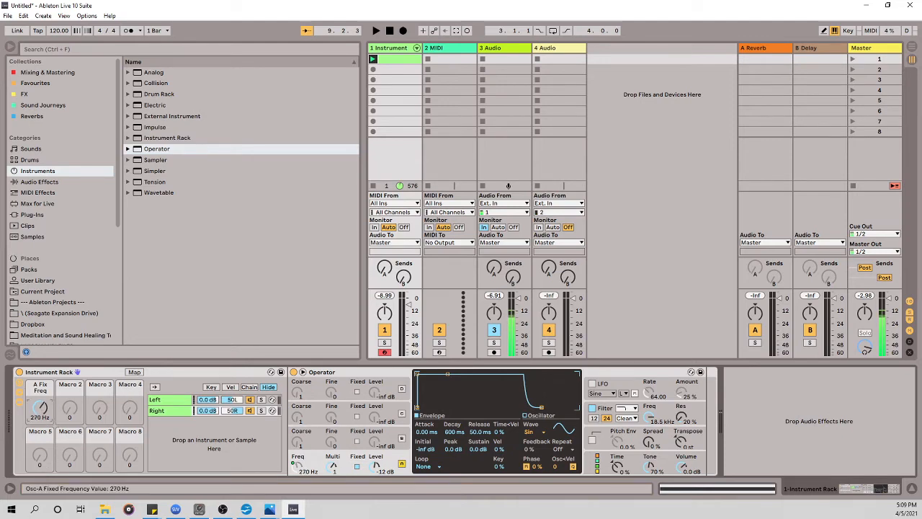
{"action": "mouse_move", "coordinate": [40, 408]}
{"action": "left_mouse_down"}
{"action": "mouse_move", "coordinate": [41, 443]}
{"action": "mouse_move", "coordinate": [40, 405]}
{"action": "mouse_move", "coordinate": [40, 417]}
{"action": "left_mouse_up"}
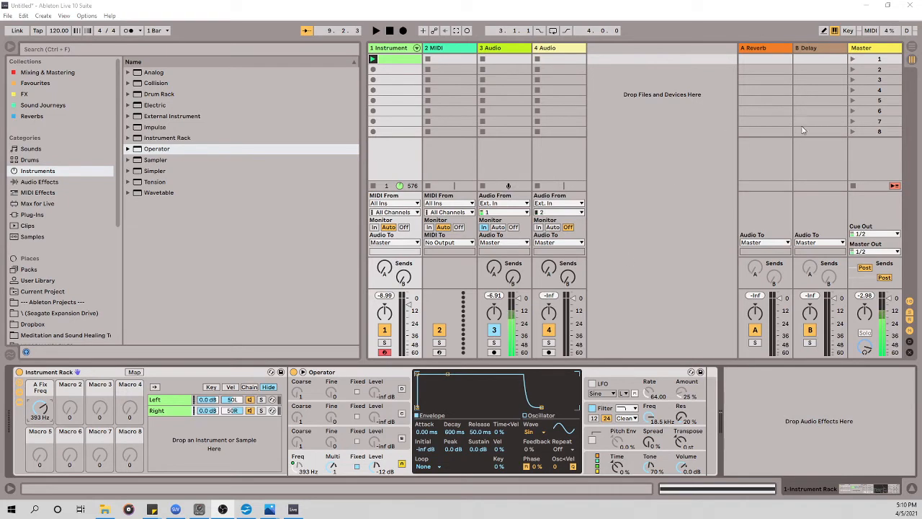
{"action": "left_click", "coordinate": [871, 30]}
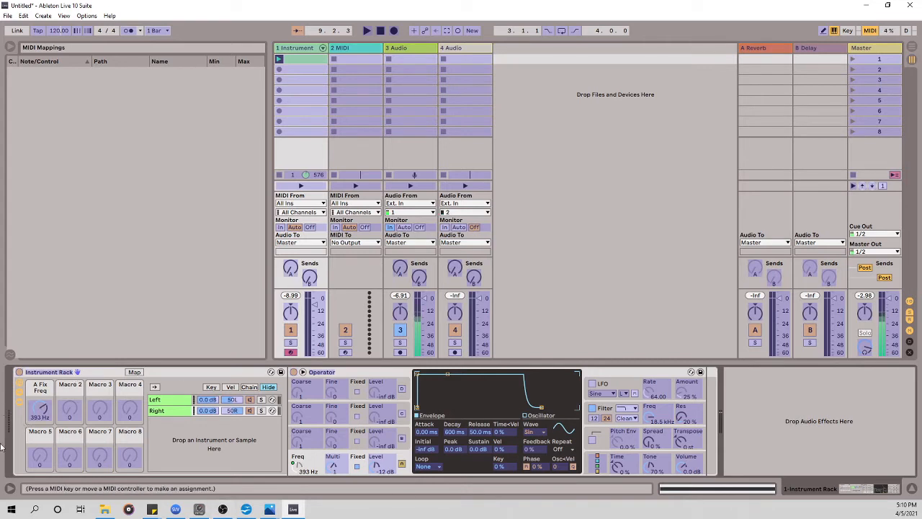
{"action": "left_click", "coordinate": [41, 414]}
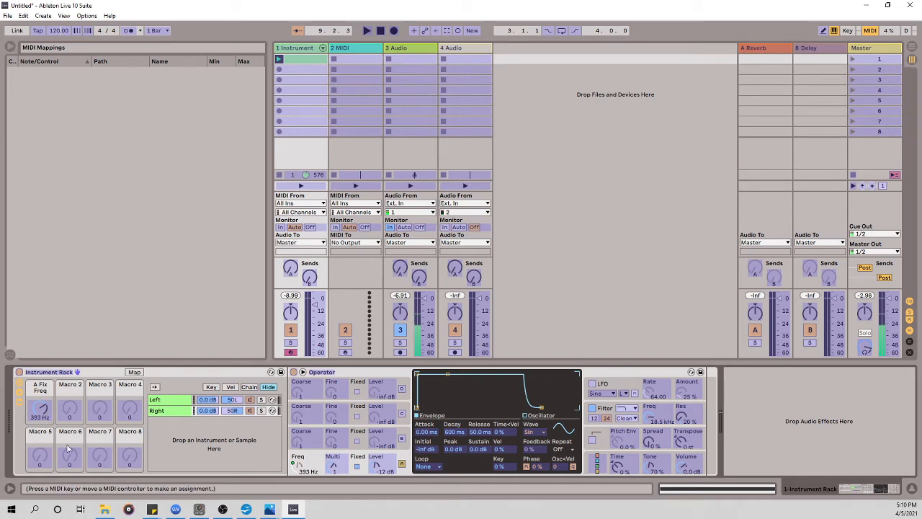
{"action": "left_click", "coordinate": [43, 414]}
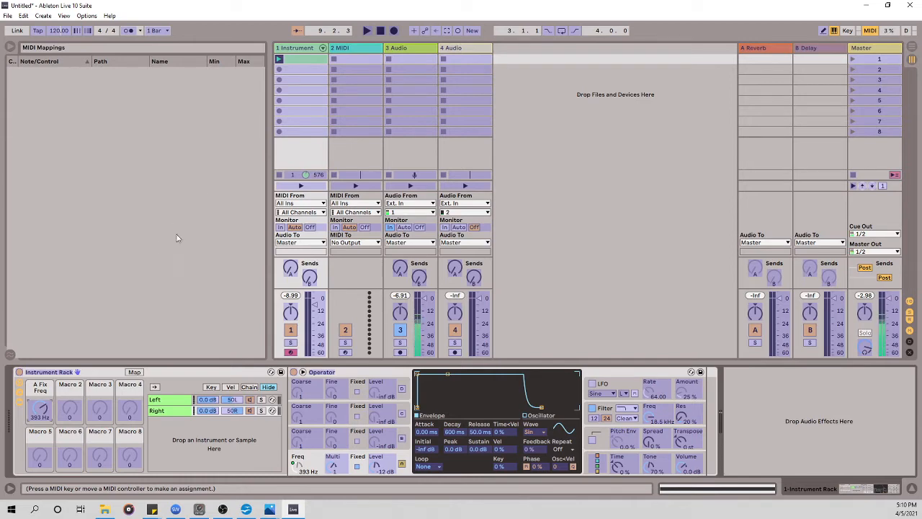
{"action": "left_click", "coordinate": [871, 31]}
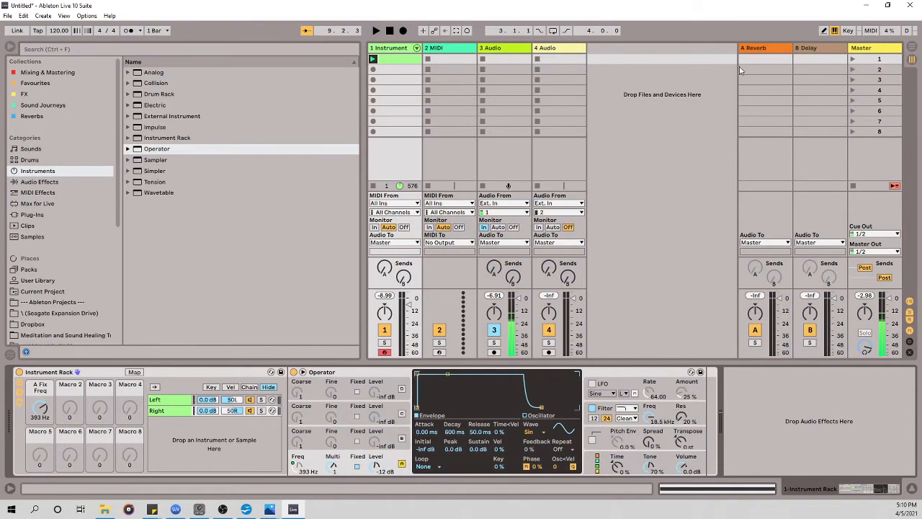
Step: In the MIDI preferences, set the Midi Fighter Twister's input and output ports to Track, Sync and Remote on
{"action": "left_click", "coordinate": [86, 15]}
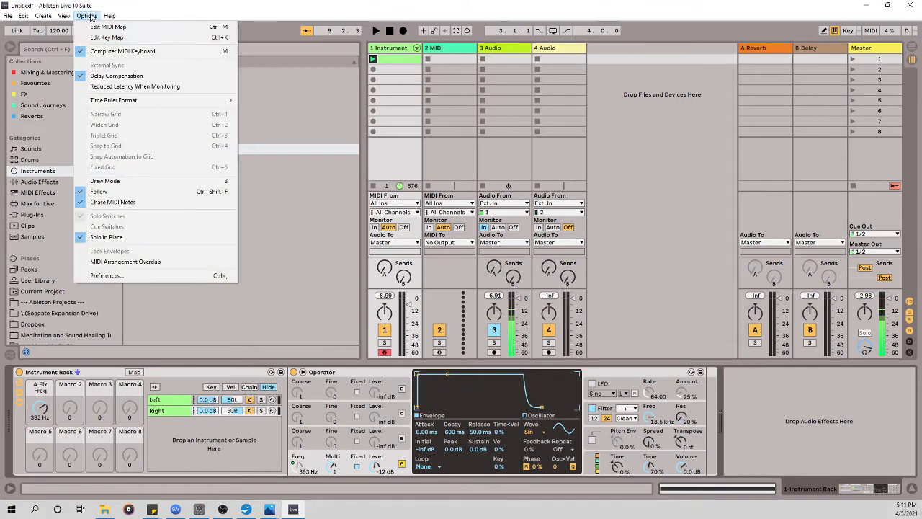
{"action": "left_click", "coordinate": [109, 274]}
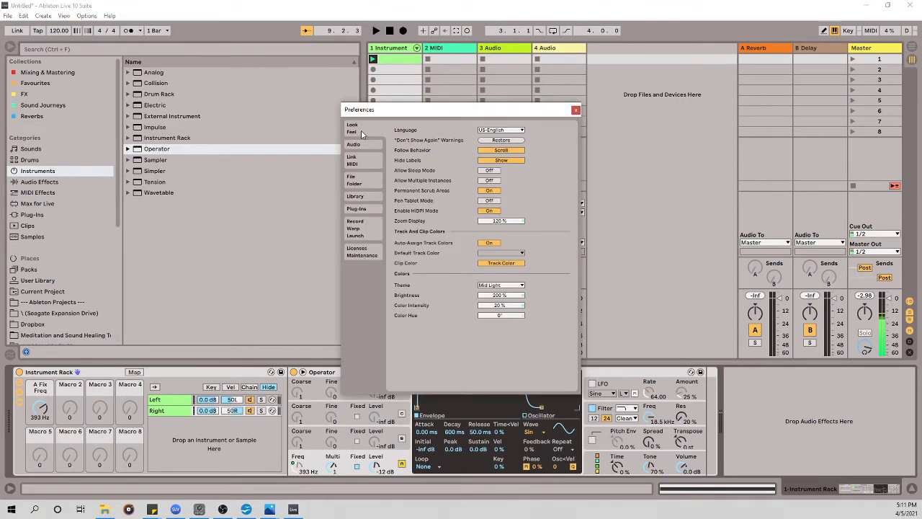
{"action": "left_click", "coordinate": [359, 162]}
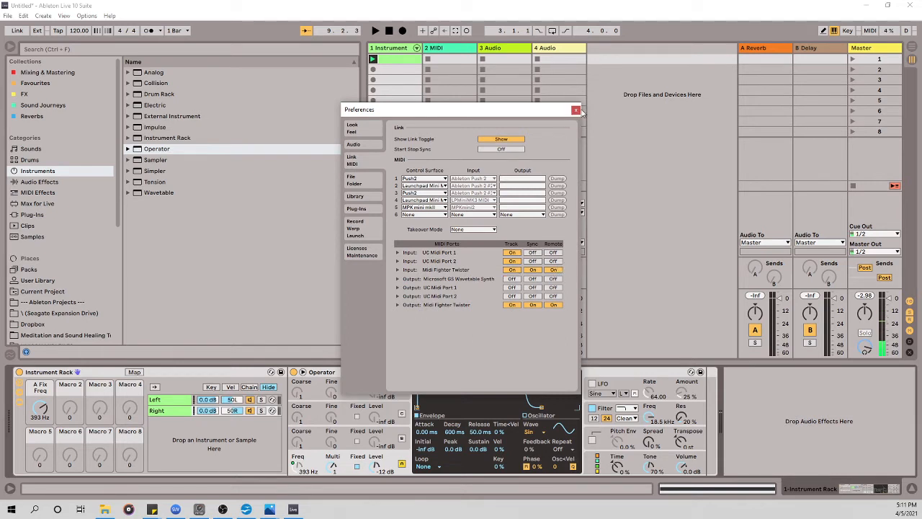
{"action": "left_click", "coordinate": [576, 111]}
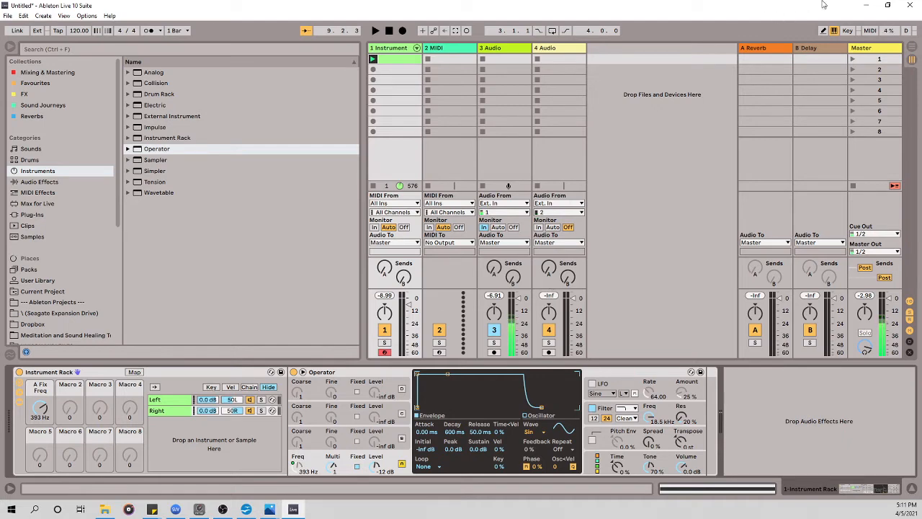
Step: MIDI-map Macro 1 to the controller knob on CC 0, with a mapping range of 200 Hz to 250 Hz
{"action": "left_click", "coordinate": [870, 31]}
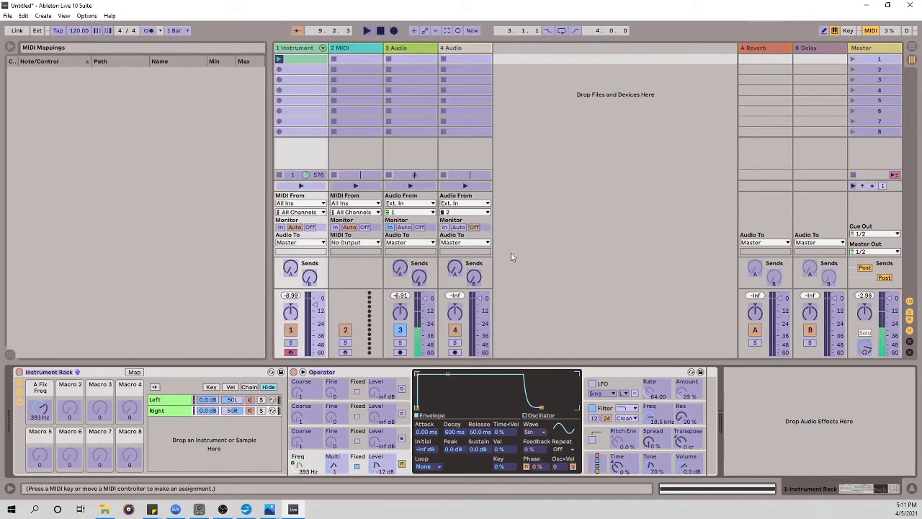
{"action": "left_click", "coordinate": [41, 409]}
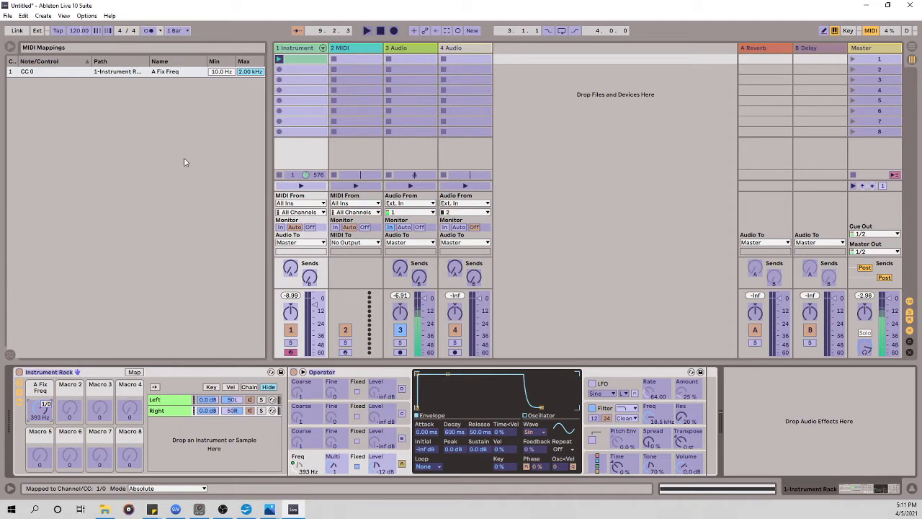
{"action": "left_click", "coordinate": [227, 76]}
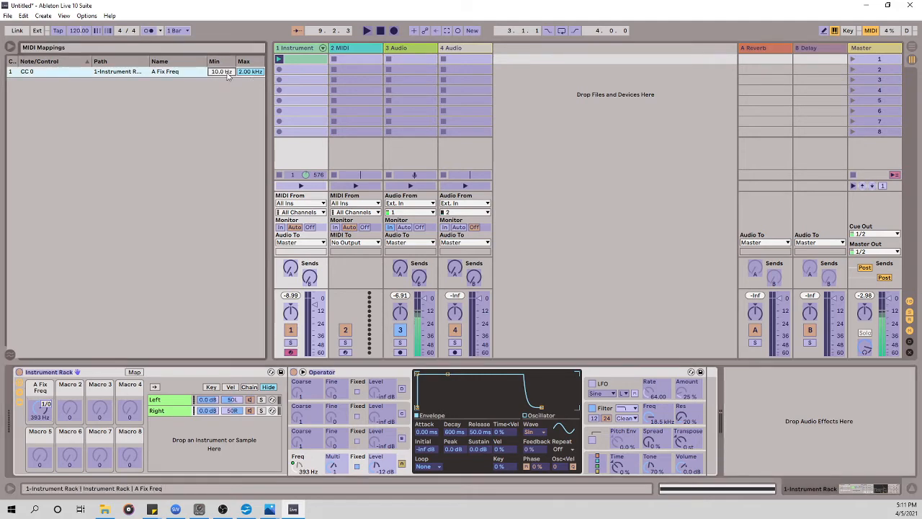
{"action": "type", "text": "200"}
{"action": "key", "text": "Return"}
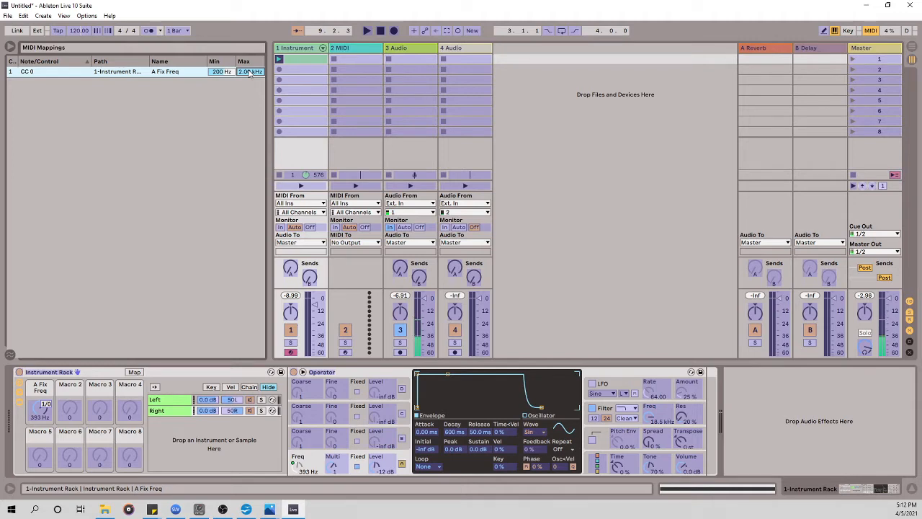
{"action": "type", "text": "50"}
{"action": "key", "text": "Return"}
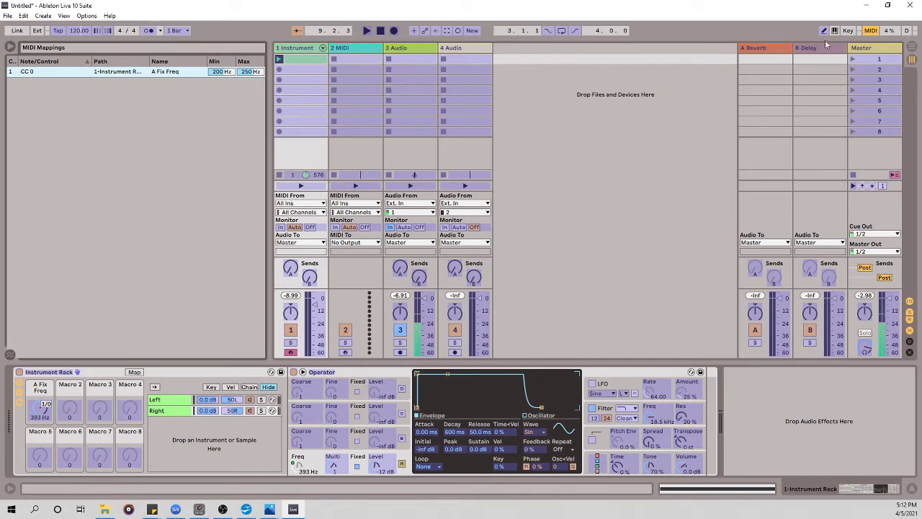
{"action": "left_click", "coordinate": [884, 31]}
{"action": "left_click", "coordinate": [873, 31]}
{"action": "left_click", "coordinate": [888, 31]}
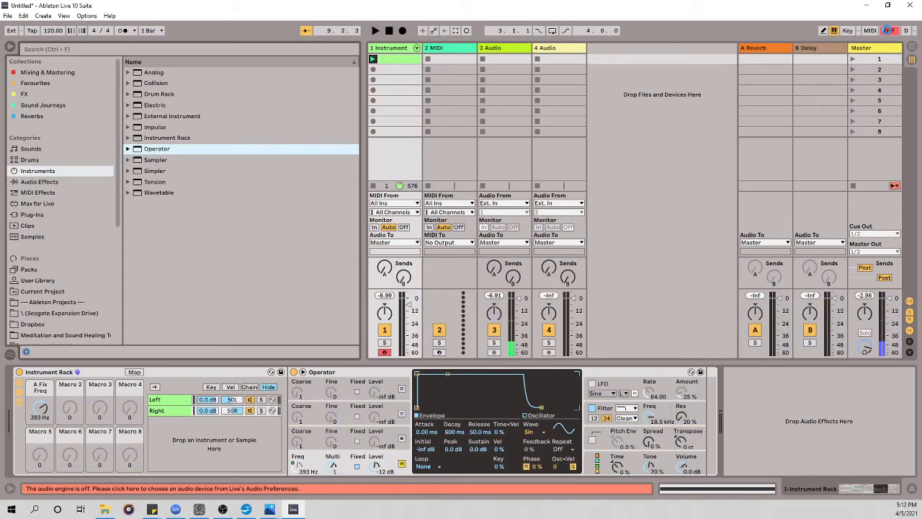
Step: Sweep Macro 1 up to 250 Hz and down to 200 Hz, and play the clip with the macro at 204 Hz
{"action": "left_click_drag", "start_coordinate": [339, 469], "coordinate": [339, 483]}
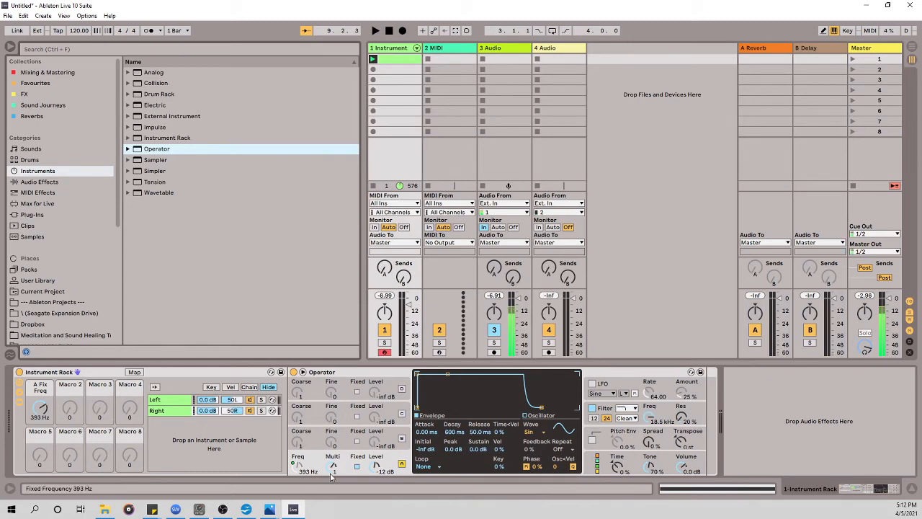
{"action": "left_click_drag", "start_coordinate": [46, 384], "coordinate": [49, 418]}
{"action": "key", "text": "Up"}
{"action": "key", "text": "Up"}
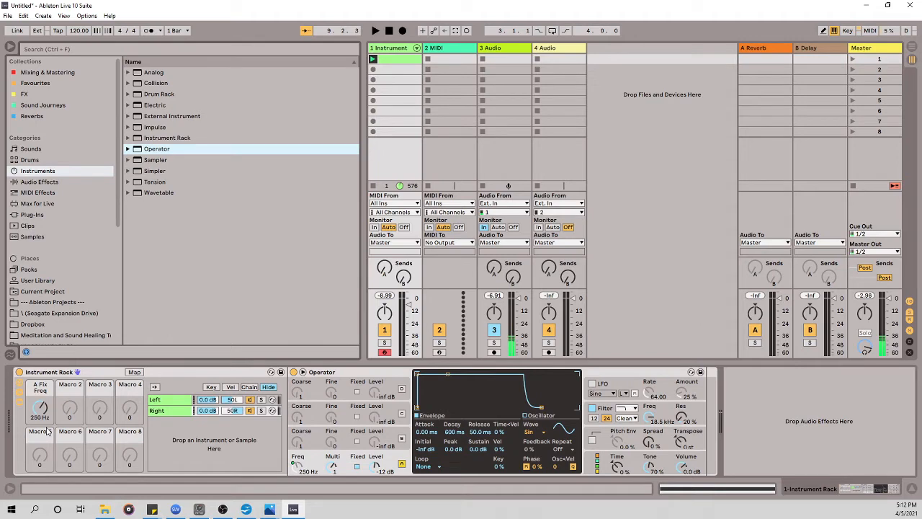
{"action": "key", "text": "ctrl+z"}
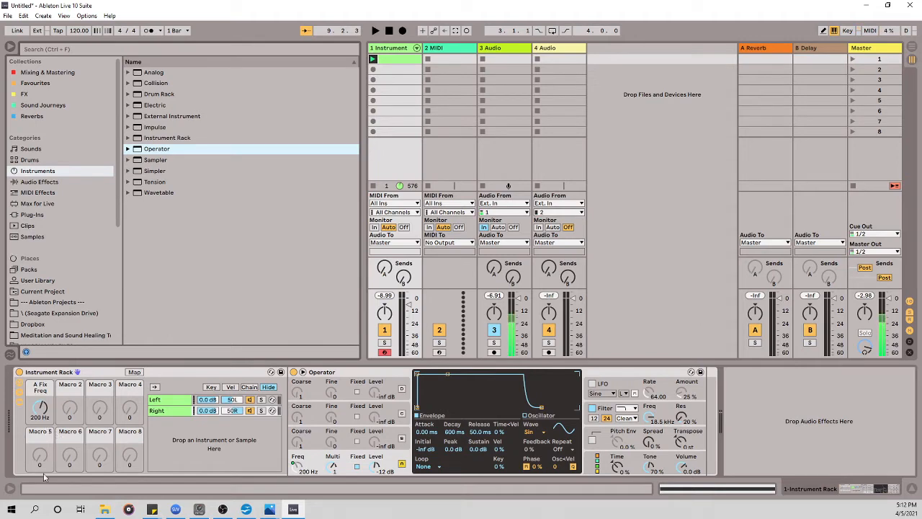
{"action": "left_click", "coordinate": [373, 59]}
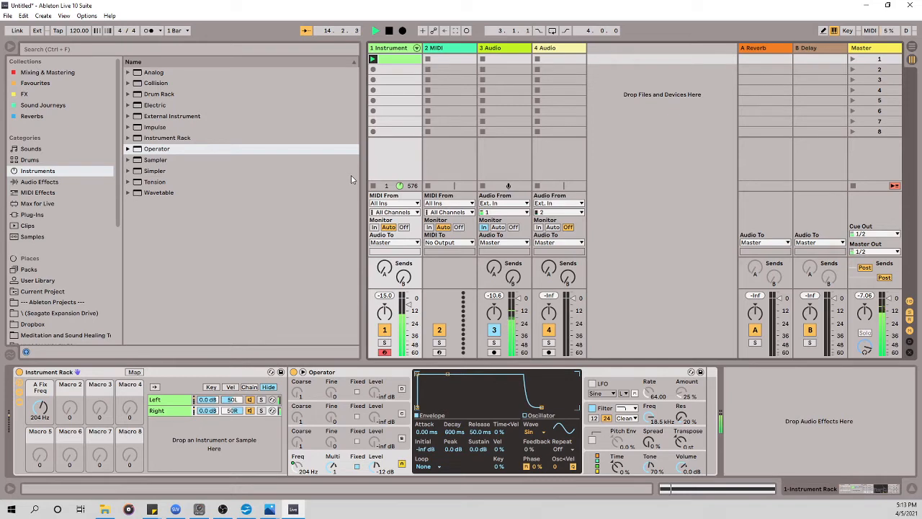
{"action": "key", "text": "space"}
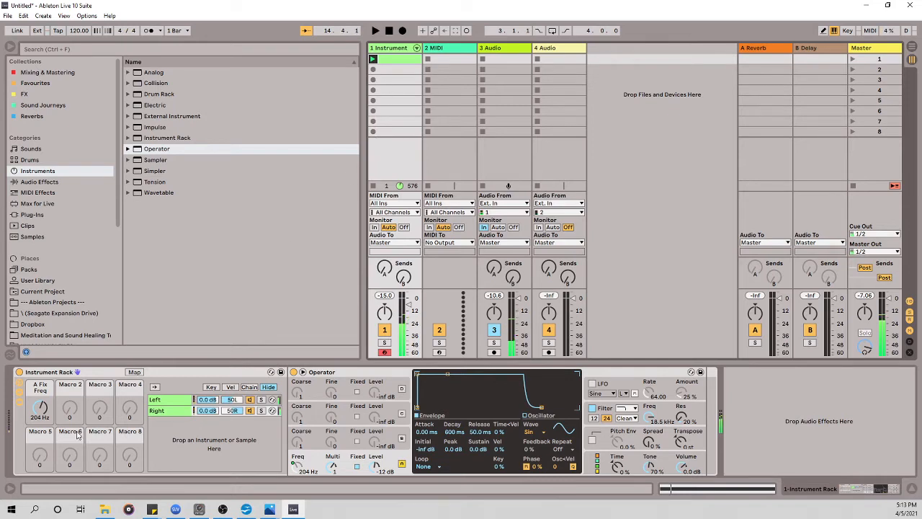
Step: Rename Macro 1 to "Binaural Beat" and set it to 200 Hz
{"action": "right_click", "coordinate": [41, 390]}
{"action": "left_click", "coordinate": [85, 311]}
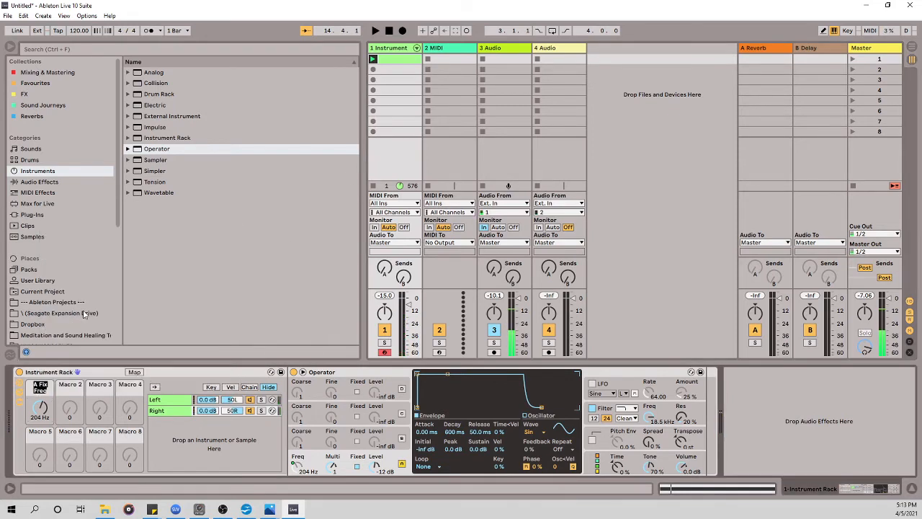
{"action": "type", "text": "Binaural Beat"}
{"action": "key", "text": "Return"}
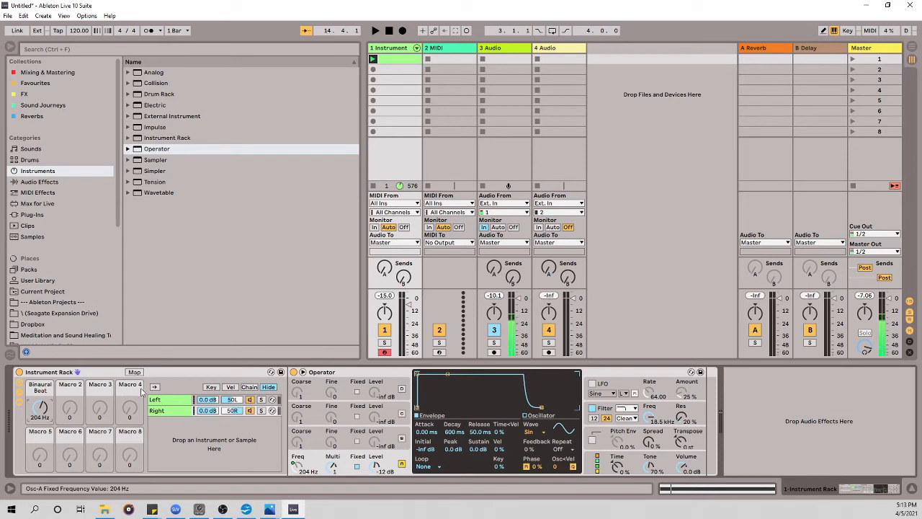
{"action": "key", "text": "Down"}
{"action": "left_click_drag", "start_coordinate": [49, 402], "coordinate": [54, 413]}
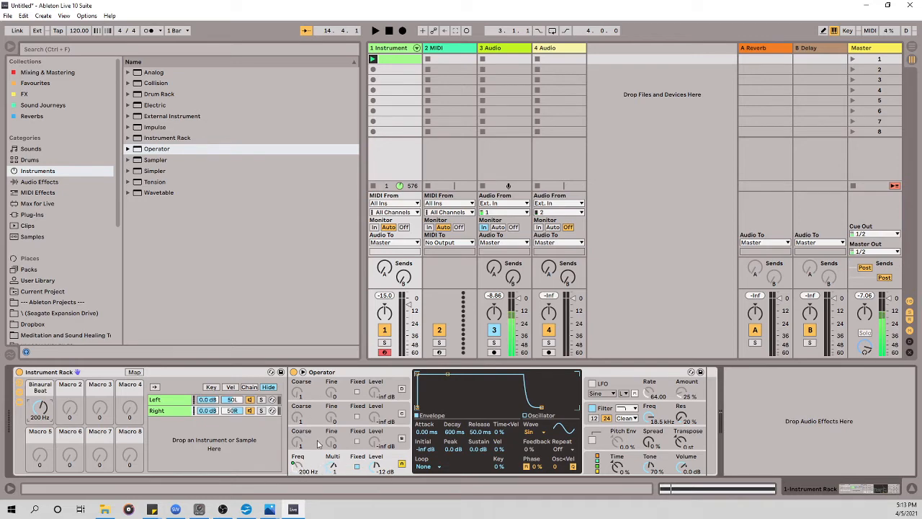
Step: Add a value point to the Binaural Beat envelope early in the Instrument track's sustained-note clip, and audition the clip
{"action": "double_click", "coordinate": [396, 62]}
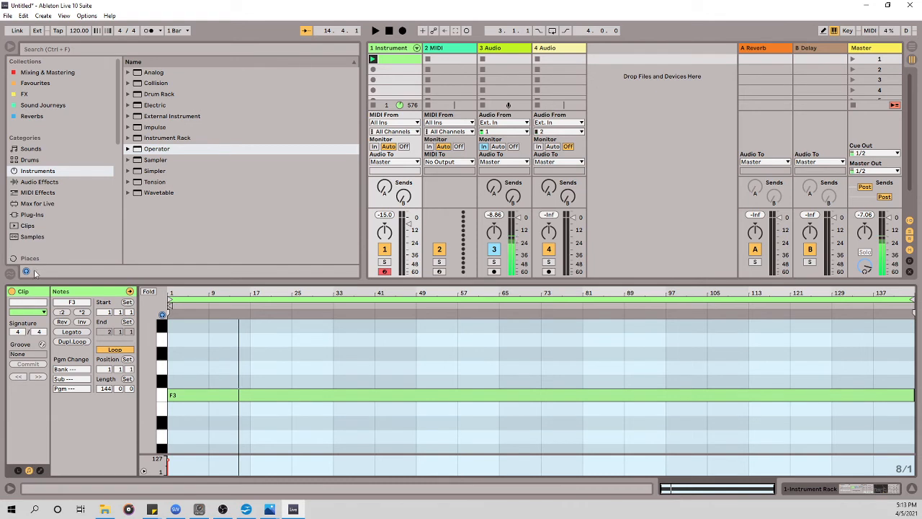
{"action": "left_click", "coordinate": [41, 472]}
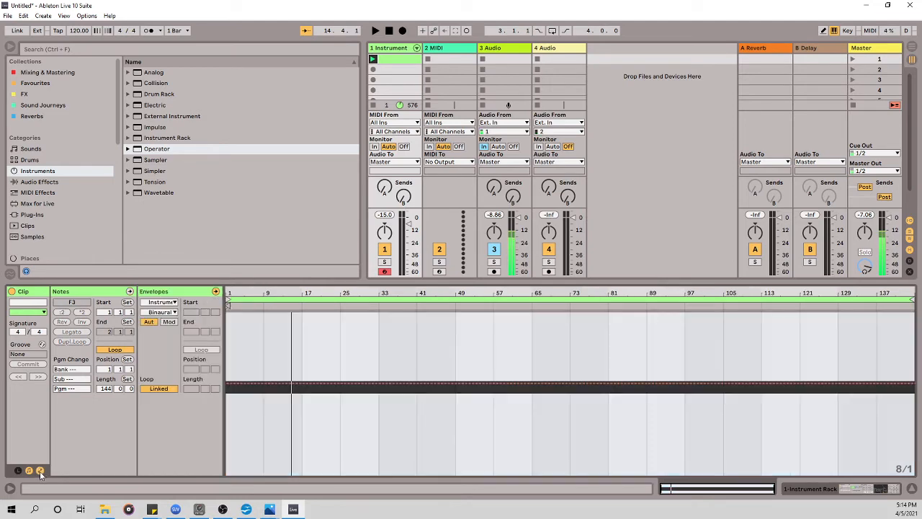
{"action": "right_click", "coordinate": [251, 386]}
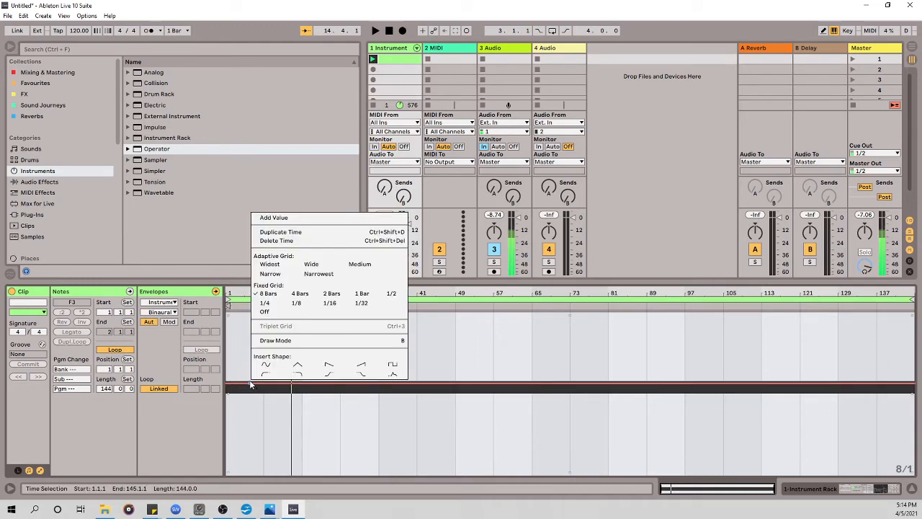
{"action": "left_click", "coordinate": [308, 218]}
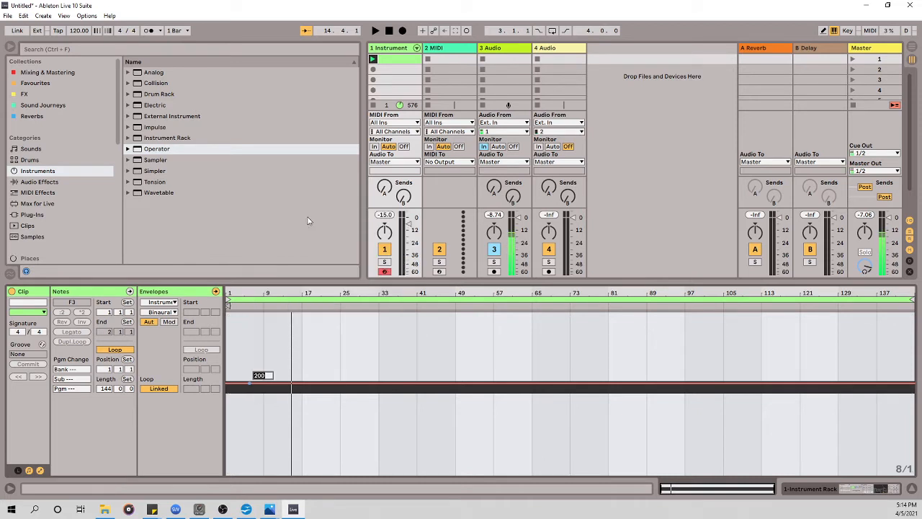
{"action": "type", "text": "20"}
{"action": "key", "text": "Return"}
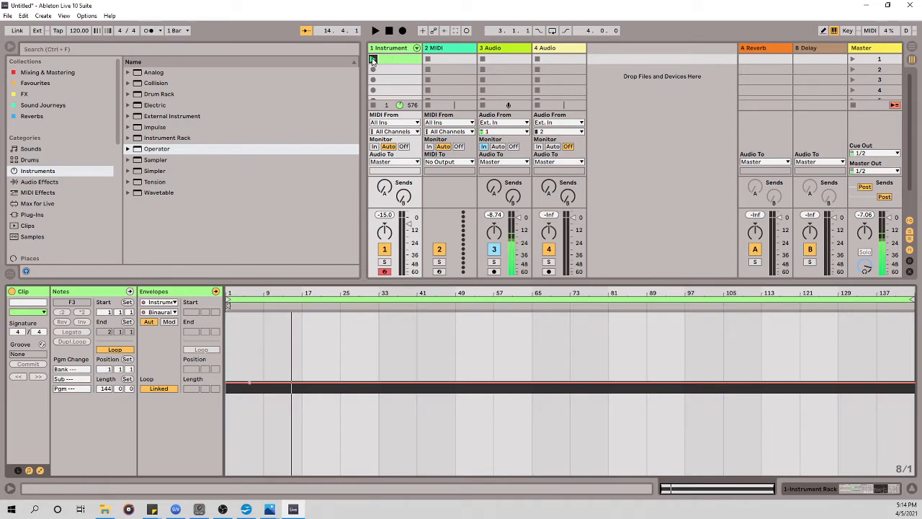
{"action": "left_click", "coordinate": [374, 61]}
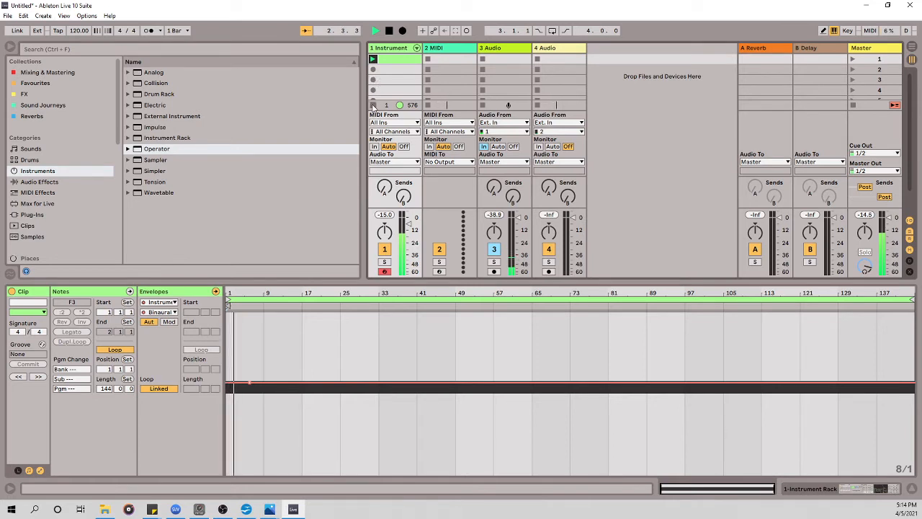
{"action": "left_click", "coordinate": [373, 106]}
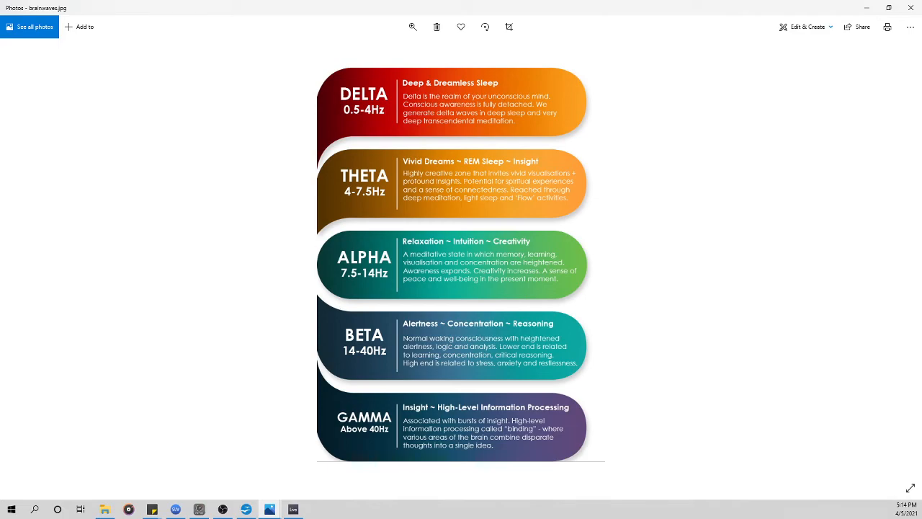
Step: Return from the brainwave chart to Ableton Live and rename the Instrument track's first clip "4Hz Theta"
{"action": "key", "text": "alt+Tab"}
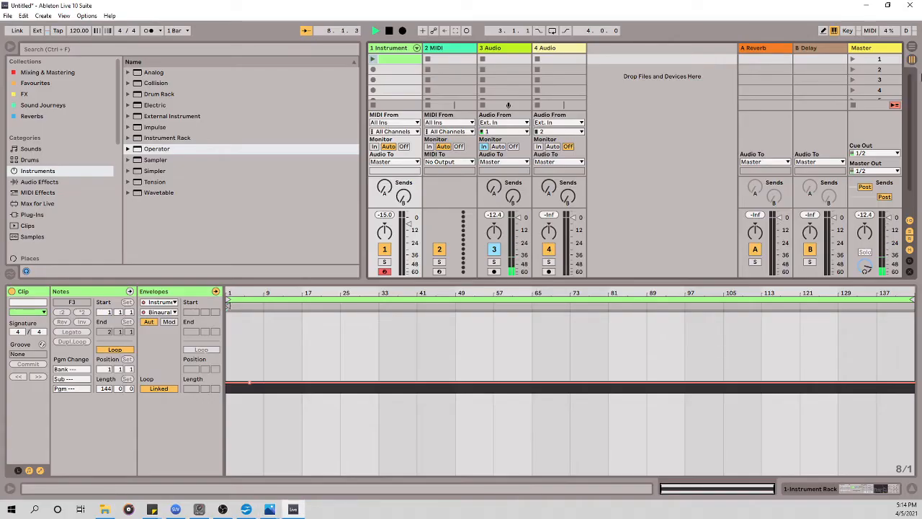
{"action": "right_click", "coordinate": [400, 61]}
{"action": "left_click", "coordinate": [412, 115]}
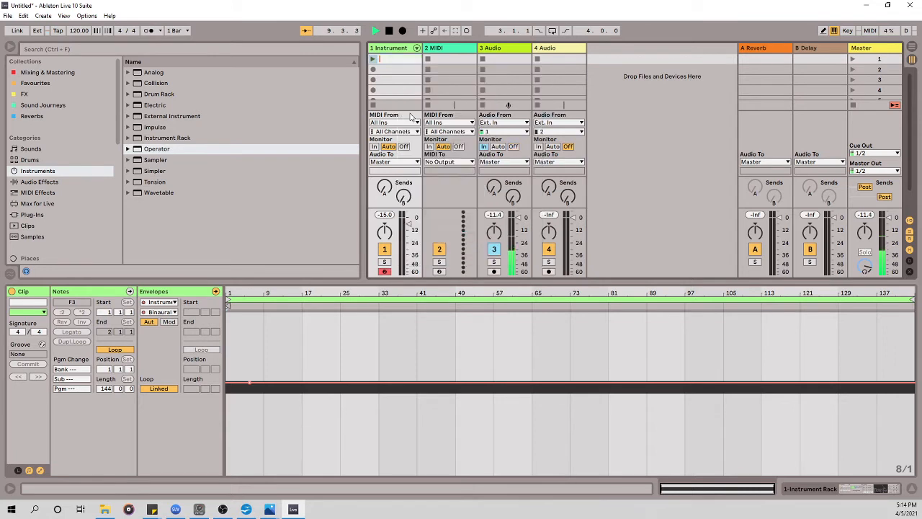
{"action": "type", "text": "4Hz Th"}
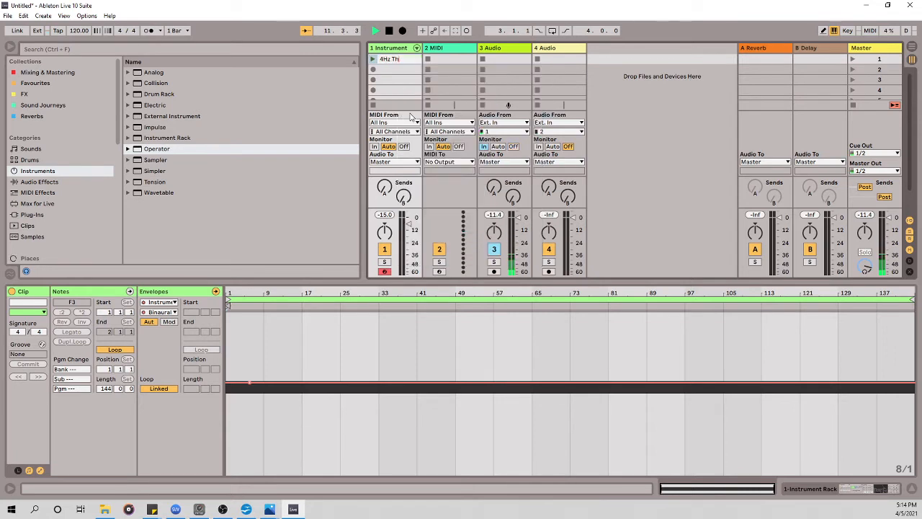
{"action": "type", "text": "eta"}
{"action": "key", "text": "Return"}
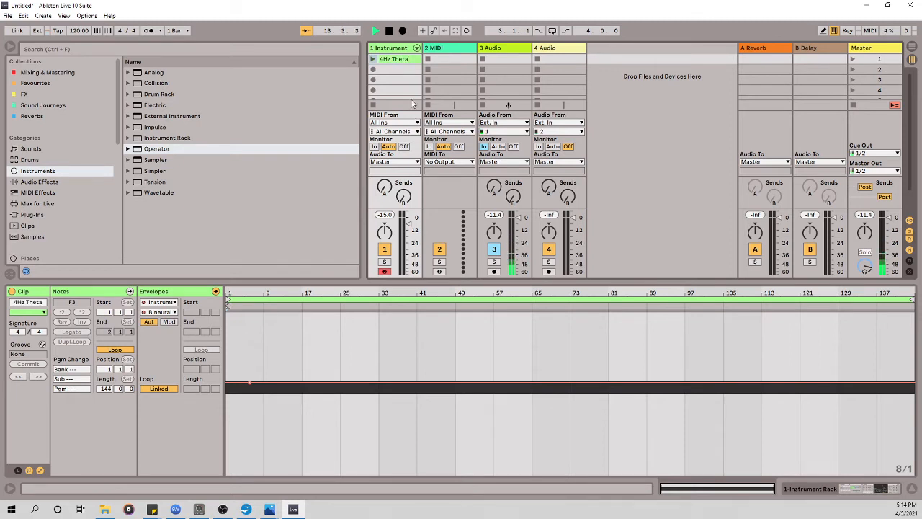
{"action": "left_click", "coordinate": [395, 70]}
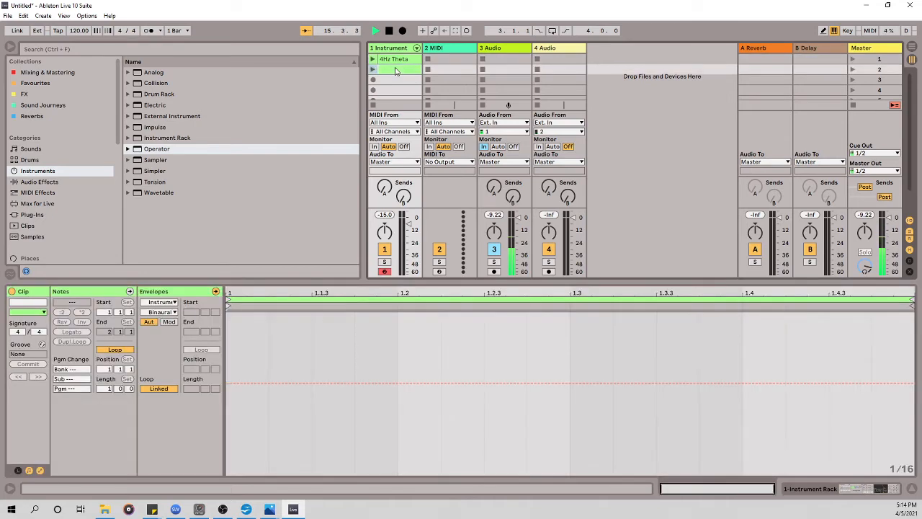
{"action": "right_click", "coordinate": [395, 70]}
{"action": "left_click", "coordinate": [416, 101]}
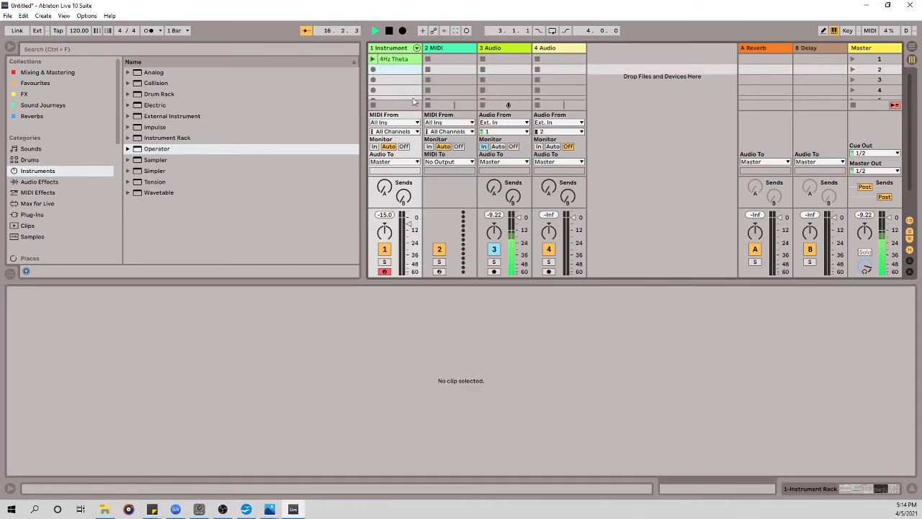
Step: Duplicate the 4Hz Theta clip and raise the copy's Binaural Beat envelope to 210 Hz
{"action": "right_click", "coordinate": [395, 60]}
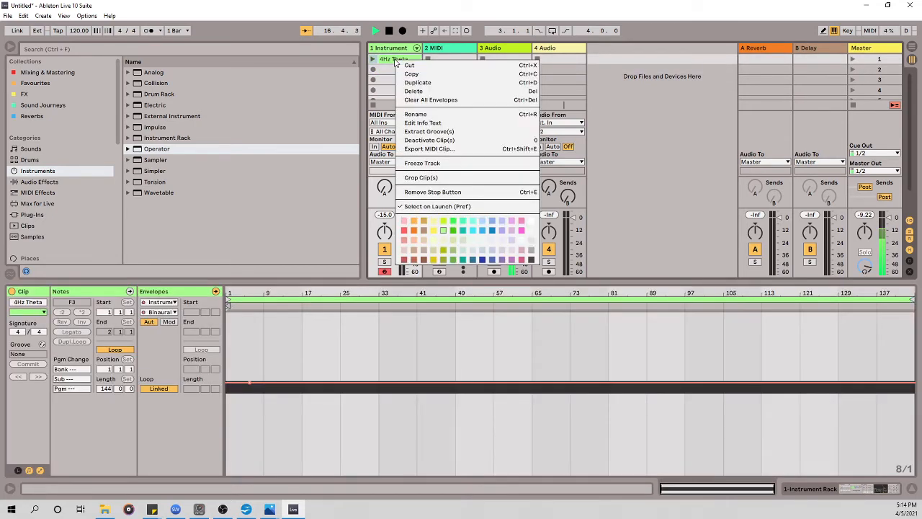
{"action": "left_click", "coordinate": [431, 83]}
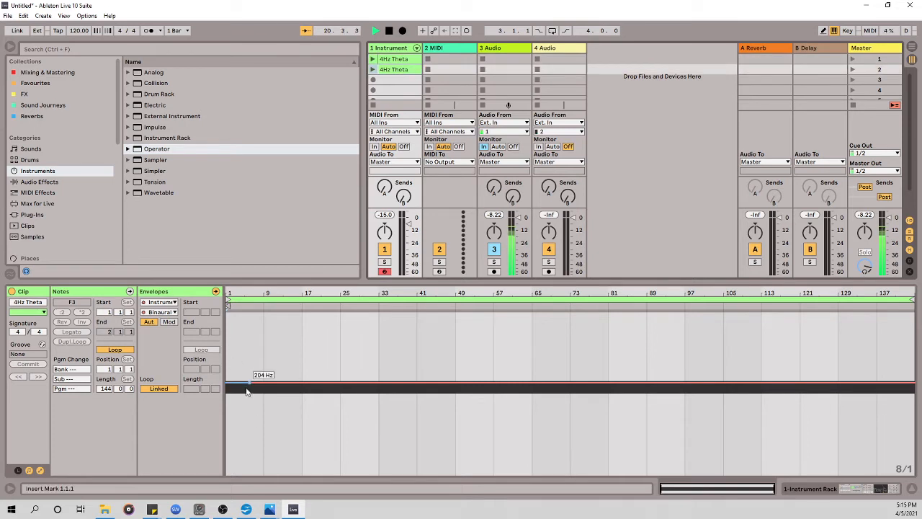
{"action": "left_click_drag", "start_coordinate": [249, 389], "coordinate": [250, 386]}
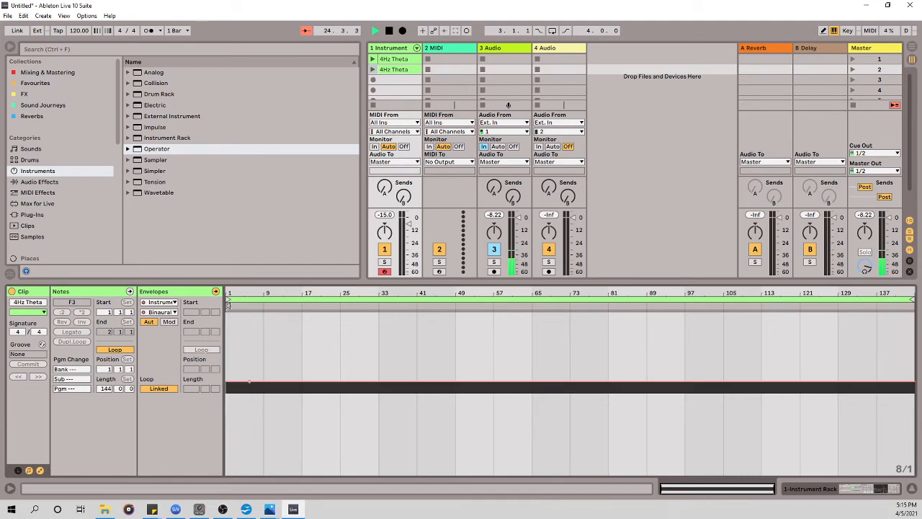
Step: Check the brainwave chart, return to Ableton Live and rename the duplicated clip "10Hz Alpha"
{"action": "key", "text": "alt+Tab"}
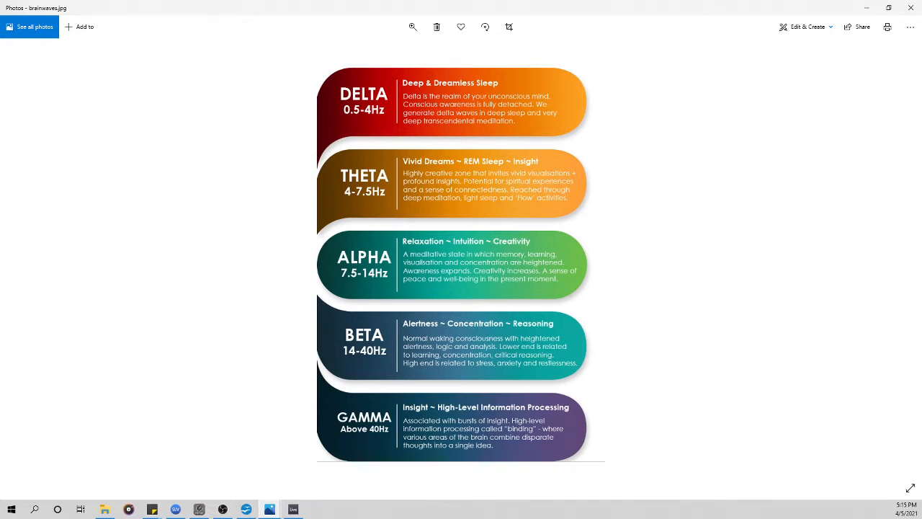
{"action": "key", "text": "alt+Tab"}
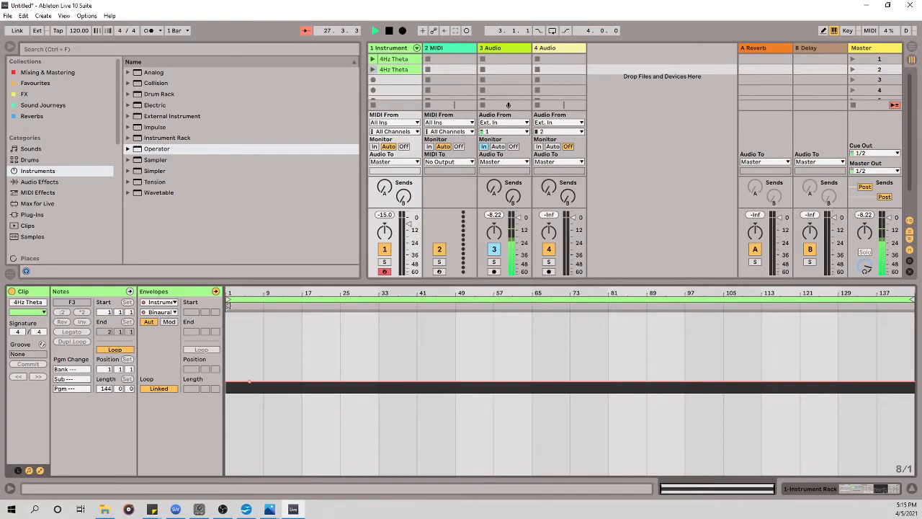
{"action": "right_click", "coordinate": [406, 72]}
{"action": "left_click", "coordinate": [426, 127]}
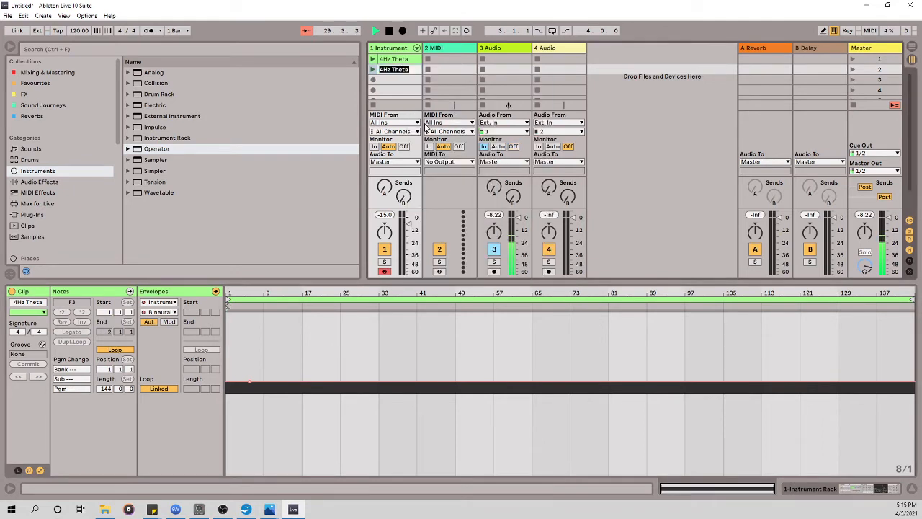
{"action": "type", "text": "10Hz Alp"}
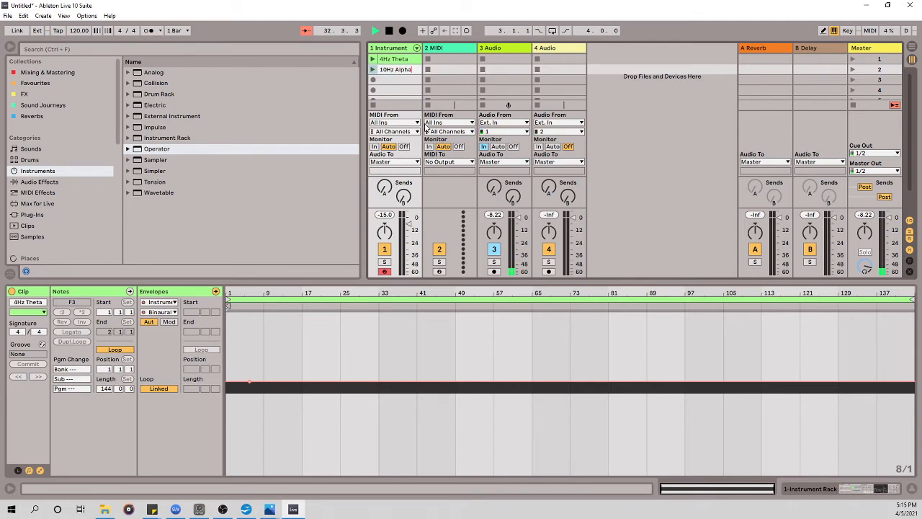
{"action": "key", "text": "Return"}
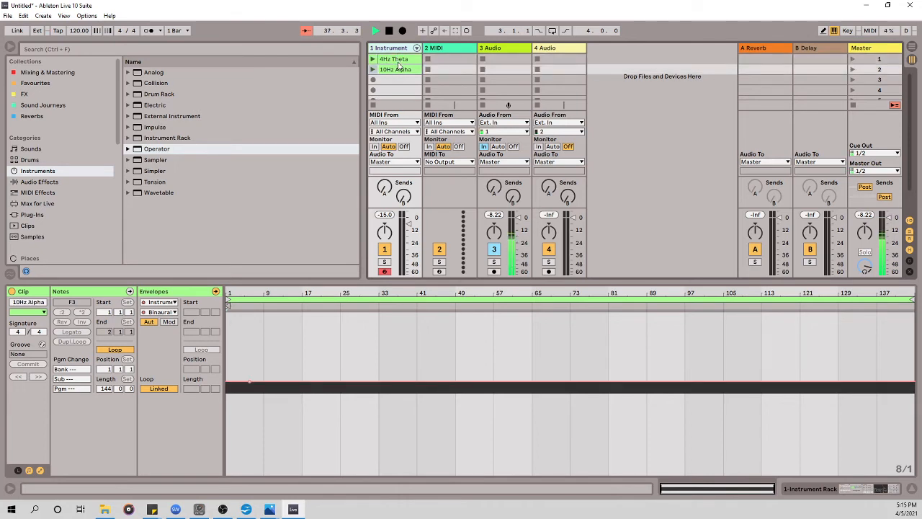
Step: Compare the 4Hz Theta and 10Hz Alpha clips' envelopes, and audition the 4Hz Theta clip before stopping playback
{"action": "scroll", "coordinate": [399, 82], "scroll_direction": "down", "scroll_amount": 2}
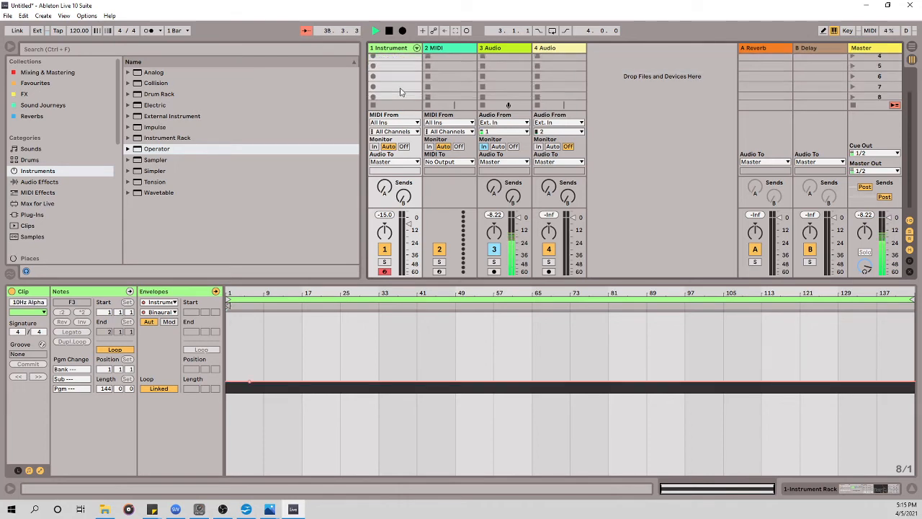
{"action": "scroll", "coordinate": [400, 88], "scroll_direction": "up", "scroll_amount": 2}
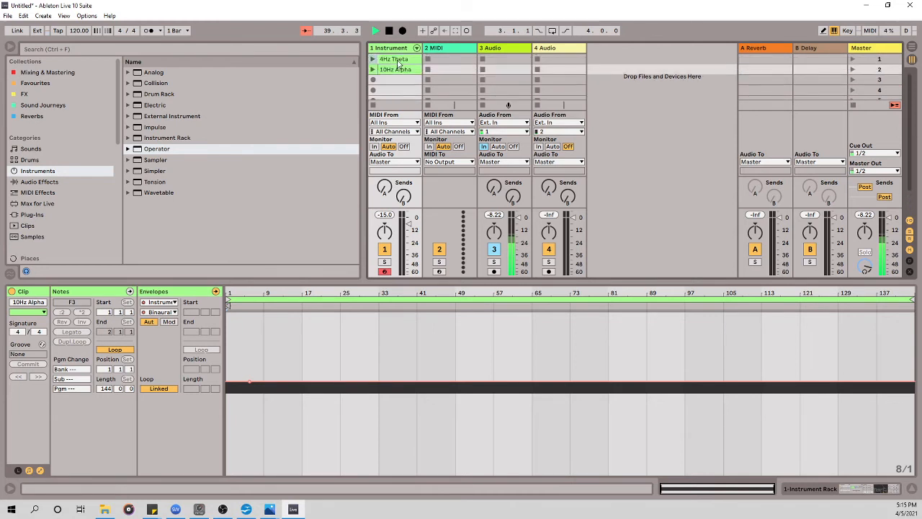
{"action": "left_click", "coordinate": [399, 60]}
{"action": "left_click", "coordinate": [398, 71]}
{"action": "left_click", "coordinate": [399, 60]}
{"action": "left_click", "coordinate": [400, 70]}
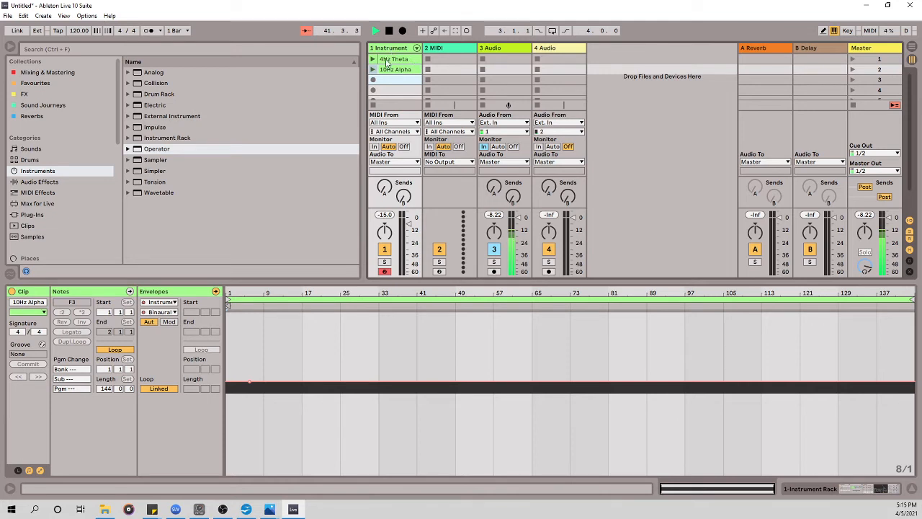
{"action": "left_click", "coordinate": [393, 59]}
{"action": "left_click", "coordinate": [372, 59]}
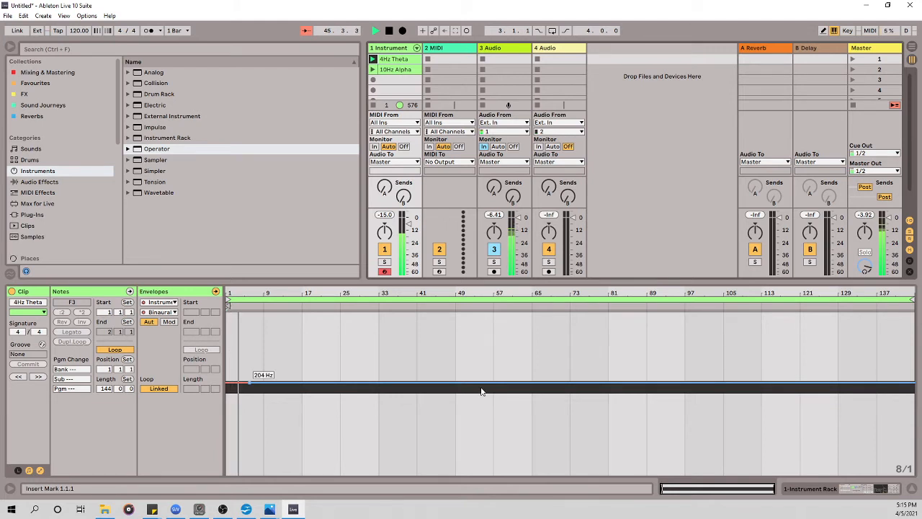
{"action": "key", "text": "space"}
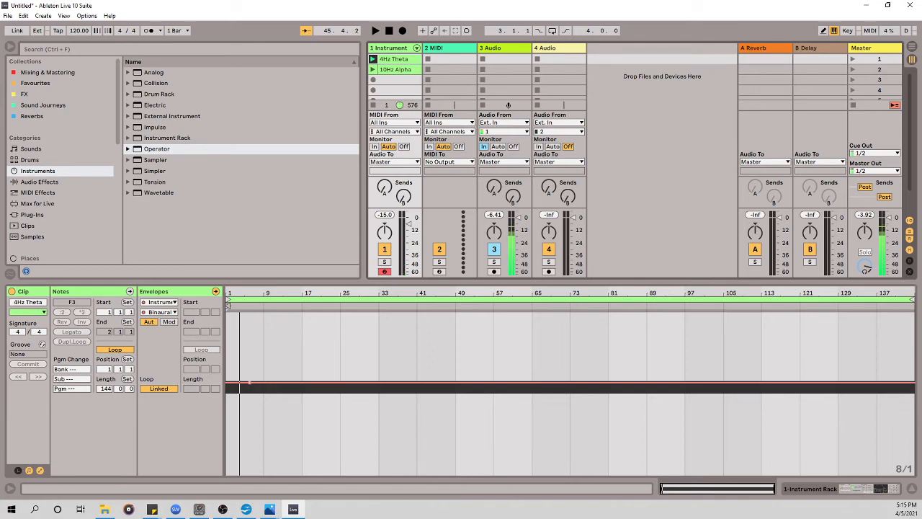
Step: Consult the brainwave chart, return to Ableton Live and set the 10Hz Alpha clip's Binaural Beat envelope point to 215 Hz
{"action": "key", "text": "alt+Tab"}
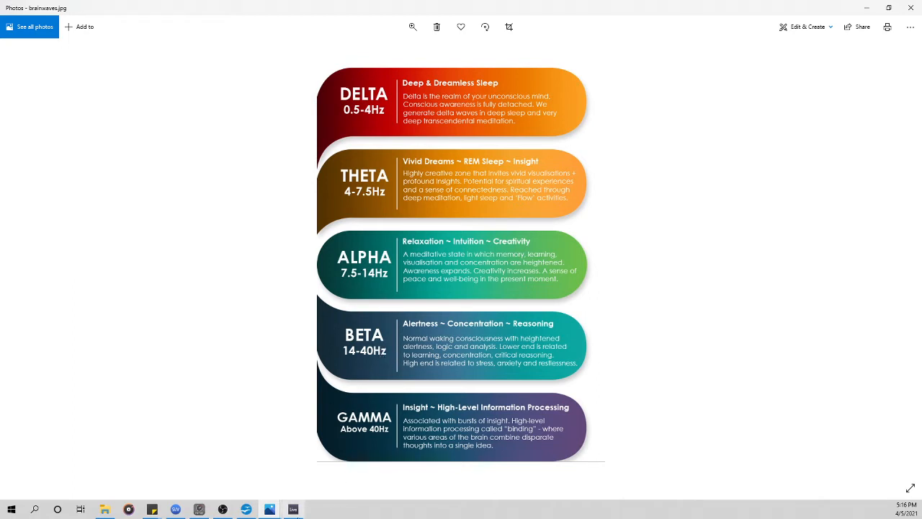
{"action": "left_click", "coordinate": [294, 509]}
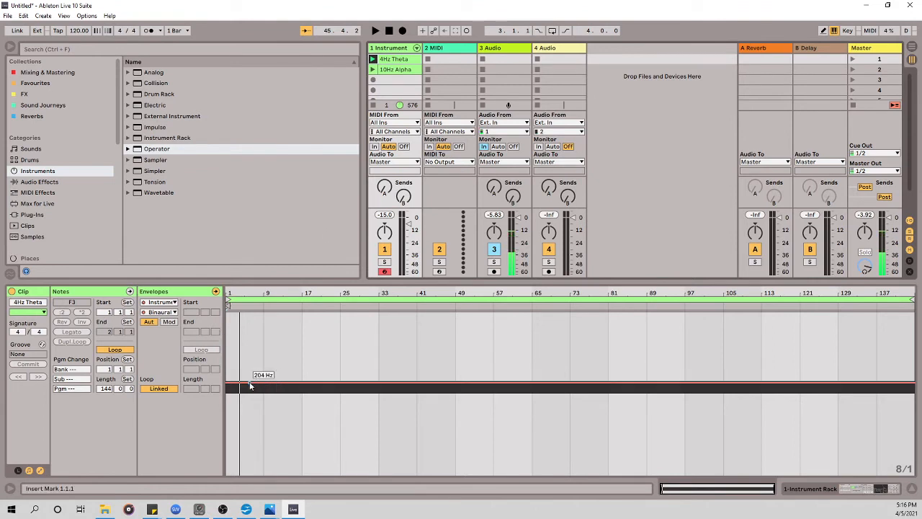
{"action": "left_click", "coordinate": [389, 70]}
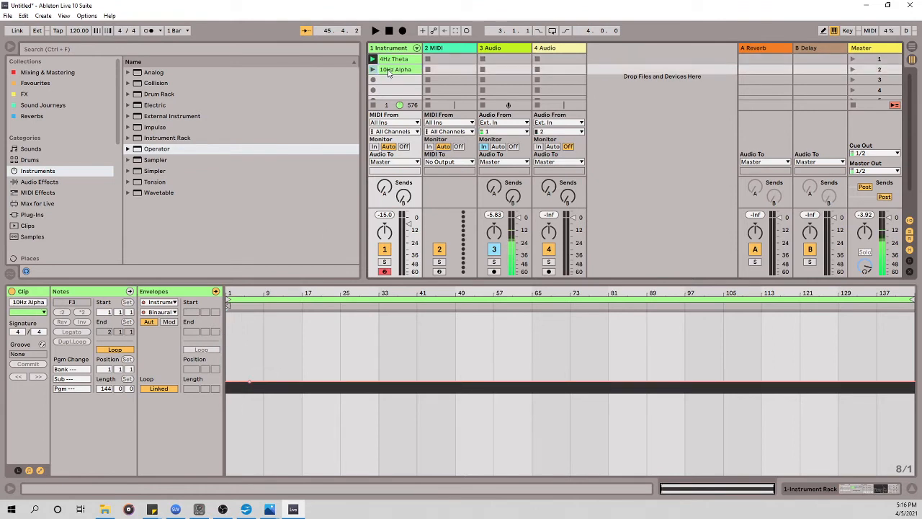
{"action": "right_click", "coordinate": [251, 380]}
{"action": "left_click", "coordinate": [275, 218]}
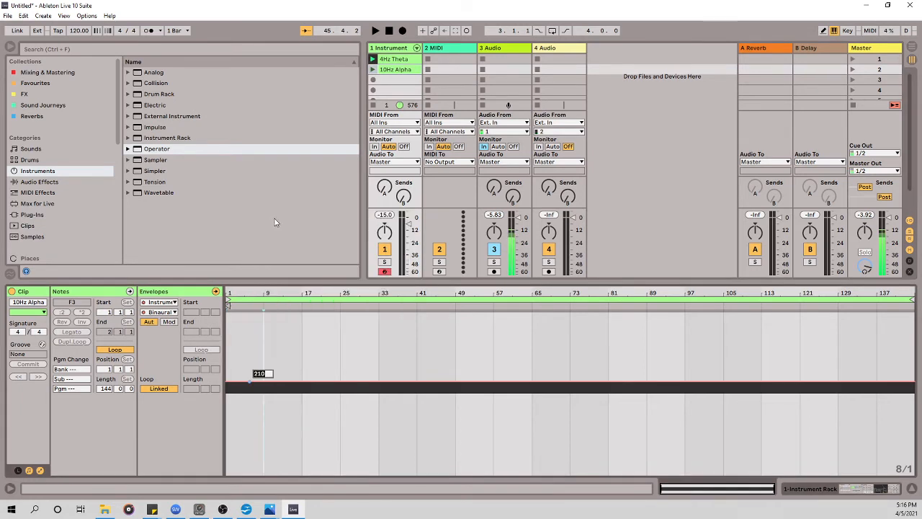
{"action": "type", "text": "2"}
{"action": "key", "text": "Return"}
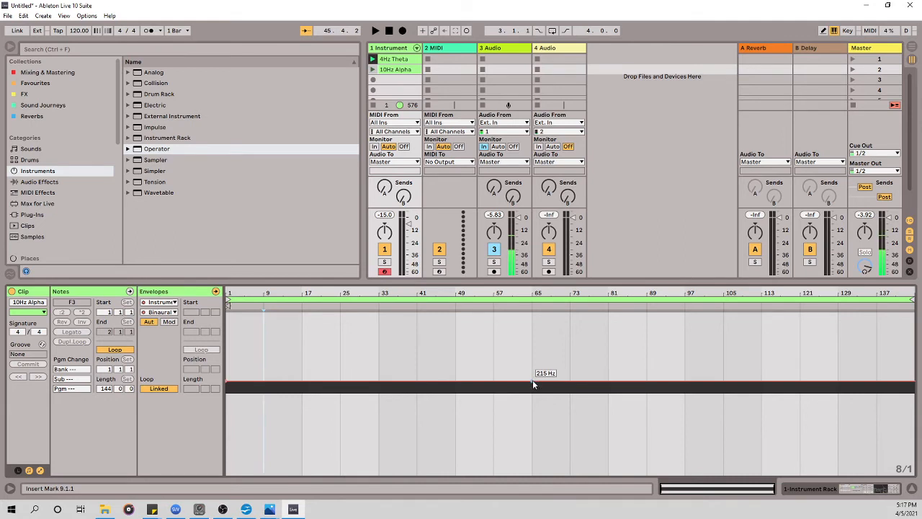
Step: Examine the song timeline in Arrangement View at a closer zoom, and return to Session View
{"action": "left_click", "coordinate": [912, 48]}
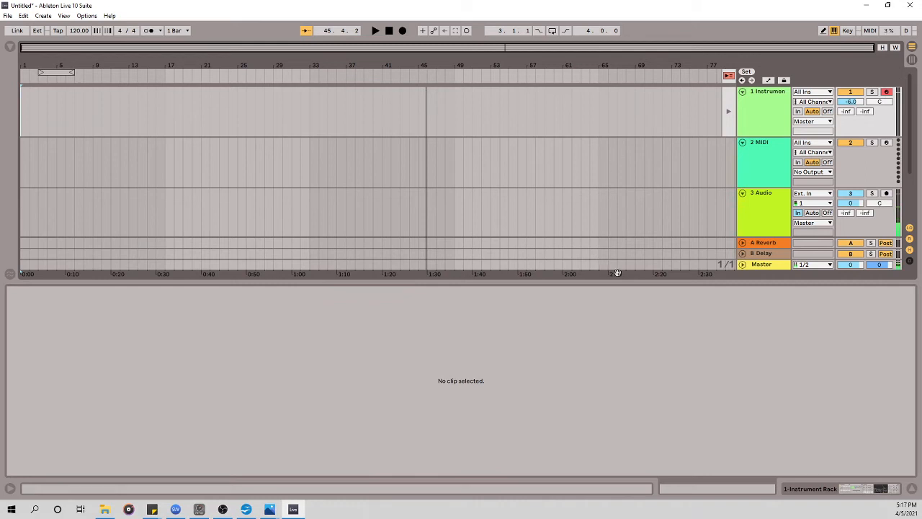
{"action": "left_click", "coordinate": [605, 62]}
{"action": "left_click_drag", "start_coordinate": [605, 62], "coordinate": [696, 60]}
{"action": "left_click", "coordinate": [912, 489]}
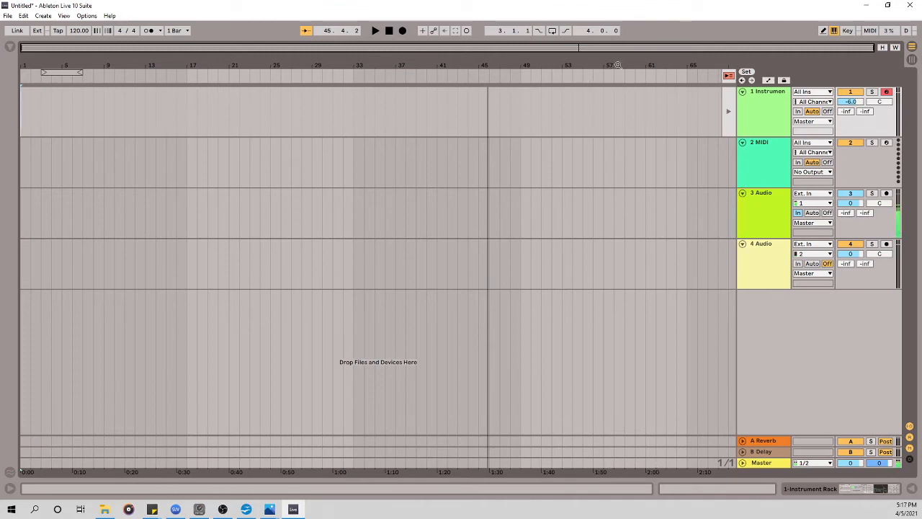
{"action": "left_click_drag", "start_coordinate": [629, 64], "coordinate": [710, 62]}
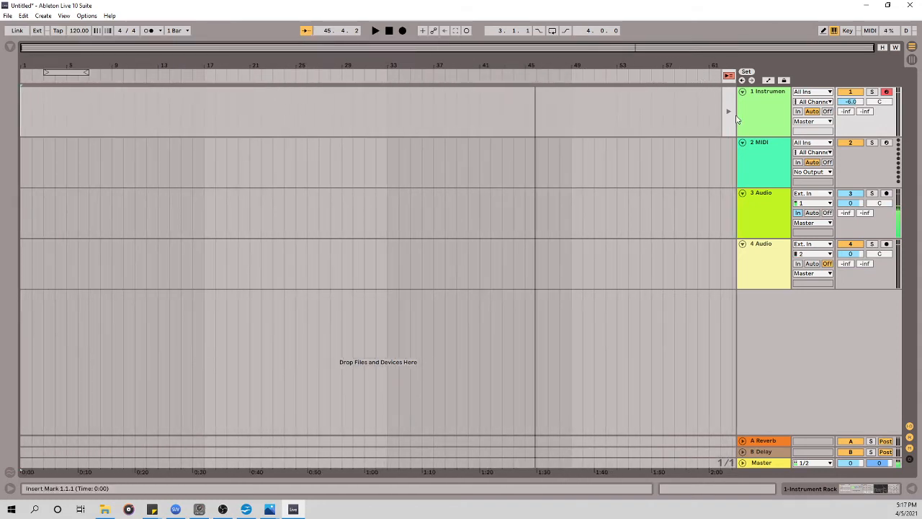
{"action": "left_click", "coordinate": [912, 59]}
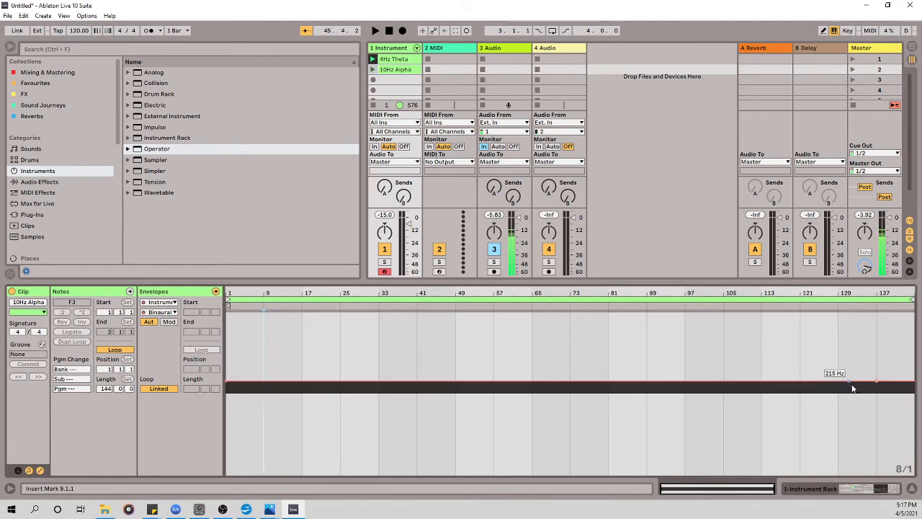
Step: Set the Binaural Beat envelope point at bar 137 of the 10Hz Alpha clip to 208 Hz
{"action": "right_click", "coordinate": [876, 380]}
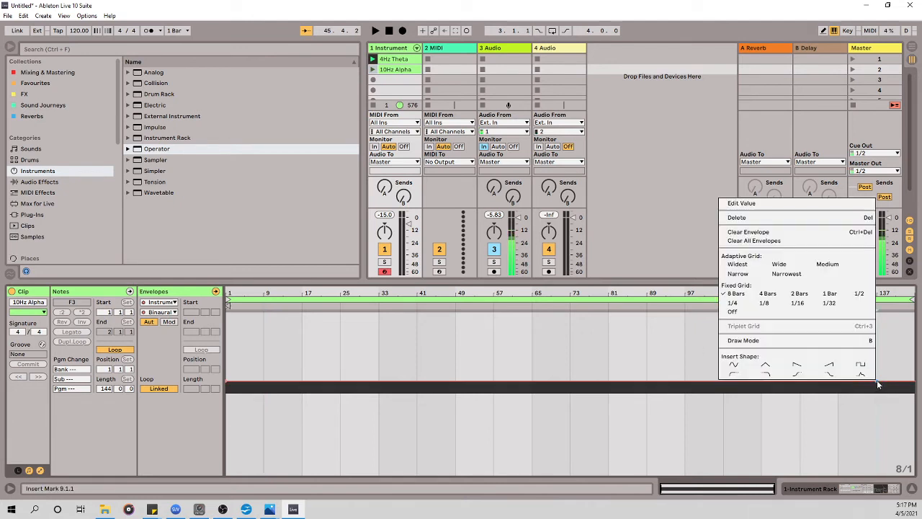
{"action": "left_click", "coordinate": [776, 202]}
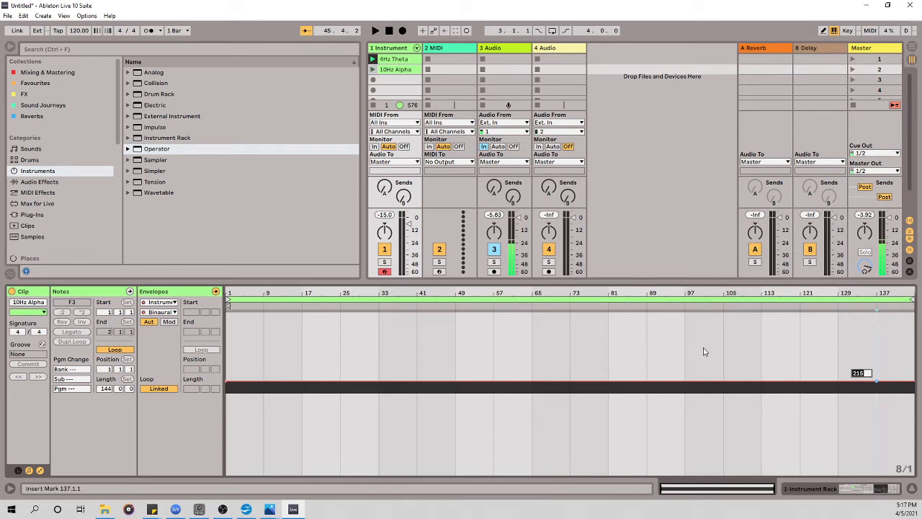
{"action": "type", "text": "20"}
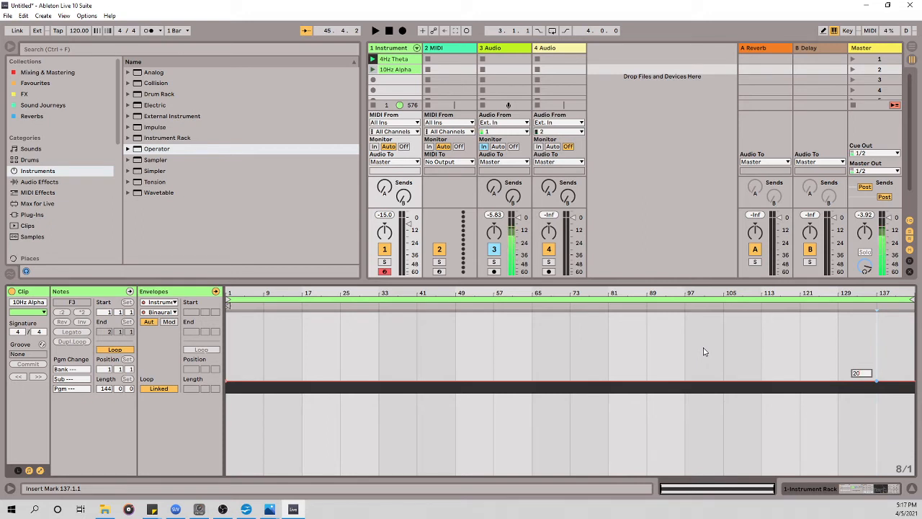
{"action": "type", "text": "8"}
{"action": "key", "text": "Return"}
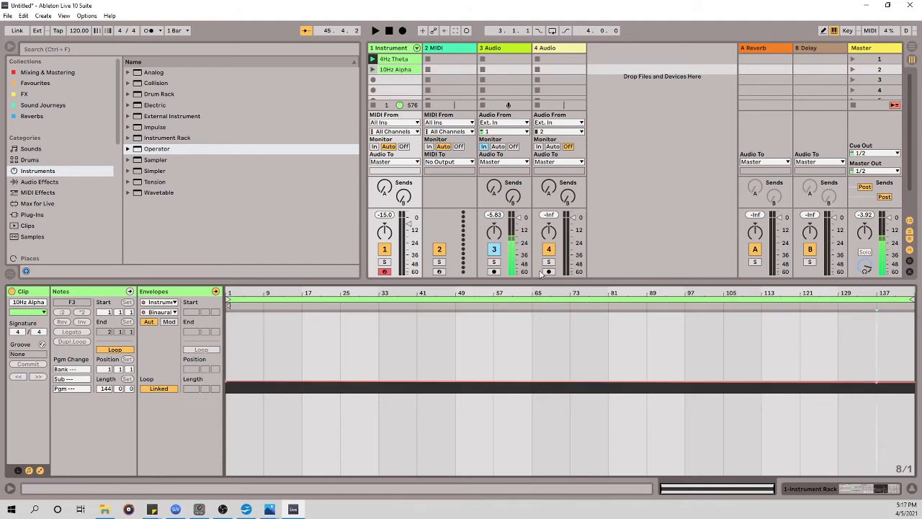
{"action": "left_click_drag", "start_coordinate": [544, 290], "coordinate": [544, 291]}
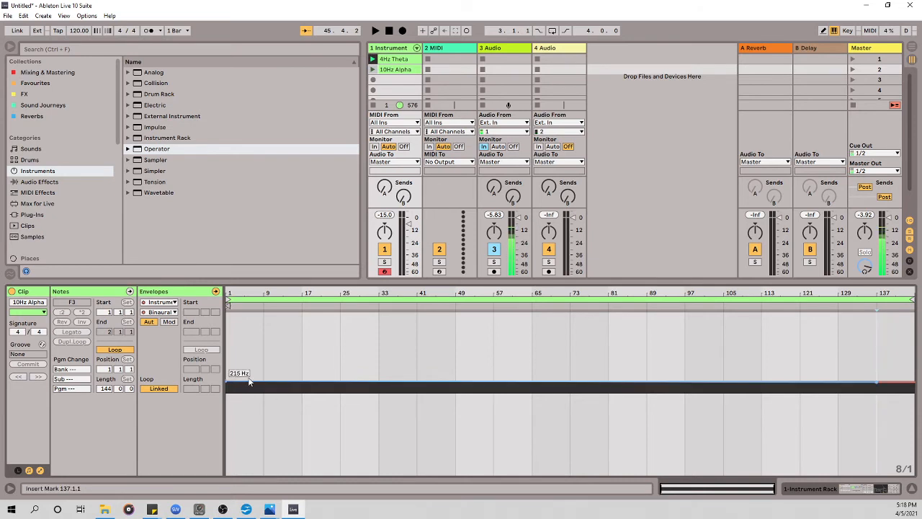
Step: Rename the 10Hz Alpha clip "15Hz Beta - 8Hz Alpha" and widen the Instrument Rack track to fit the name
{"action": "right_click", "coordinate": [396, 74]}
{"action": "left_click", "coordinate": [435, 135]}
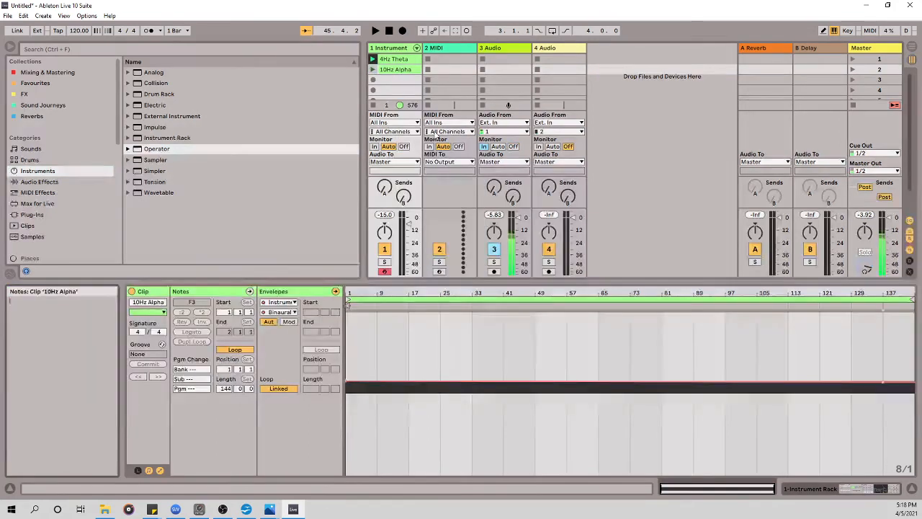
{"action": "right_click", "coordinate": [409, 70]}
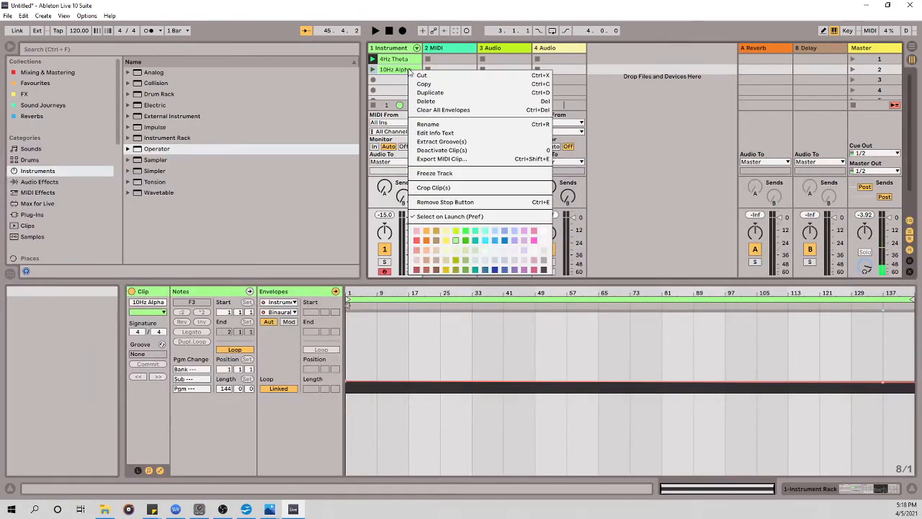
{"action": "left_click", "coordinate": [431, 125]}
{"action": "key", "text": "End"}
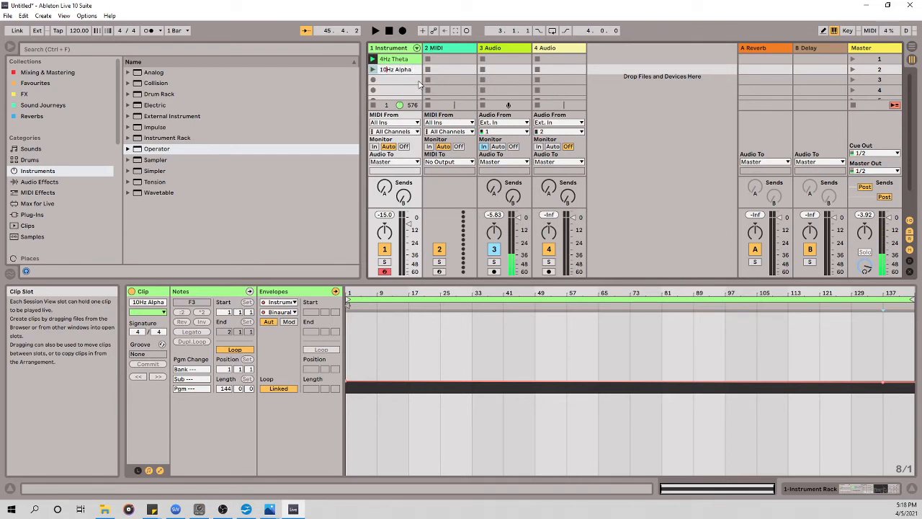
{"action": "key", "text": "BackSpace"}
{"action": "type", "text": "5Hz Beta -"}
{"action": "type", "text": "8Hz"}
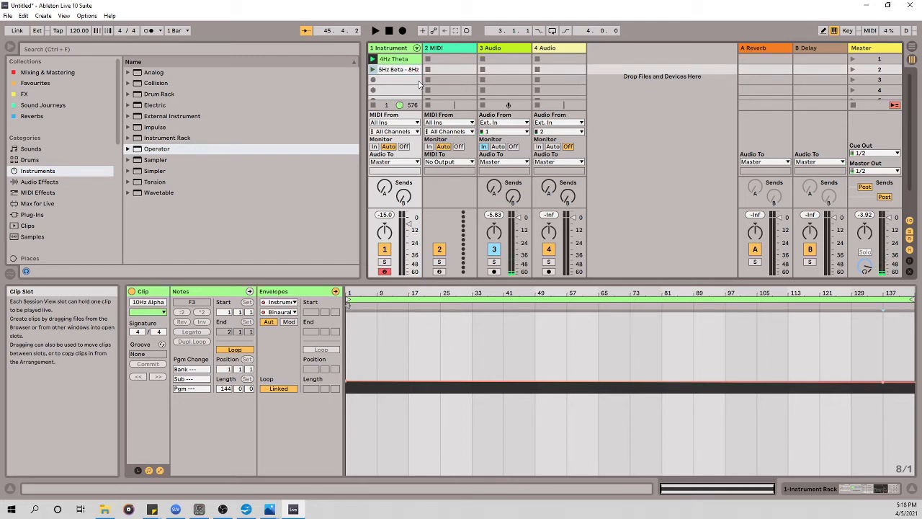
{"action": "type", "text": " Alpha"}
{"action": "key", "text": "Return"}
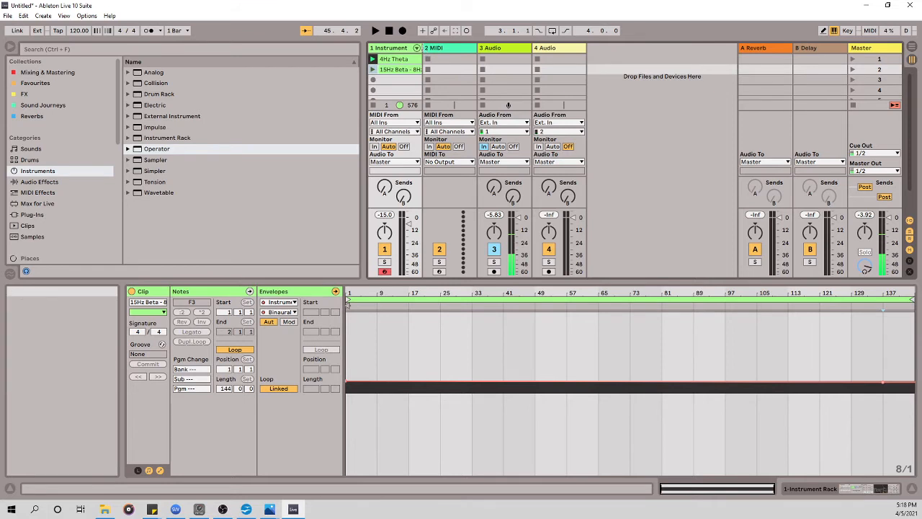
{"action": "left_click_drag", "start_coordinate": [423, 48], "coordinate": [487, 47]}
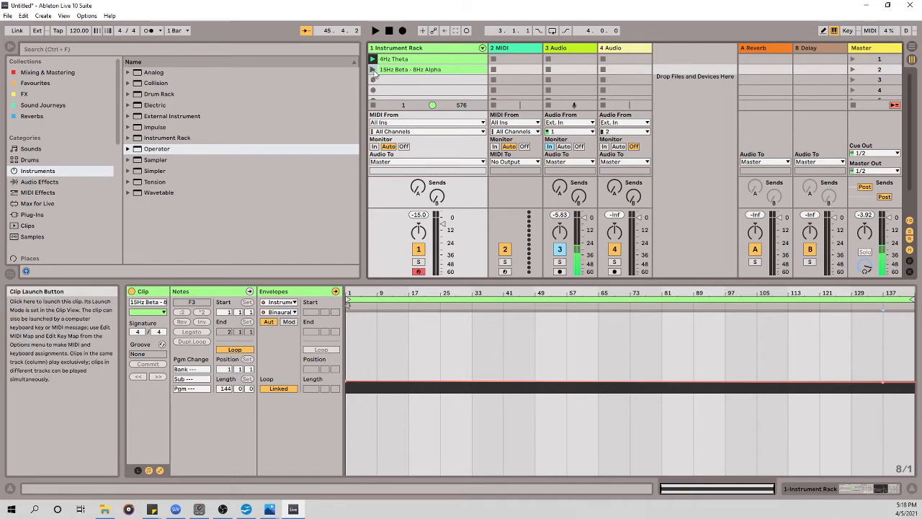
Step: Play the 15Hz Beta - 8Hz Alpha clip, check the rack's Binaural Beat macro and reopen the clip's envelope
{"action": "left_click", "coordinate": [372, 69]}
{"action": "double_click", "coordinate": [419, 49]}
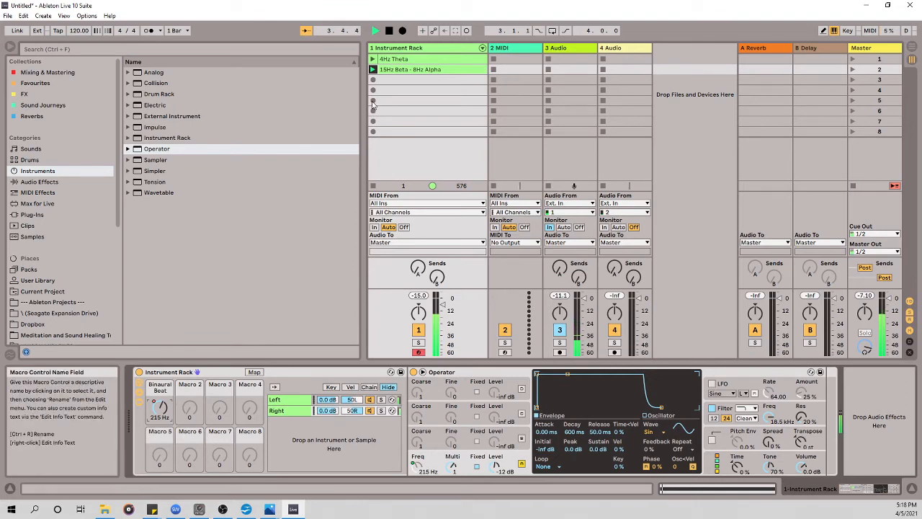
{"action": "double_click", "coordinate": [432, 70]}
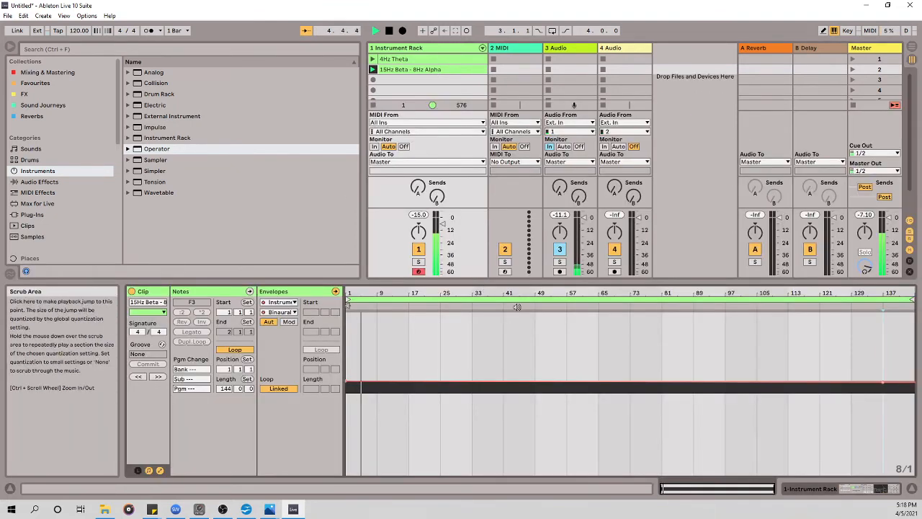
Step: Compare the rack's Binaural Beat macro with the 15Hz Beta - 8Hz Alpha clip's envelope during playback
{"action": "left_click", "coordinate": [427, 48]}
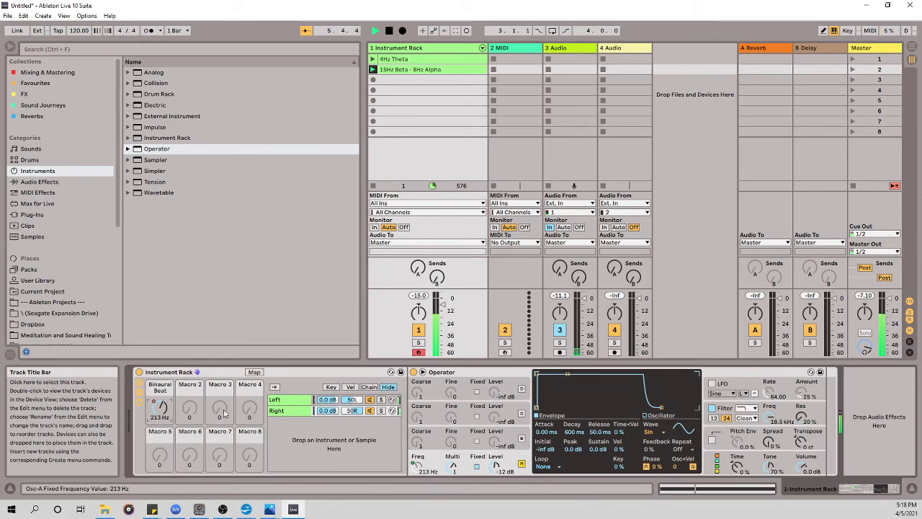
{"action": "double_click", "coordinate": [440, 69]}
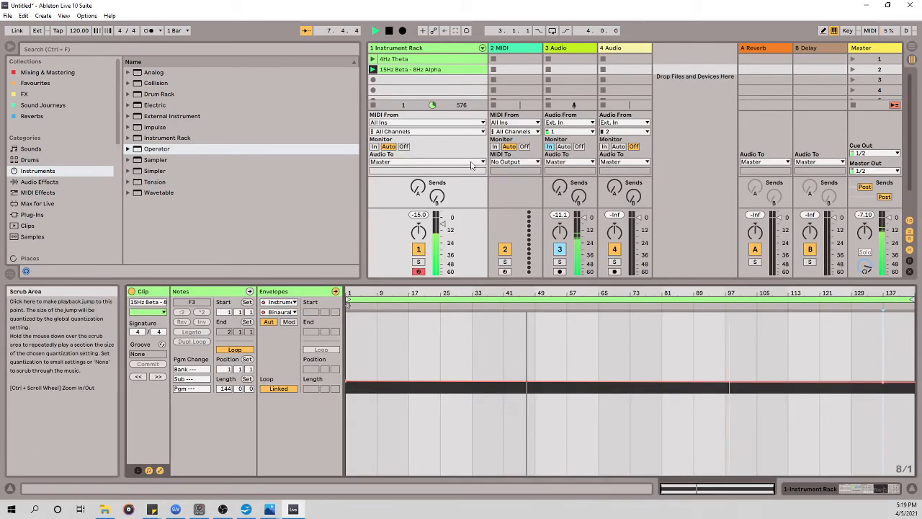
{"action": "left_click", "coordinate": [415, 49]}
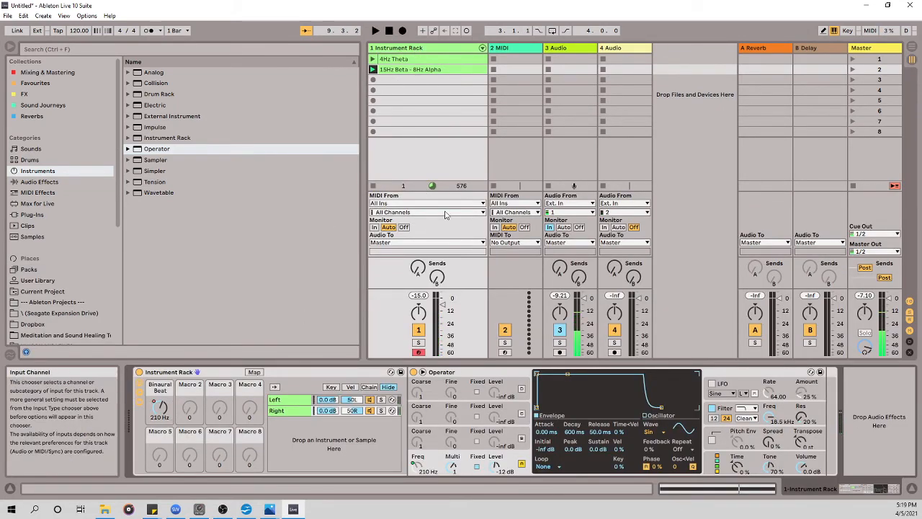
Step: Copy the 15Hz Beta - 8Hz Alpha clip into the Arrangement at bar 1 of the Instrument Rack track and reactivate Arrangement playback
{"action": "right_click", "coordinate": [418, 71]}
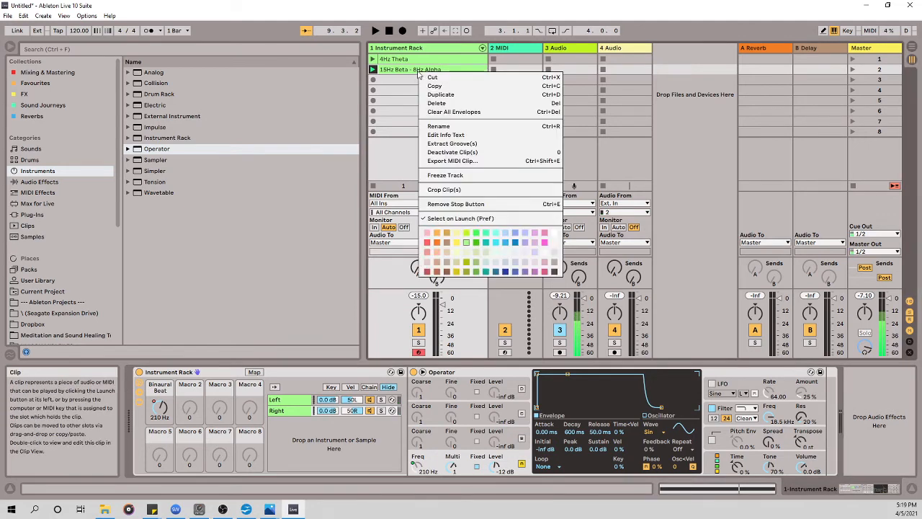
{"action": "left_click", "coordinate": [436, 87]}
{"action": "left_click", "coordinate": [914, 47]}
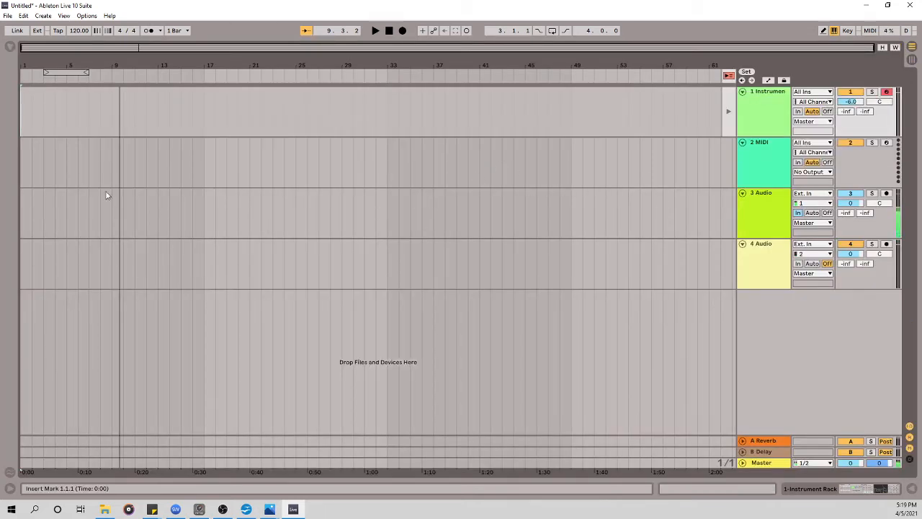
{"action": "key", "text": "Tab"}
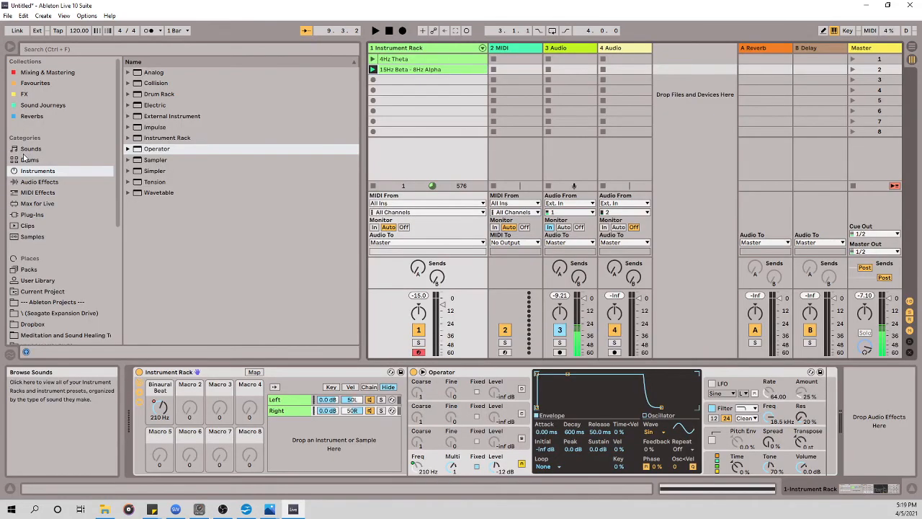
{"action": "key", "text": "Tab"}
{"action": "left_click", "coordinate": [24, 109]}
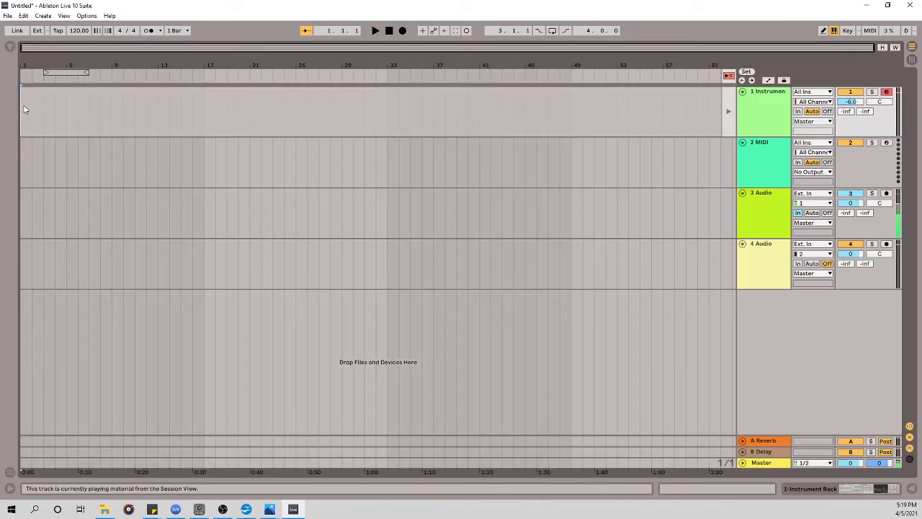
{"action": "key", "text": "ctrl+v"}
{"action": "left_click_drag", "start_coordinate": [199, 62], "coordinate": [199, 25]}
{"action": "left_click", "coordinate": [729, 76]}
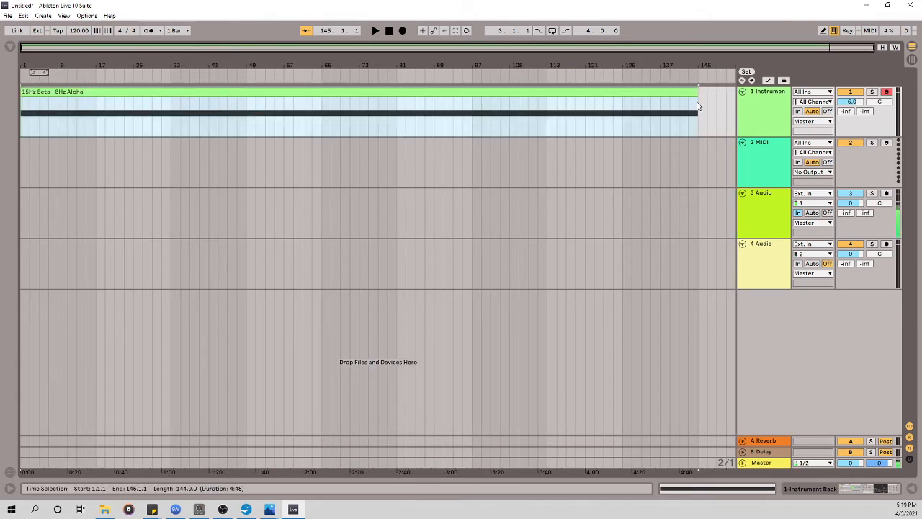
Step: Inspect the Binaural Beat envelope of the pasted Arrangement clip, then close the clip details
{"action": "double_click", "coordinate": [167, 92]}
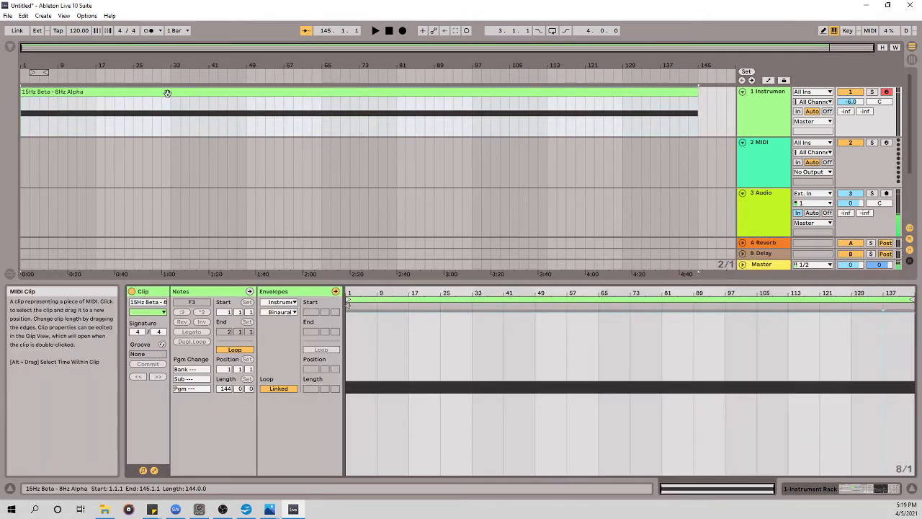
{"action": "left_click", "coordinate": [292, 312]}
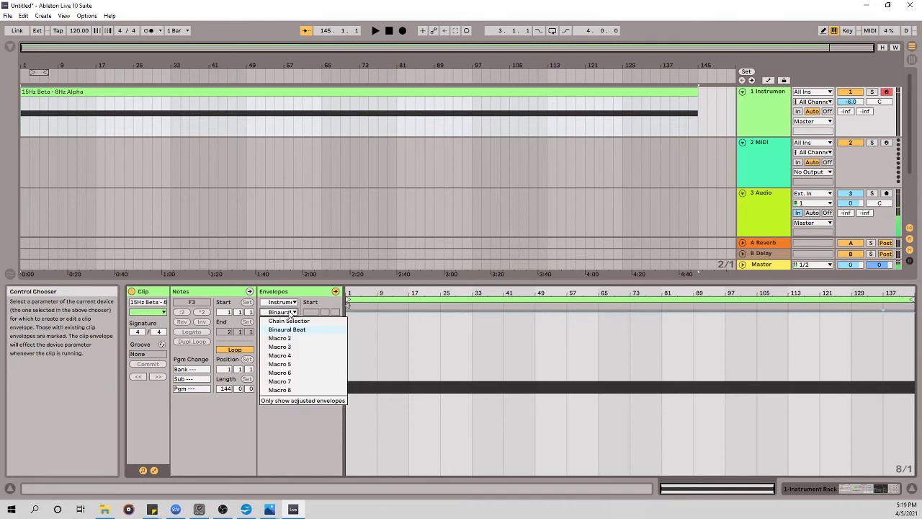
{"action": "left_click", "coordinate": [291, 312]}
{"action": "left_click", "coordinate": [387, 293]}
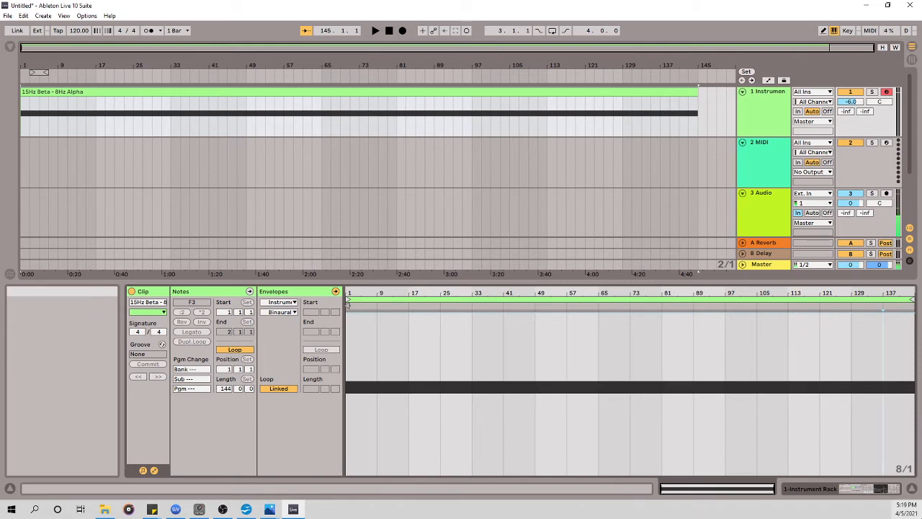
{"action": "left_click", "coordinate": [913, 488]}
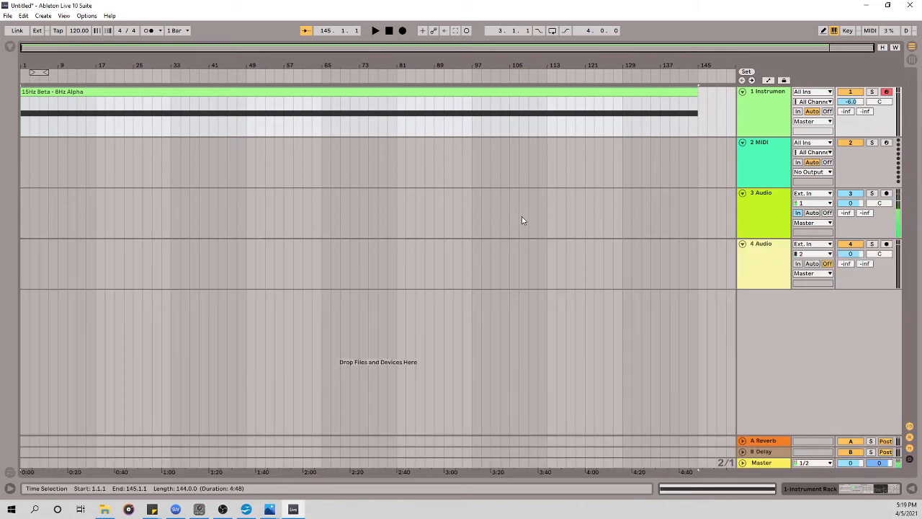
{"action": "left_click", "coordinate": [499, 66]}
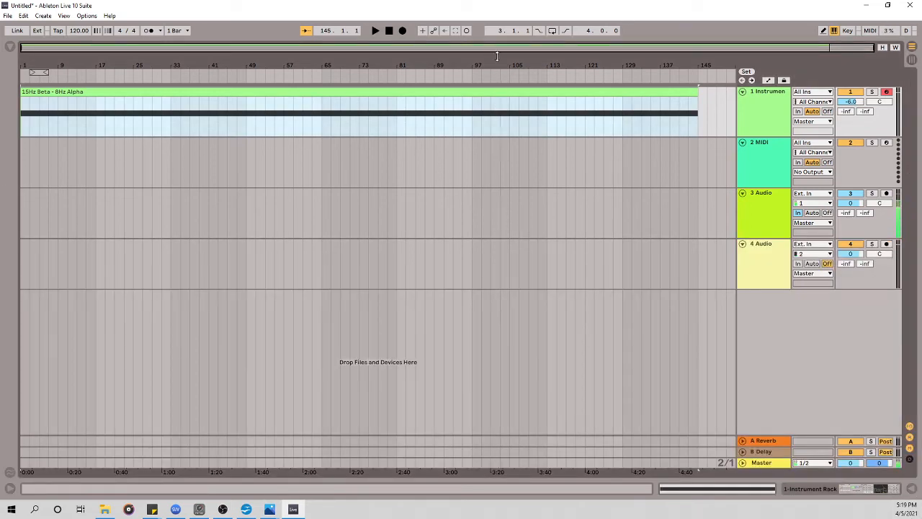
{"action": "left_click", "coordinate": [482, 136]}
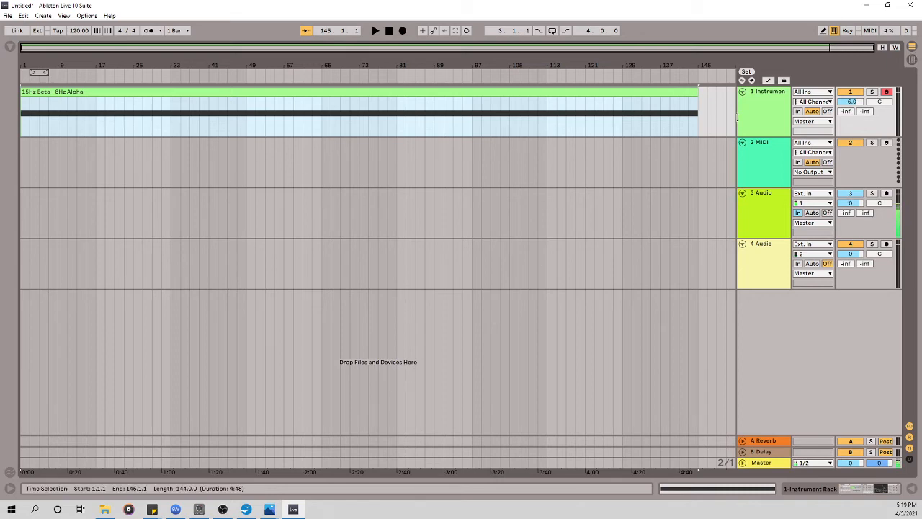
Step: Return to Session View, hide the clip details and browser, and widen the Instrument Rack track
{"action": "left_click", "coordinate": [912, 60]}
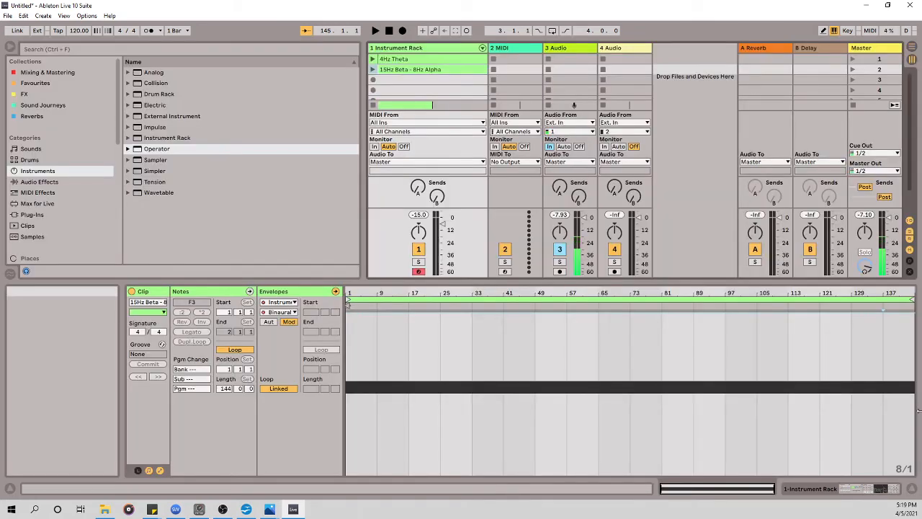
{"action": "left_click", "coordinate": [912, 489]}
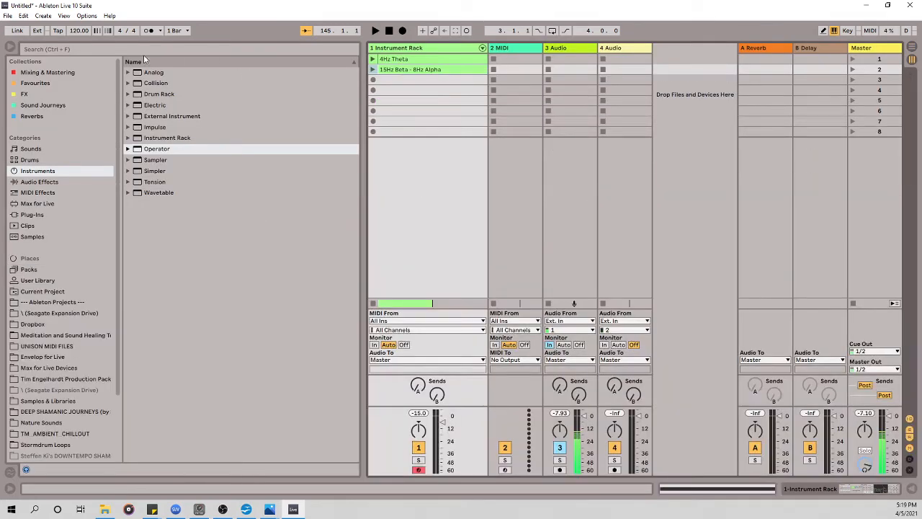
{"action": "left_click", "coordinate": [10, 47]}
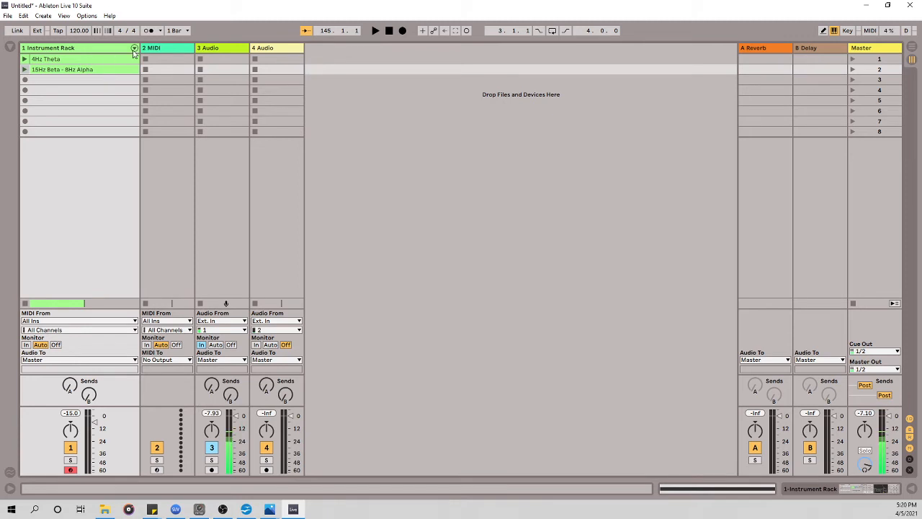
{"action": "left_click_drag", "start_coordinate": [140, 49], "coordinate": [173, 48]}
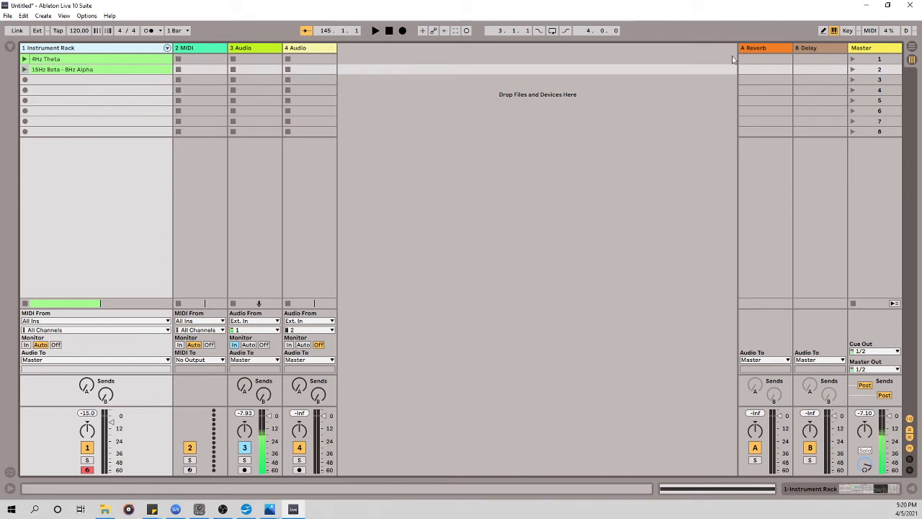
Step: Load the DRONES group from the DEEP SHAMANIC SOUND JOURNEYS template set in the browser's DEEP SHAMANIC JOURNEYS place
{"action": "left_click", "coordinate": [11, 47]}
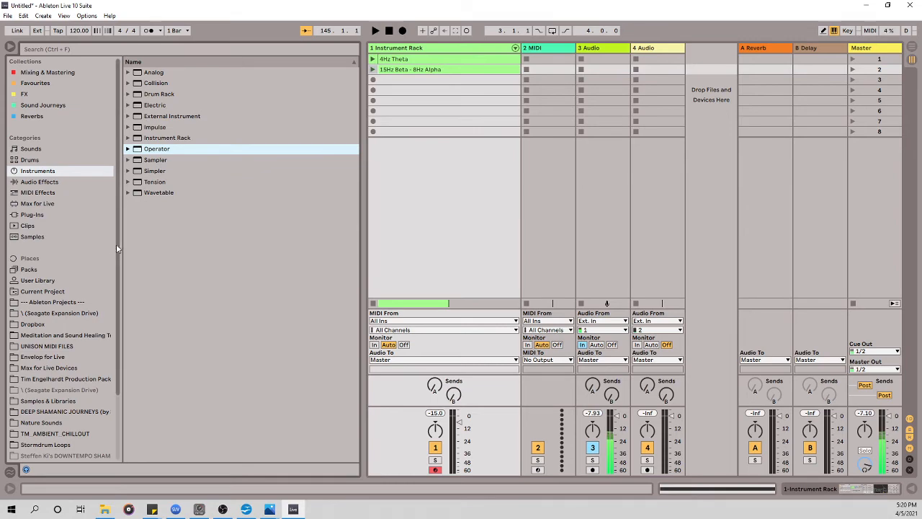
{"action": "left_click_drag", "start_coordinate": [116, 244], "coordinate": [120, 317]}
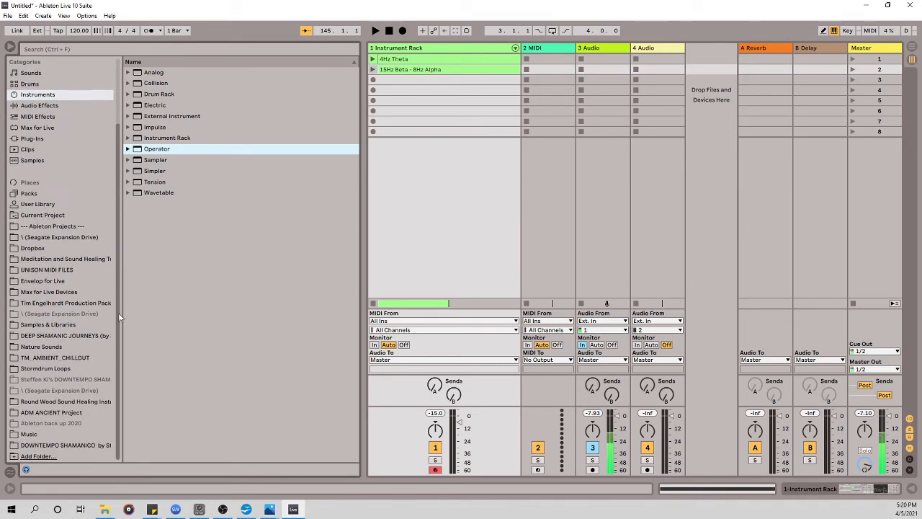
{"action": "left_click", "coordinate": [85, 338]}
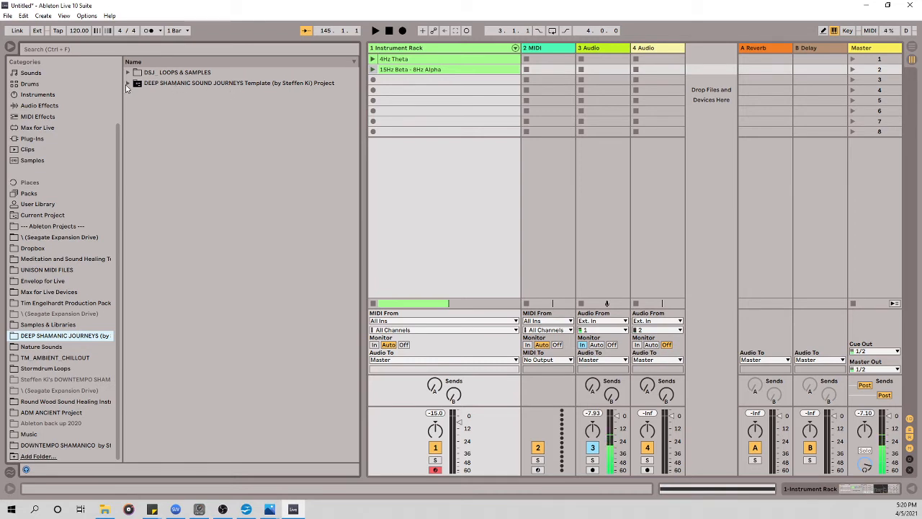
{"action": "left_click", "coordinate": [128, 83]}
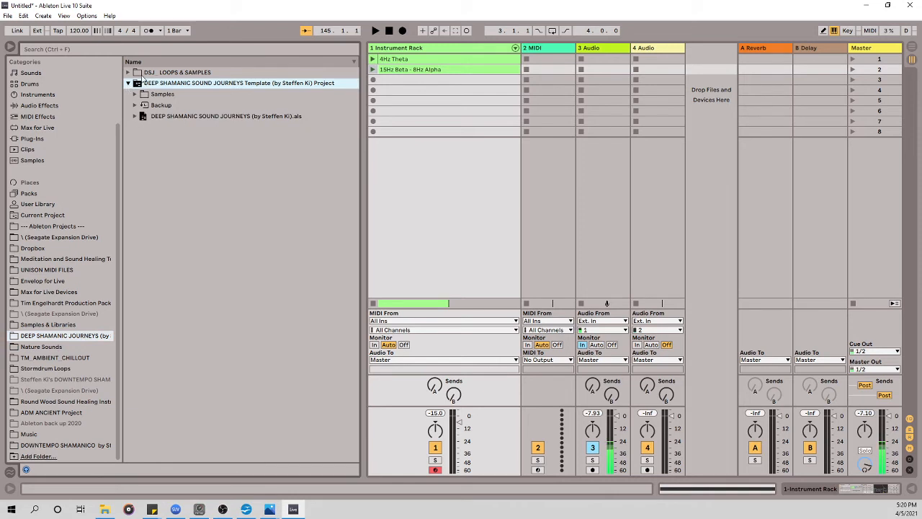
{"action": "left_click", "coordinate": [135, 116]}
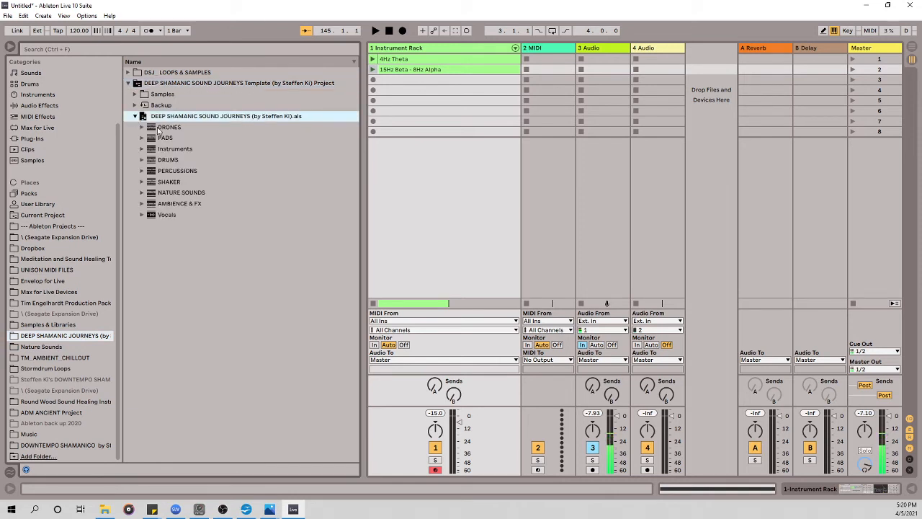
{"action": "left_click", "coordinate": [175, 128]}
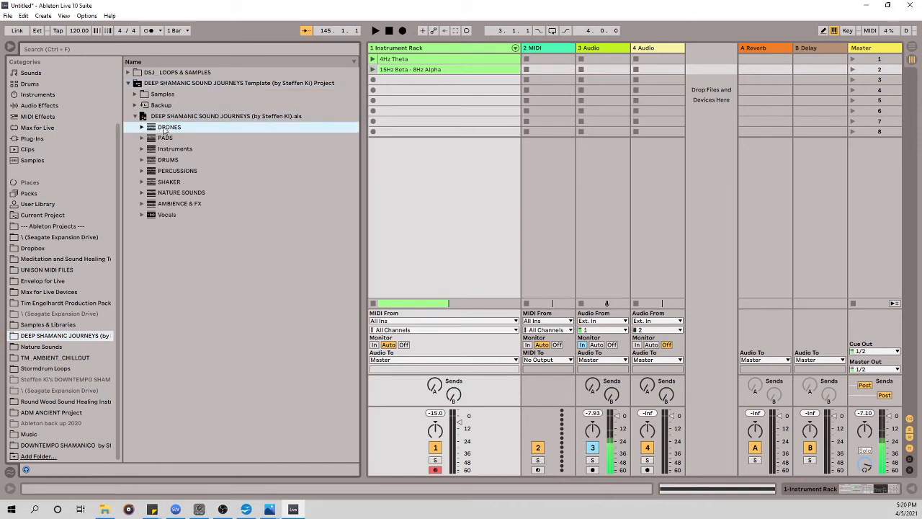
{"action": "double_click", "coordinate": [164, 128]}
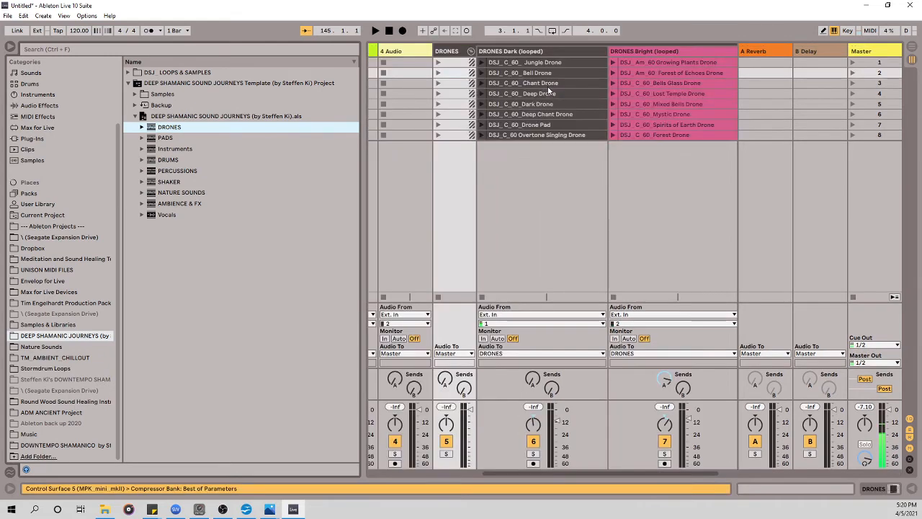
Step: Check the Dark Drone clip's sample properties and set the project tempo to 60 BPM
{"action": "left_click", "coordinate": [10, 47]}
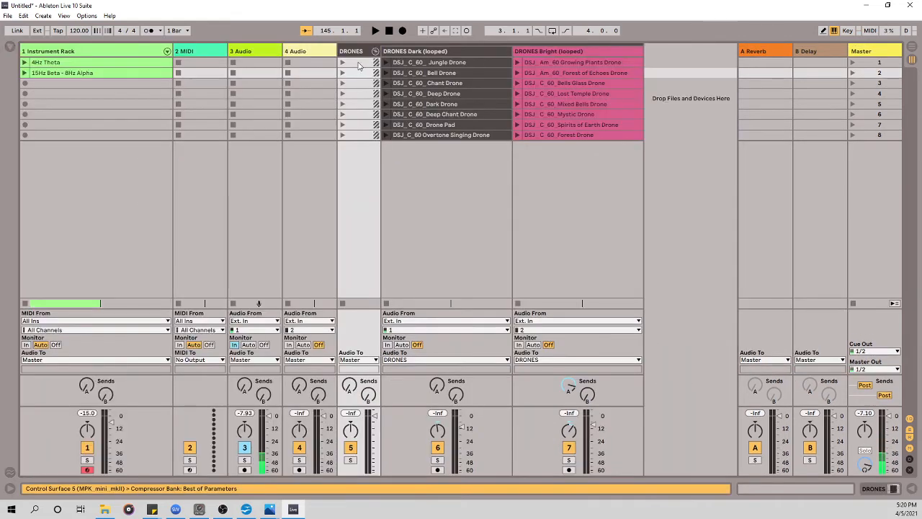
{"action": "double_click", "coordinate": [433, 104]}
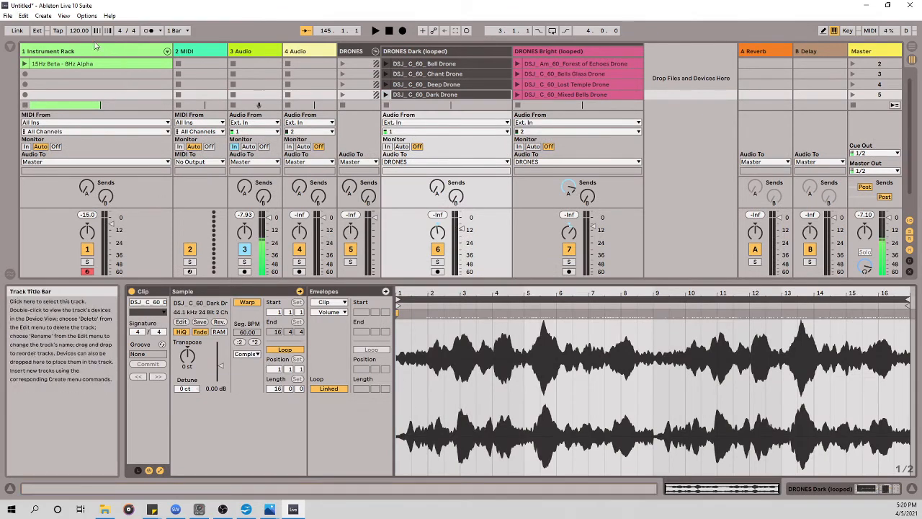
{"action": "mouse_move", "coordinate": [80, 30]}
{"action": "left_mouse_down"}
{"action": "mouse_move", "coordinate": [79, 45]}
{"action": "mouse_move", "coordinate": [80, 31]}
{"action": "left_mouse_up"}
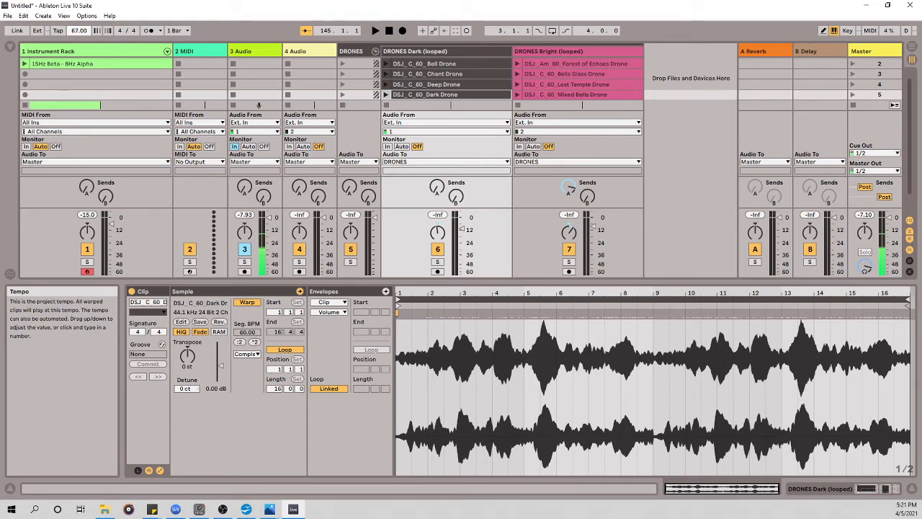
{"action": "left_click_drag", "start_coordinate": [80, 30], "coordinate": [80, 32]}
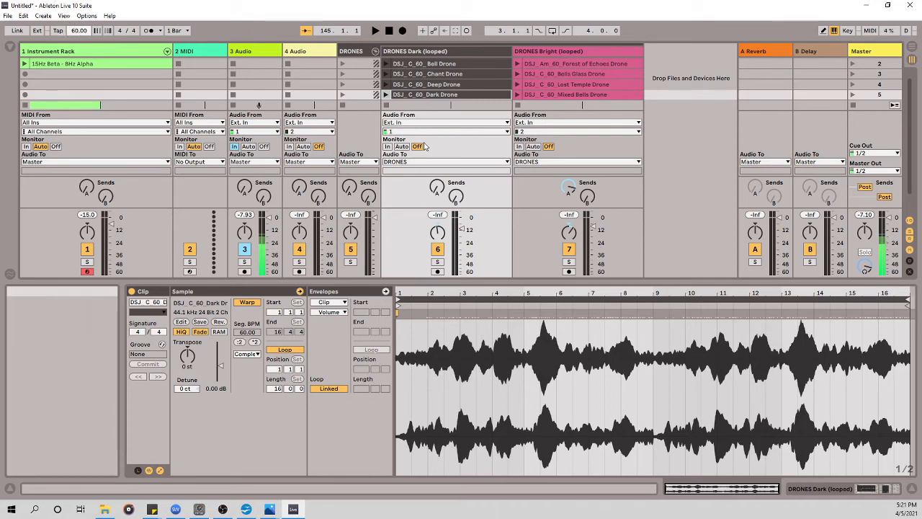
{"action": "left_click", "coordinate": [913, 490]}
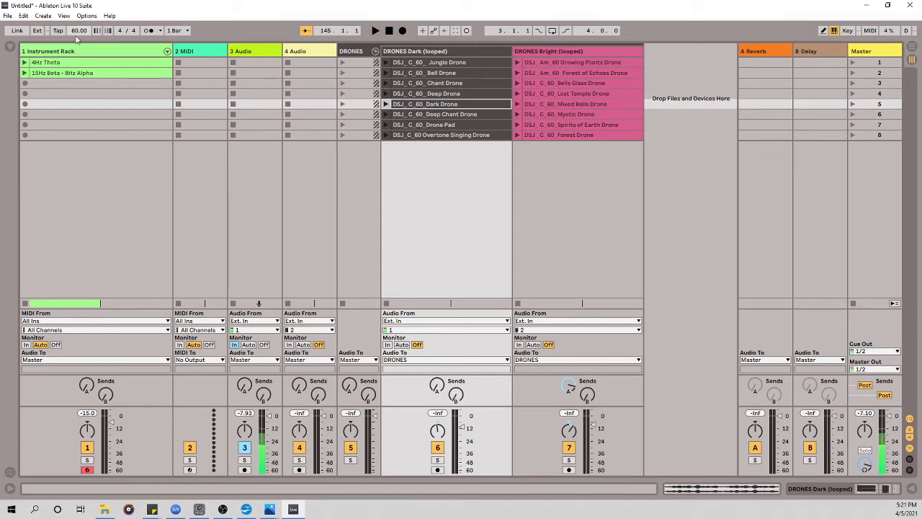
Step: Launch the Mystic Drone, Deep Drone and 15Hz Beta - 8Hz Alpha clips together
{"action": "left_click", "coordinate": [452, 106]}
{"action": "left_click", "coordinate": [517, 115]}
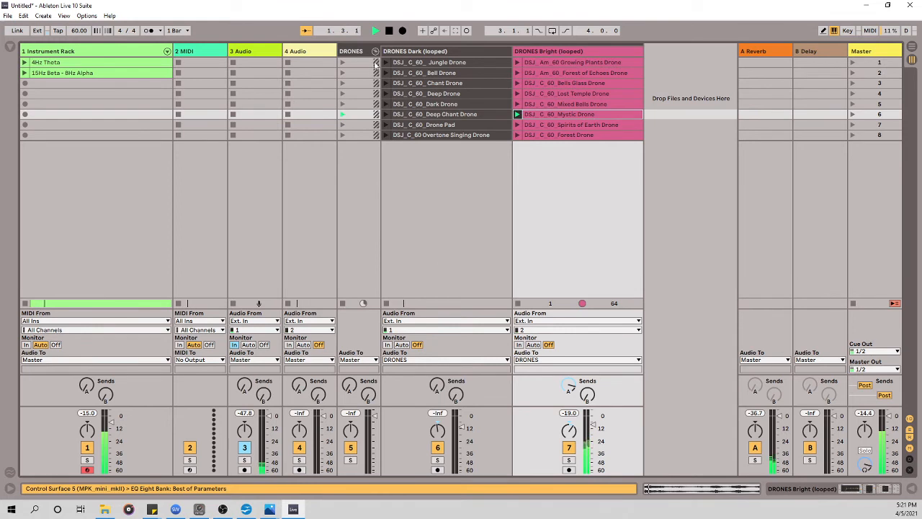
{"action": "left_click", "coordinate": [387, 94]}
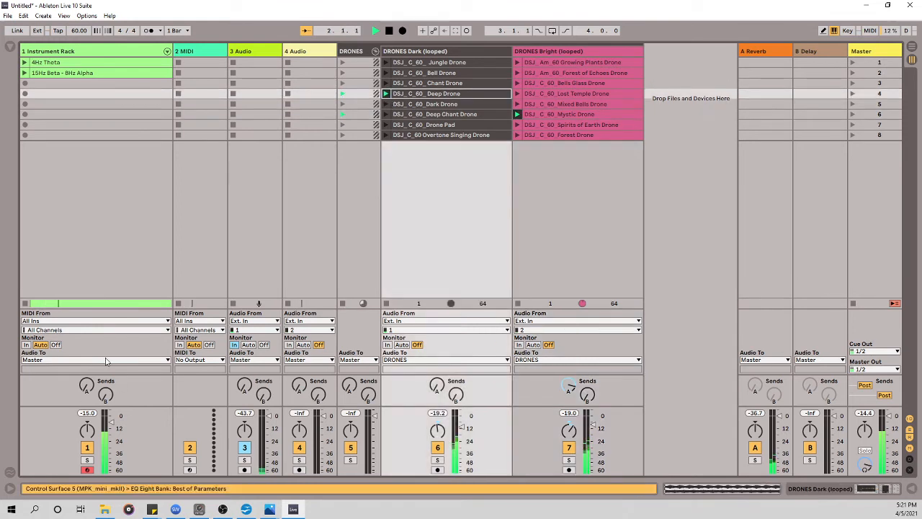
{"action": "left_click", "coordinate": [26, 75]}
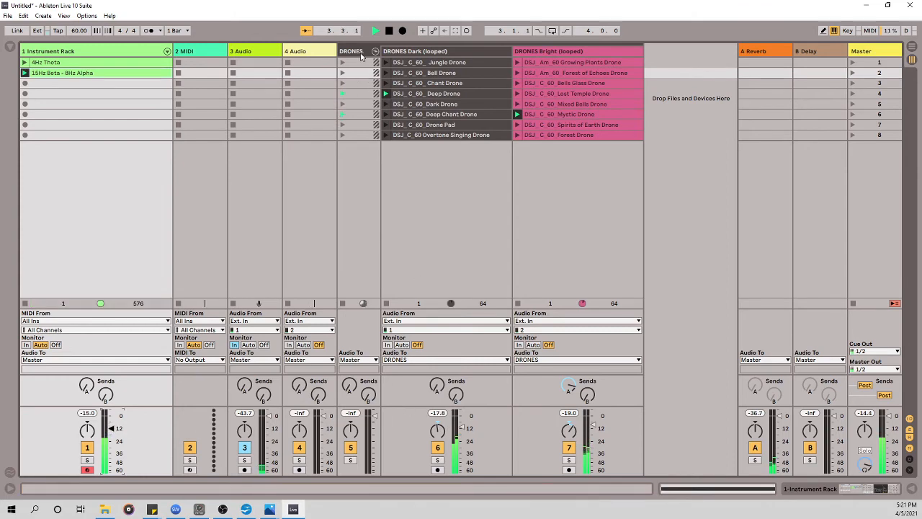
Step: Switch off the Compressor on the DRONES group and hide the device details
{"action": "double_click", "coordinate": [361, 53]}
{"action": "left_click", "coordinate": [140, 373]}
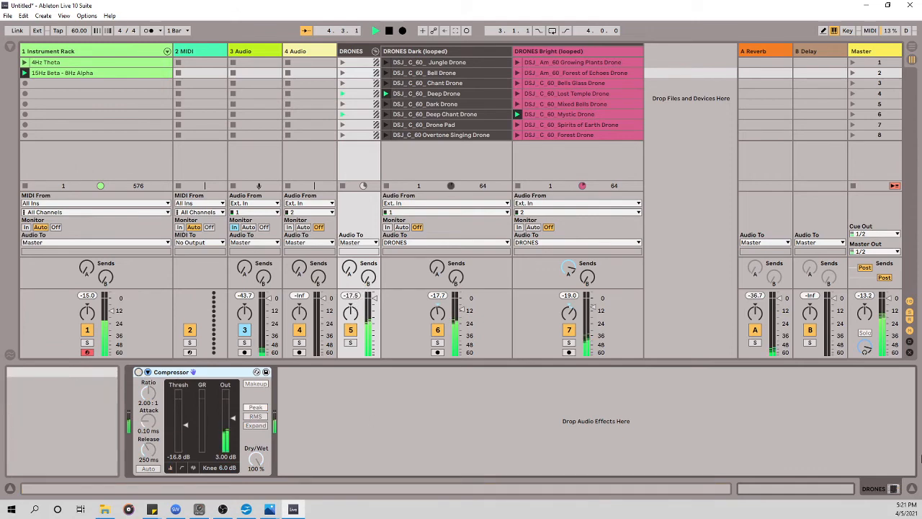
{"action": "left_click", "coordinate": [912, 489]}
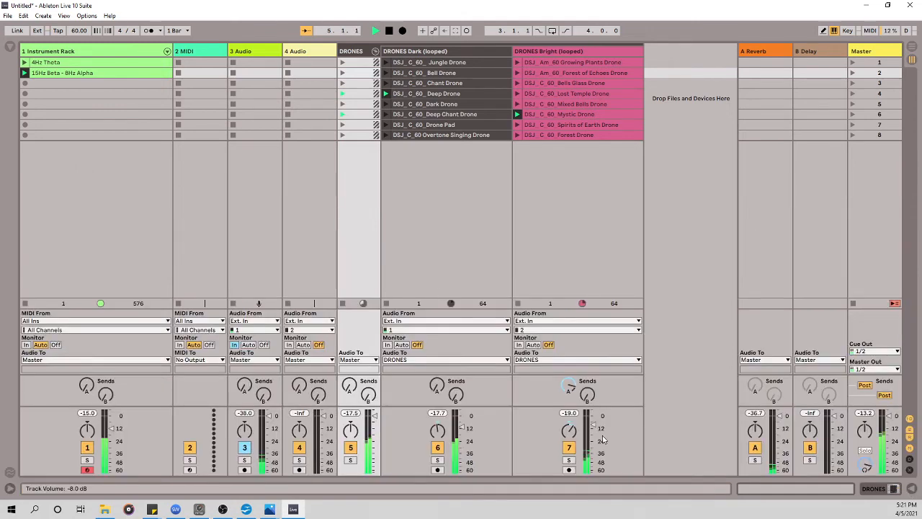
Step: Lower the DRONES Bright track to -12 dB and the Instrument Rack track to -24.3 dB, and enlarge the mixer's volume section
{"action": "left_click_drag", "start_coordinate": [598, 416], "coordinate": [597, 428]}
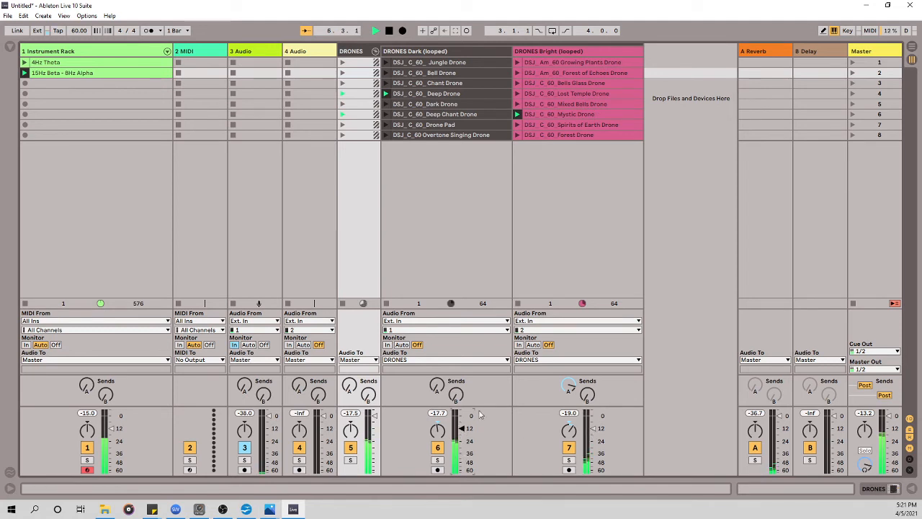
{"action": "left_click_drag", "start_coordinate": [116, 417], "coordinate": [112, 438]}
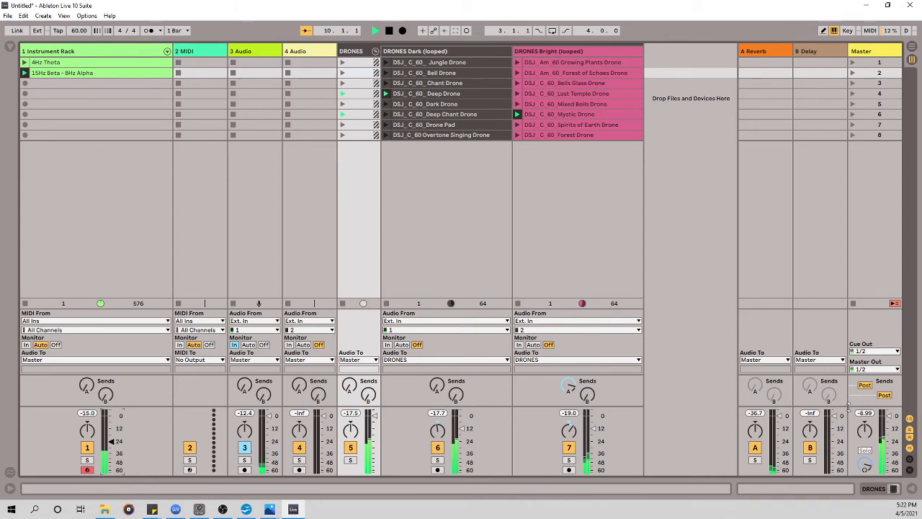
{"action": "left_click_drag", "start_coordinate": [849, 407], "coordinate": [849, 334]}
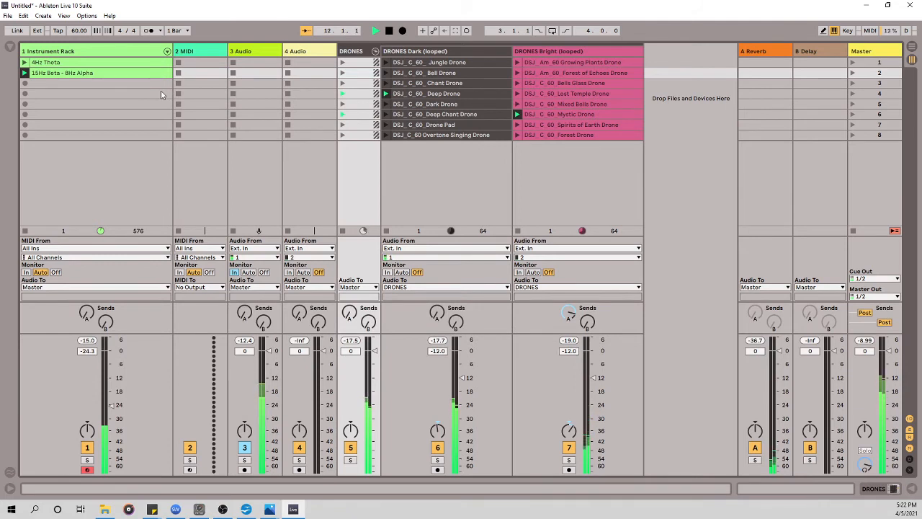
Step: Load the AMBIENCE & FX and NATURE SOUNDS groups from the DEEP SHAMANIC SOUND JOURNEYS template set and hide the browser
{"action": "left_click", "coordinate": [10, 47]}
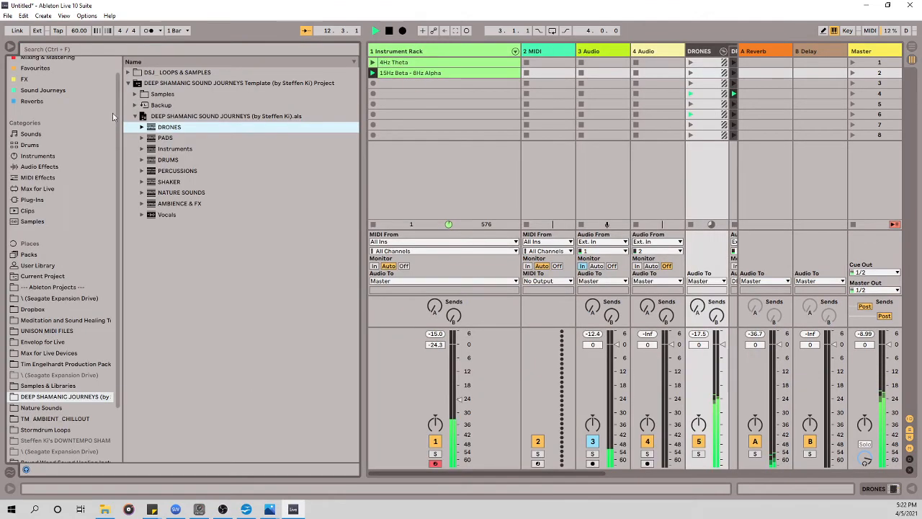
{"action": "left_click", "coordinate": [186, 203]}
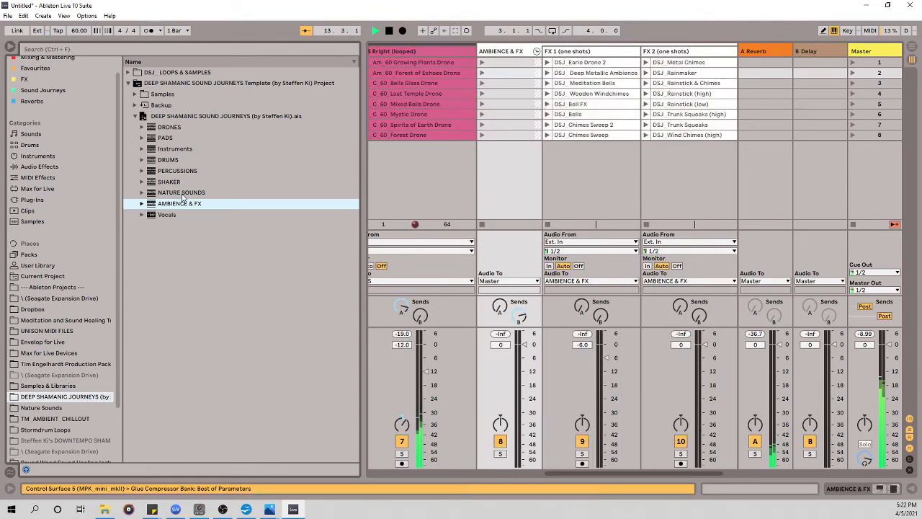
{"action": "left_click", "coordinate": [181, 192]}
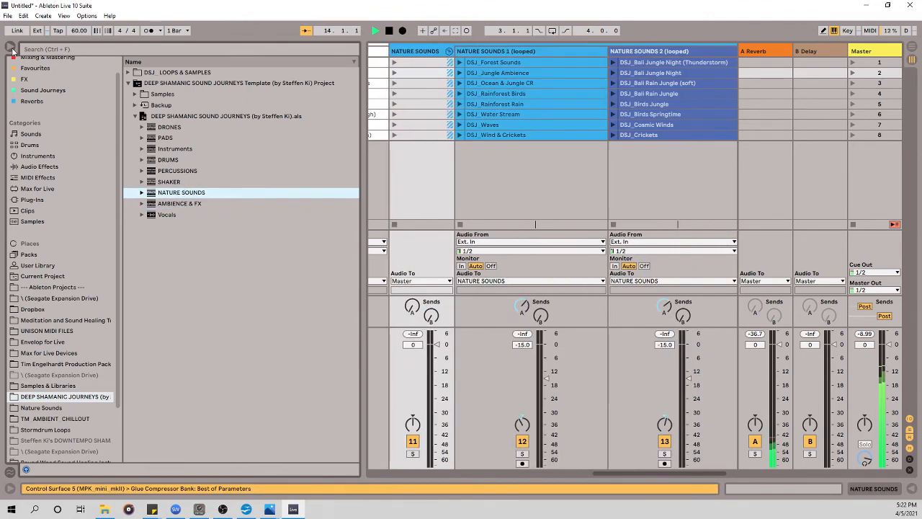
{"action": "left_click", "coordinate": [11, 47]}
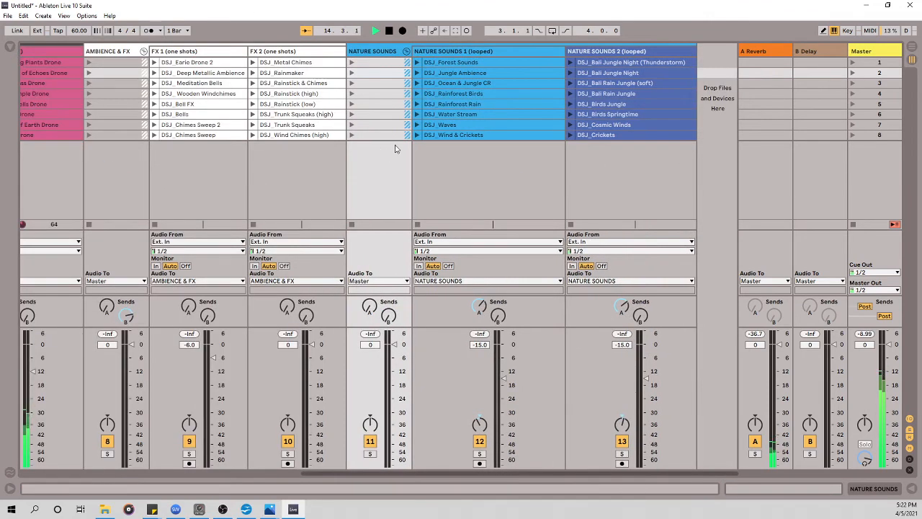
Step: Launch Forest Sounds on NATURE SOUNDS 1, duplicate that track, and launch Water Stream on the copy
{"action": "left_click", "coordinate": [416, 63]}
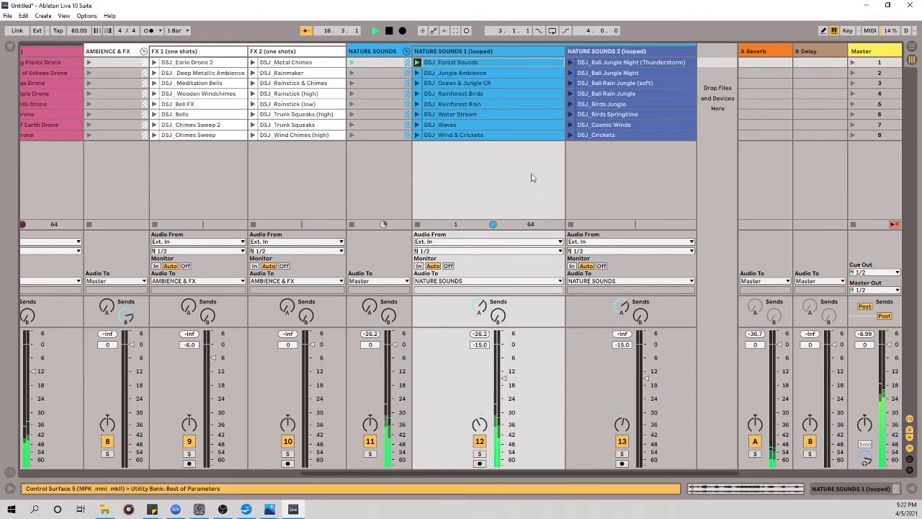
{"action": "right_click", "coordinate": [534, 55]}
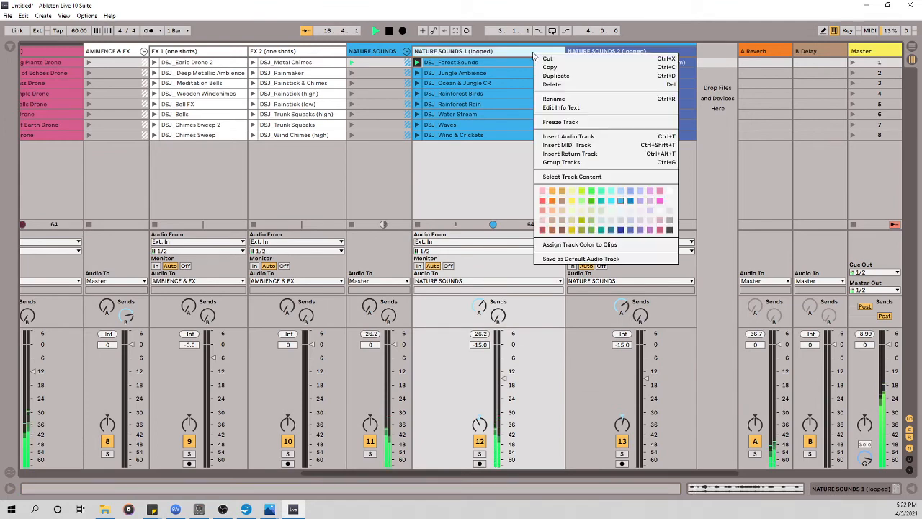
{"action": "left_click", "coordinate": [572, 76]}
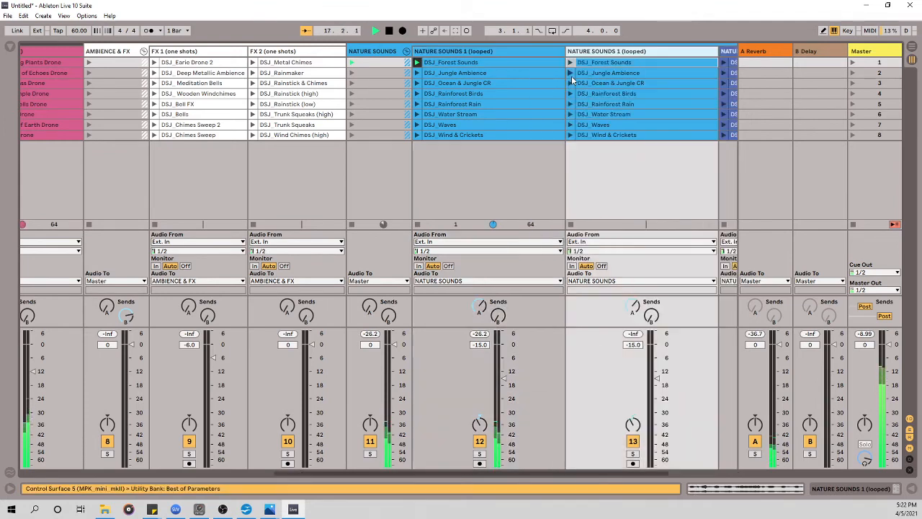
{"action": "left_click", "coordinate": [570, 115]}
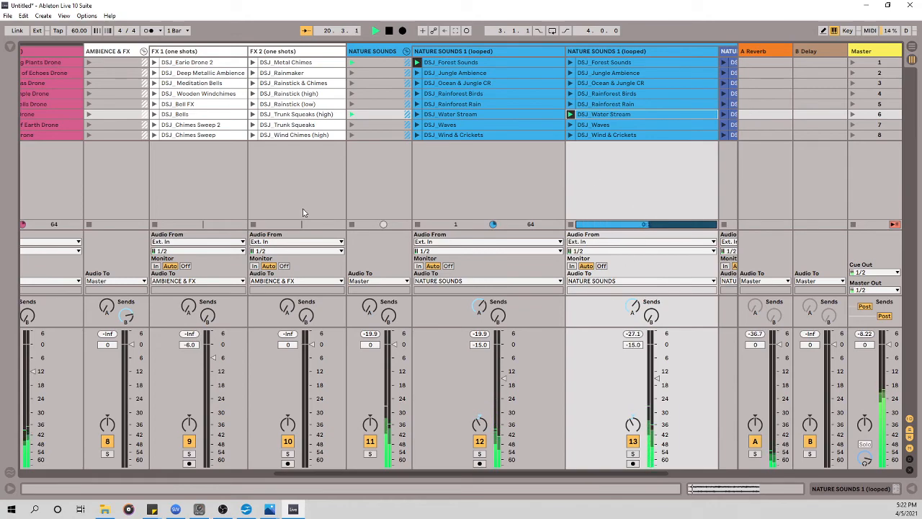
Step: Launch the Deep Metallic Ambience clip and lower the FX 1 track to -12 dB
{"action": "left_click_drag", "start_coordinate": [409, 474], "coordinate": [301, 474]}
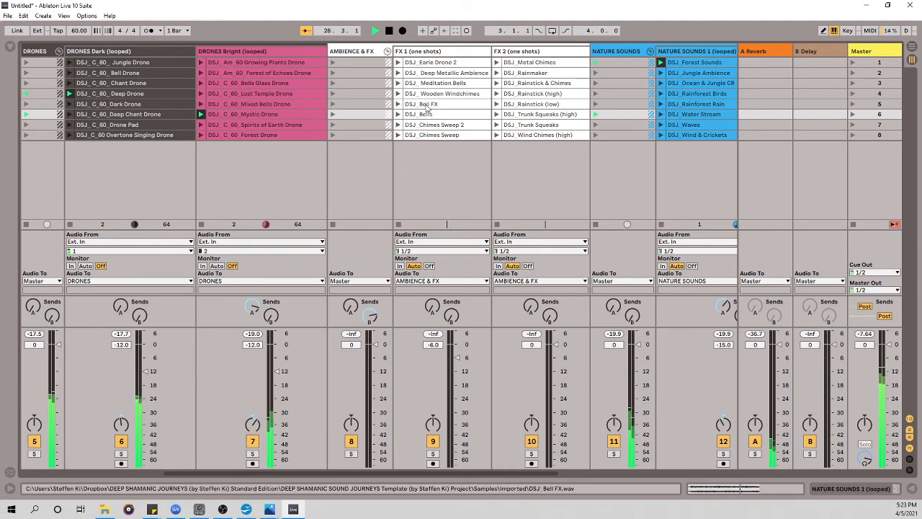
{"action": "left_click", "coordinate": [400, 73]}
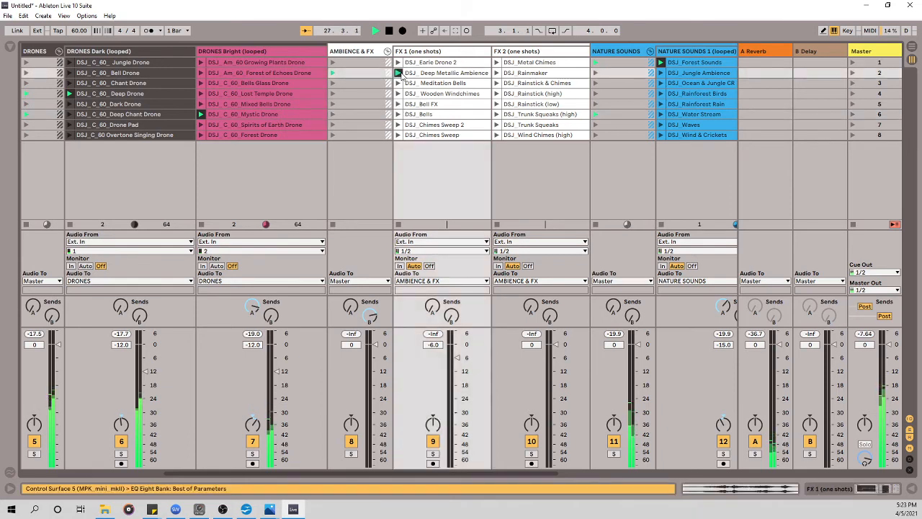
{"action": "left_click_drag", "start_coordinate": [462, 371], "coordinate": [461, 385]}
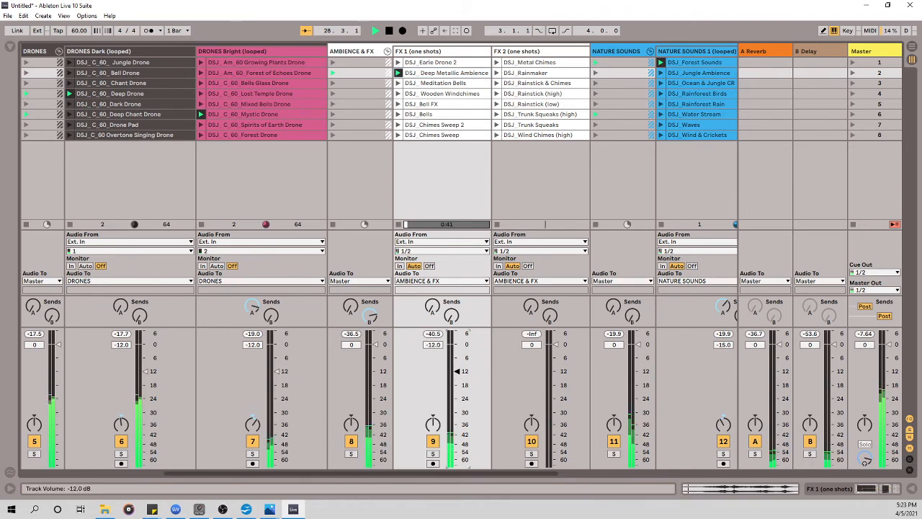
Step: Launch the Rainmaker clip with the FX 2 track lowered to -24 dB, and launch Chimes Sweep 2 on FX 1
{"action": "left_click", "coordinate": [496, 73]}
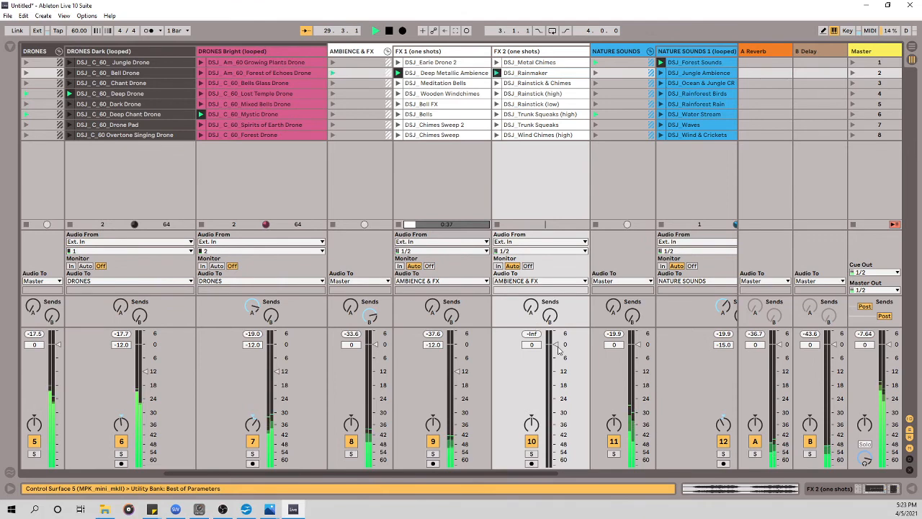
{"action": "left_click_drag", "start_coordinate": [559, 348], "coordinate": [555, 384]}
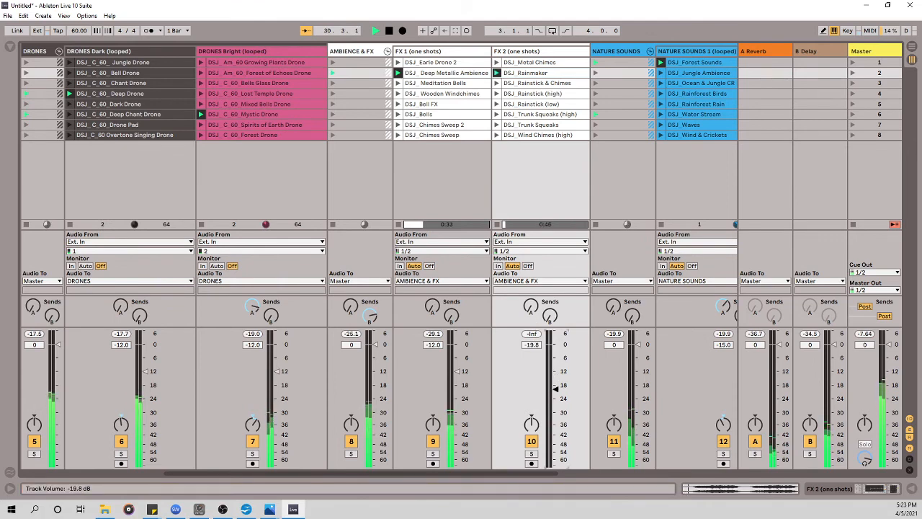
{"action": "left_click_drag", "start_coordinate": [555, 397], "coordinate": [555, 398]}
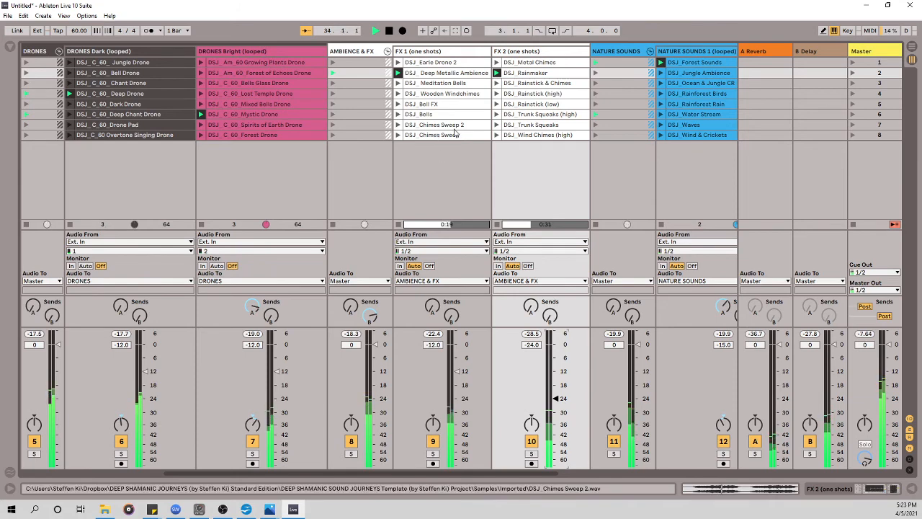
{"action": "left_click", "coordinate": [398, 124]}
{"action": "left_click", "coordinate": [425, 200]}
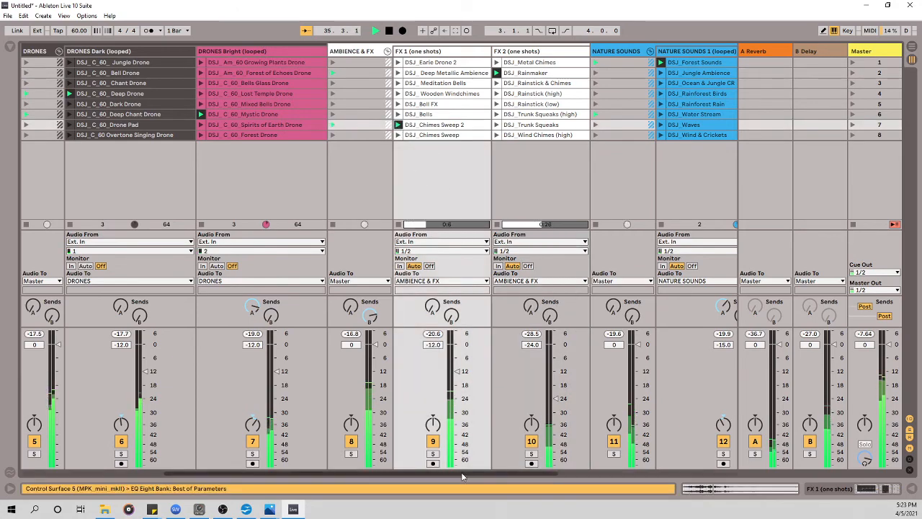
Step: Check the playing 15Hz Beta - 8Hz Alpha clip's notes and envelope in its clip details, and hide them again
{"action": "left_click_drag", "start_coordinate": [462, 472], "coordinate": [261, 472]}
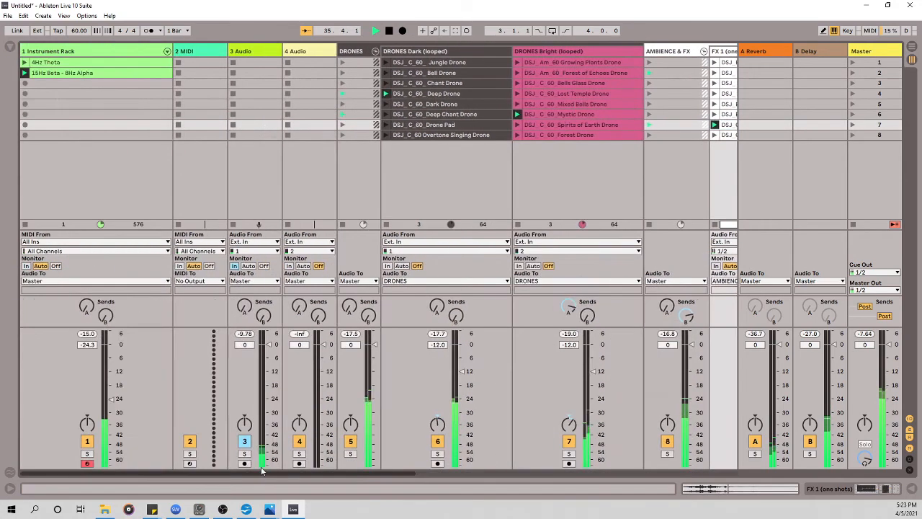
{"action": "double_click", "coordinate": [115, 75]}
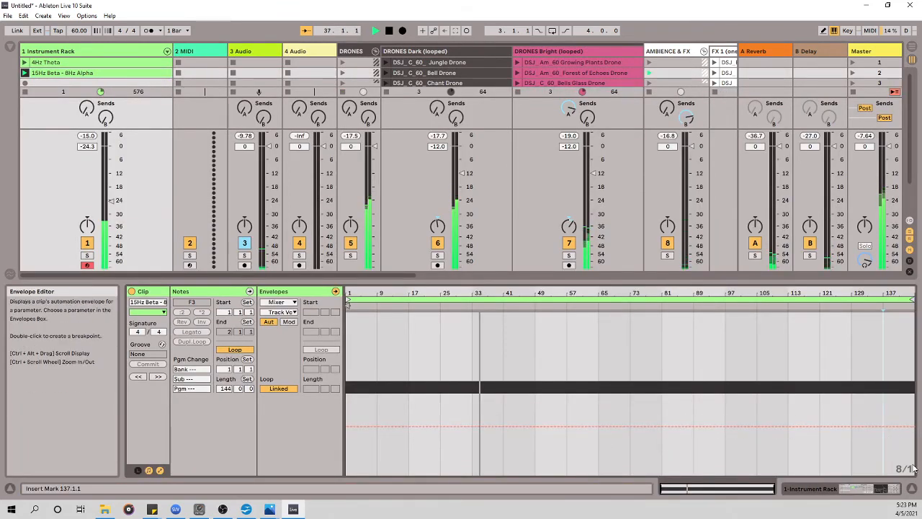
{"action": "left_click", "coordinate": [912, 489]}
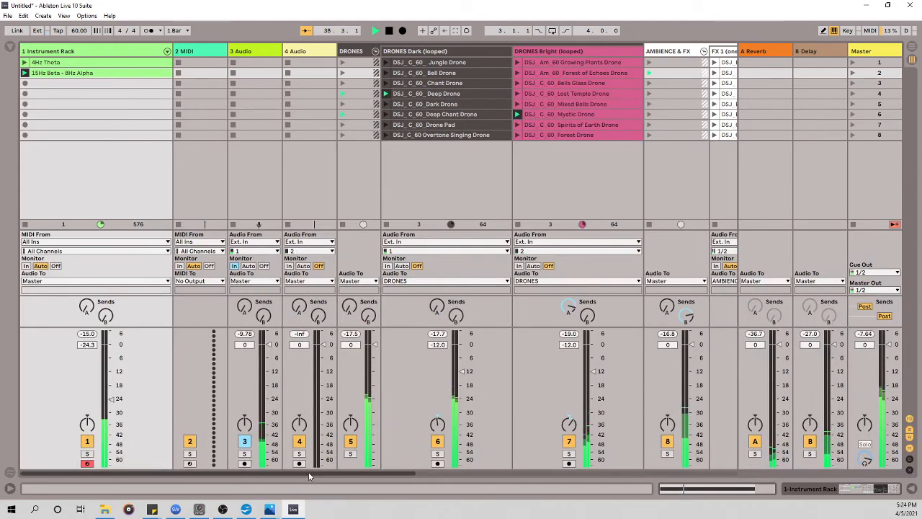
{"action": "left_click_drag", "start_coordinate": [309, 475], "coordinate": [274, 447]}
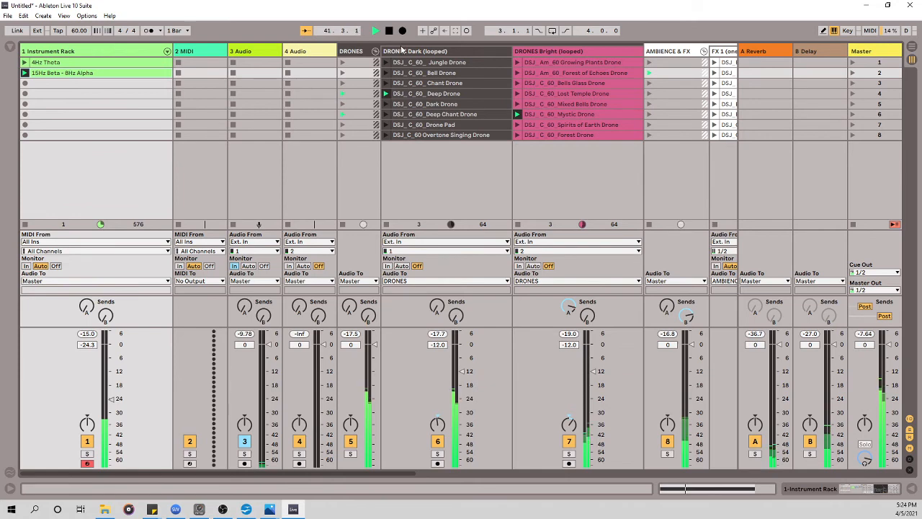
Step: Load the Instruments group from the DEEP SHAMANIC SOUND JOURNEYS template set and hide the browser
{"action": "left_click", "coordinate": [11, 47]}
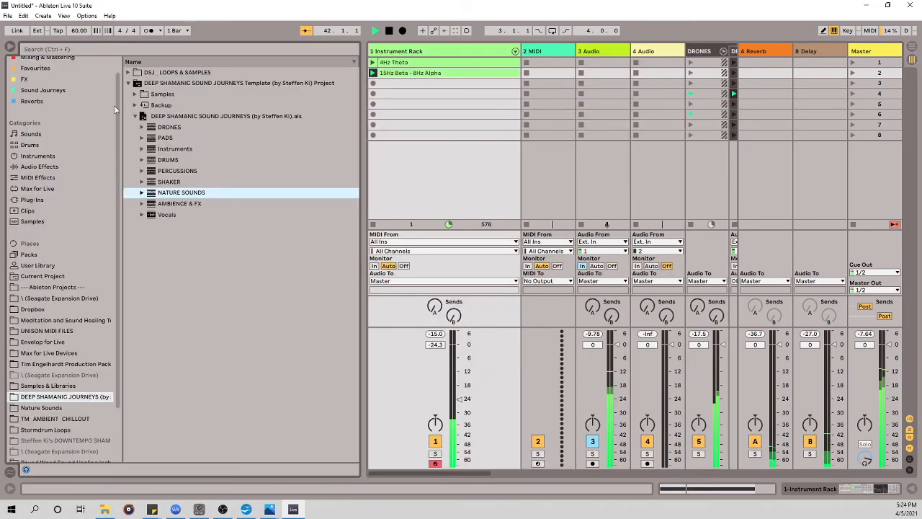
{"action": "left_click", "coordinate": [165, 150]}
{"action": "double_click", "coordinate": [165, 150]}
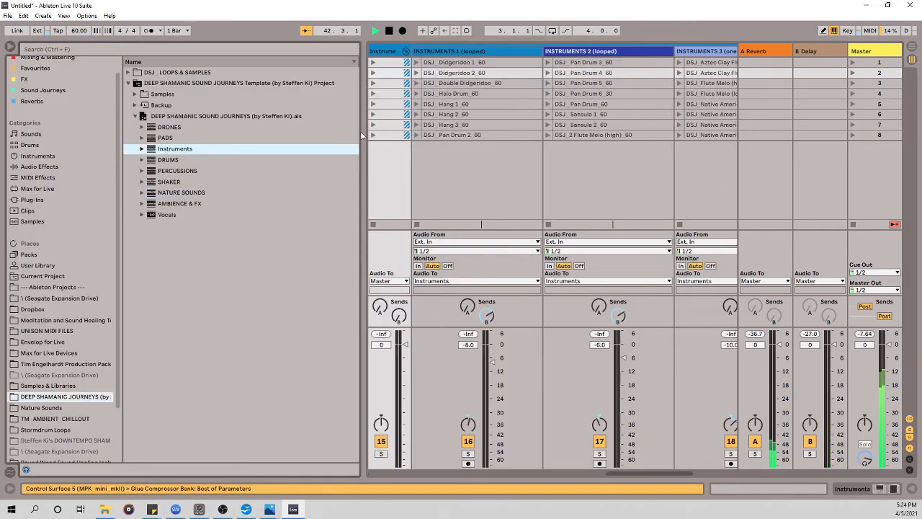
{"action": "left_click", "coordinate": [11, 48]}
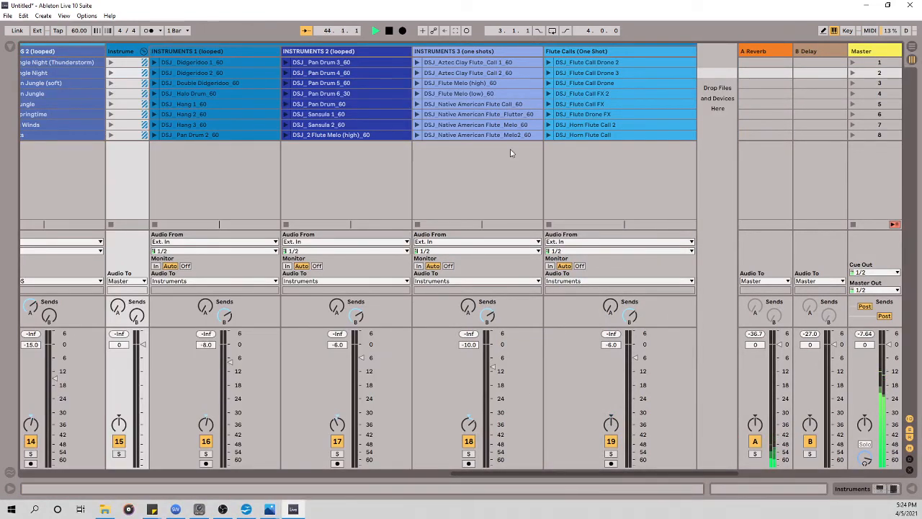
Step: Launch Native American Flute Call_60 with INSTRUMENTS 3 at -18 dB, and Pan Drum 2_60 with INSTRUMENTS 1 at -16 dB
{"action": "left_click", "coordinate": [416, 104]}
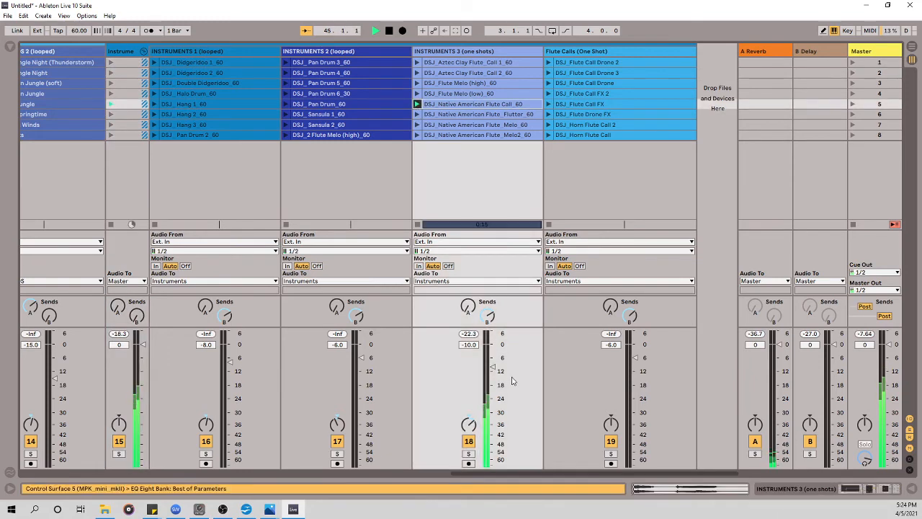
{"action": "left_click_drag", "start_coordinate": [492, 369], "coordinate": [493, 385]}
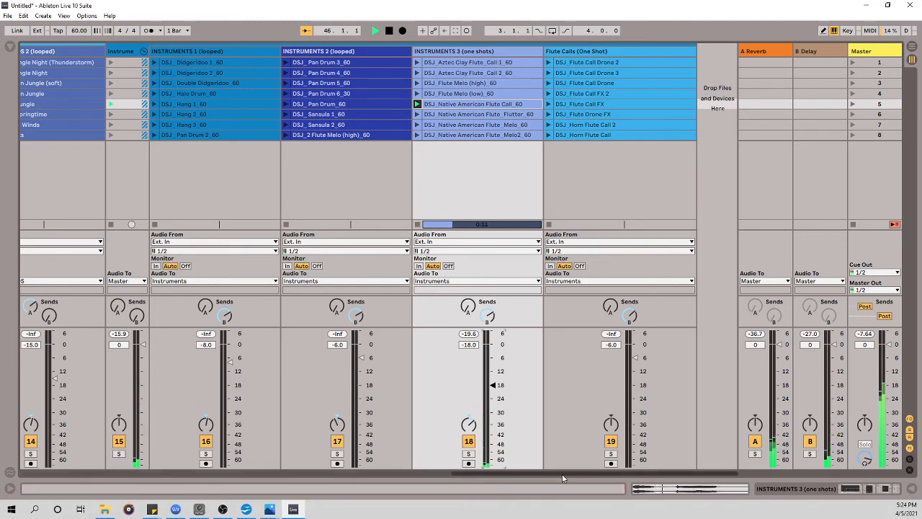
{"action": "mouse_move", "coordinate": [562, 474]}
{"action": "left_mouse_down"}
{"action": "mouse_move", "coordinate": [551, 474]}
{"action": "mouse_move", "coordinate": [561, 474]}
{"action": "left_mouse_up"}
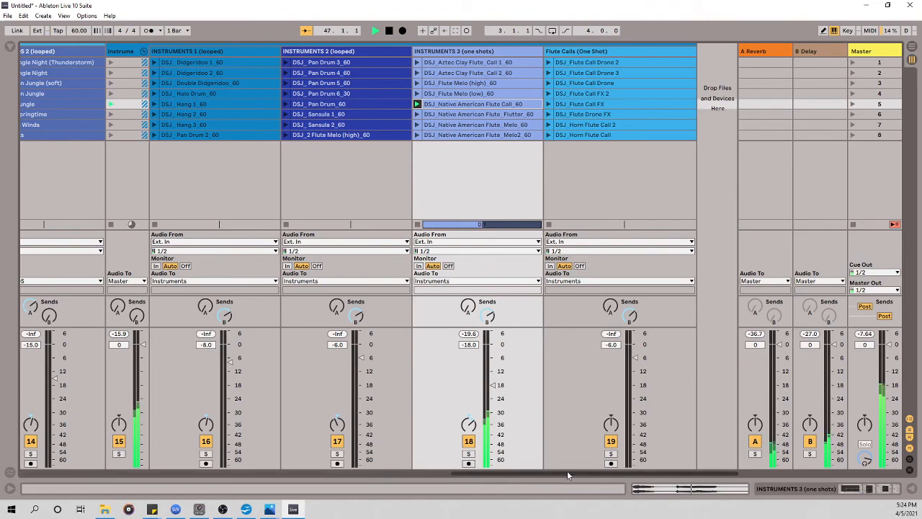
{"action": "left_click_drag", "start_coordinate": [567, 473], "coordinate": [490, 472]}
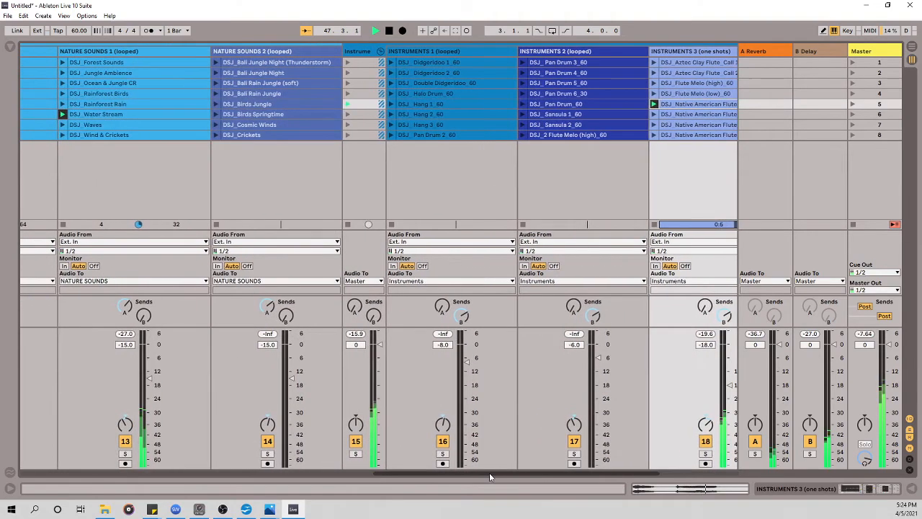
{"action": "left_click", "coordinate": [393, 139]}
{"action": "mouse_move", "coordinate": [469, 364]}
{"action": "left_mouse_down"}
{"action": "mouse_move", "coordinate": [467, 398]}
{"action": "mouse_move", "coordinate": [468, 383]}
{"action": "left_mouse_up"}
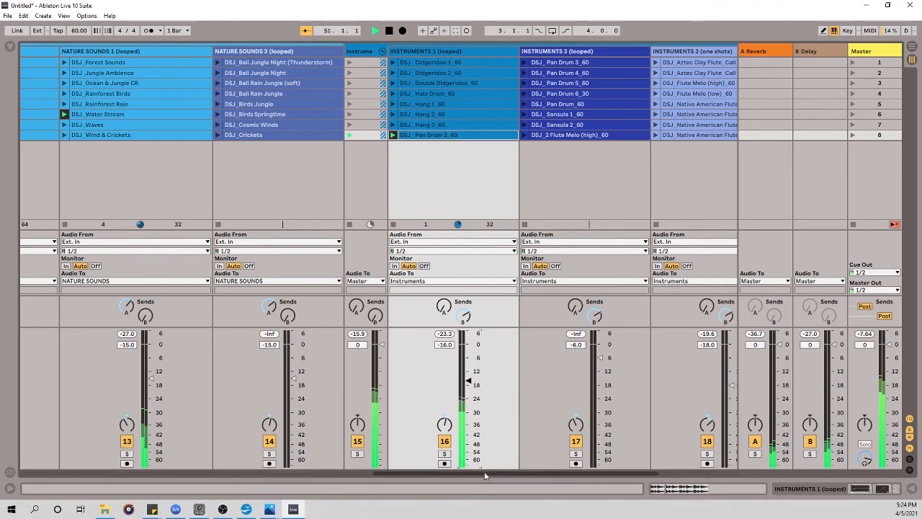
Step: Stop playback and show the Instrument Rack track's devices with the Binaural Beat macro and the Left and Right chains
{"action": "left_click_drag", "start_coordinate": [485, 474], "coordinate": [124, 465]}
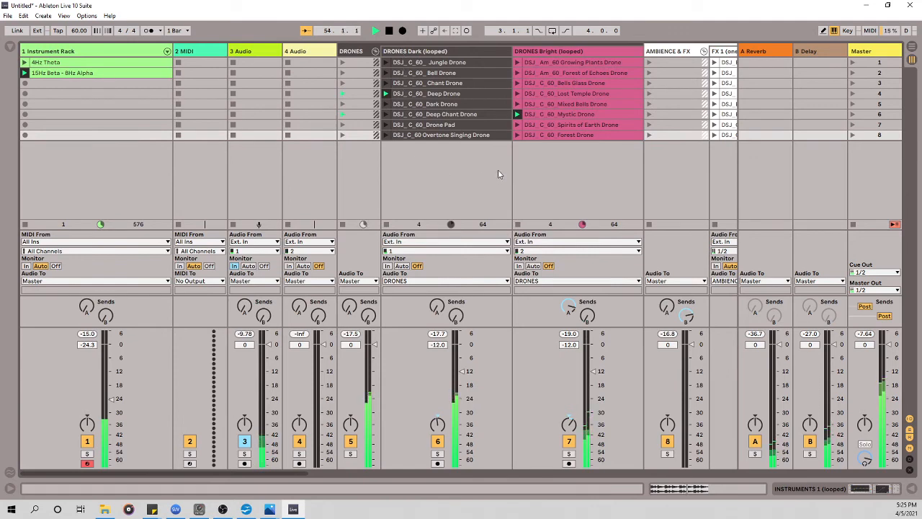
{"action": "left_click", "coordinate": [389, 31]}
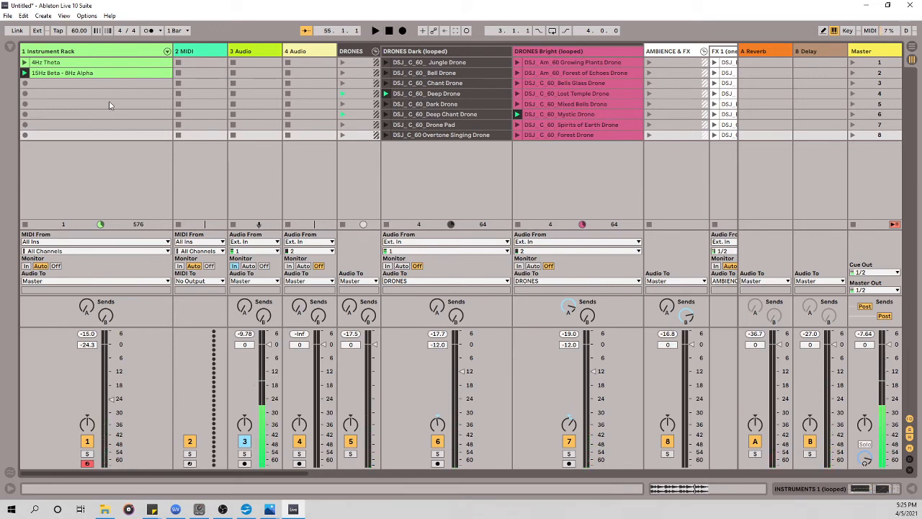
{"action": "double_click", "coordinate": [116, 51]}
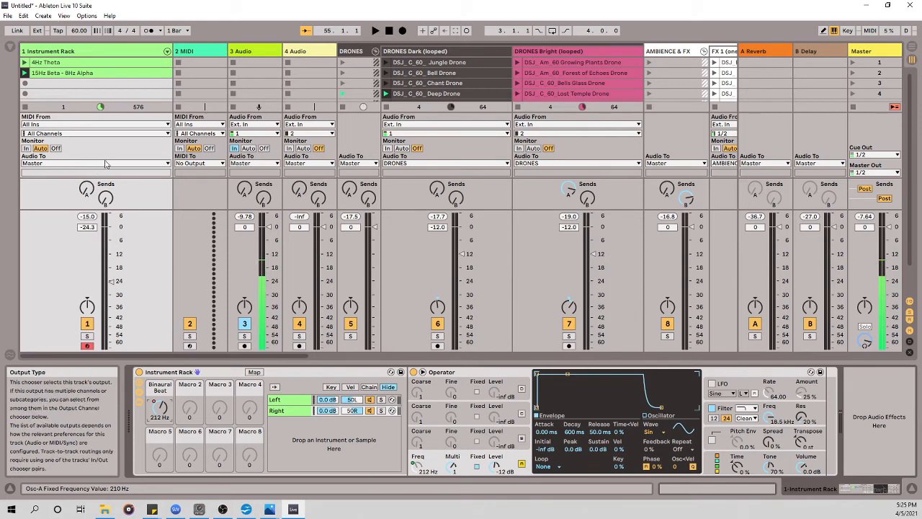
{"action": "left_click", "coordinate": [913, 489]}
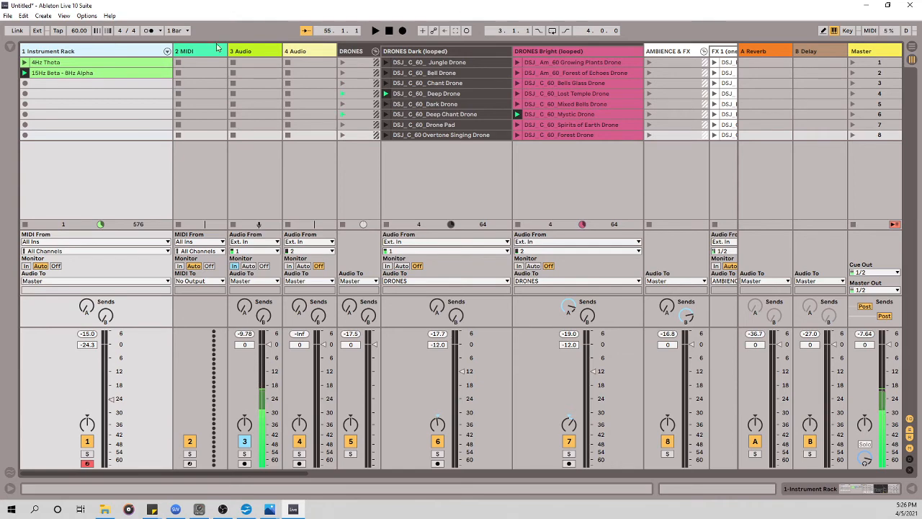
{"action": "double_click", "coordinate": [86, 52]}
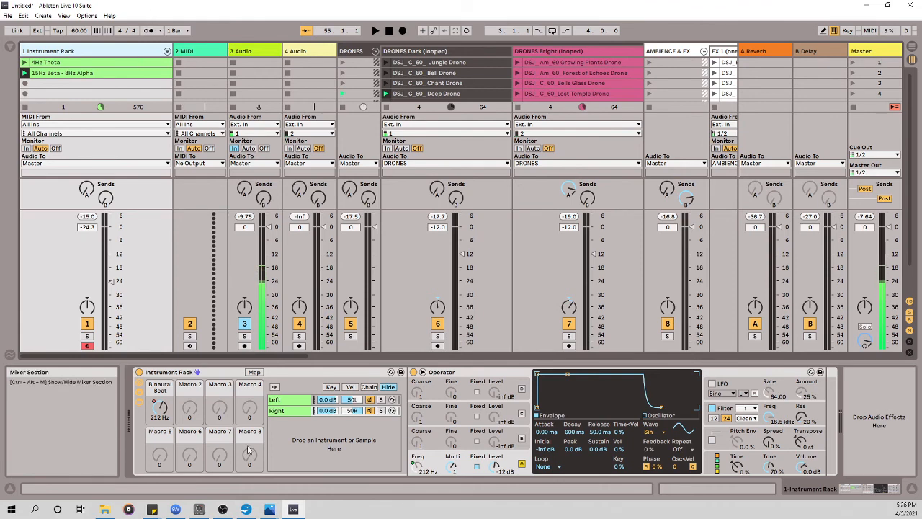
Step: Switch to Photos to read the brainwave frequency ranges in brainwaves.jpg, and return to Ableton Live
{"action": "mouse_move", "coordinate": [270, 510]}
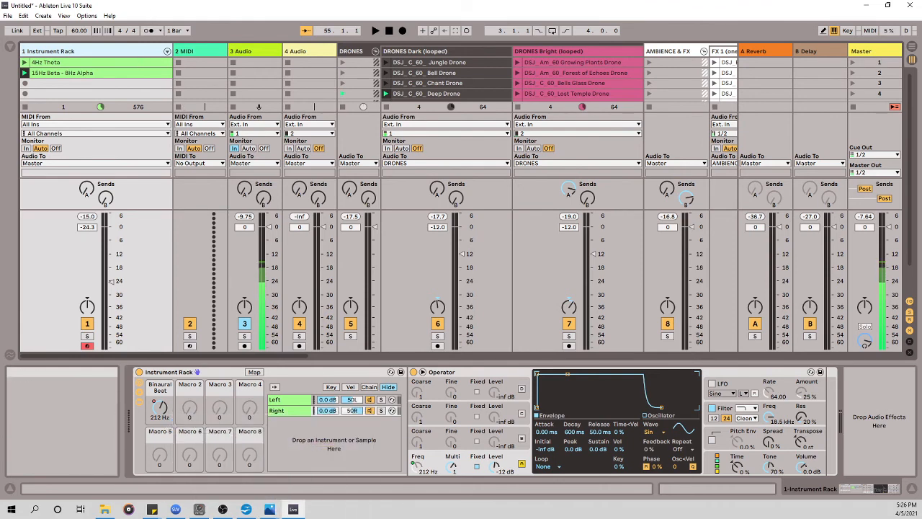
{"action": "left_click", "coordinate": [269, 509]}
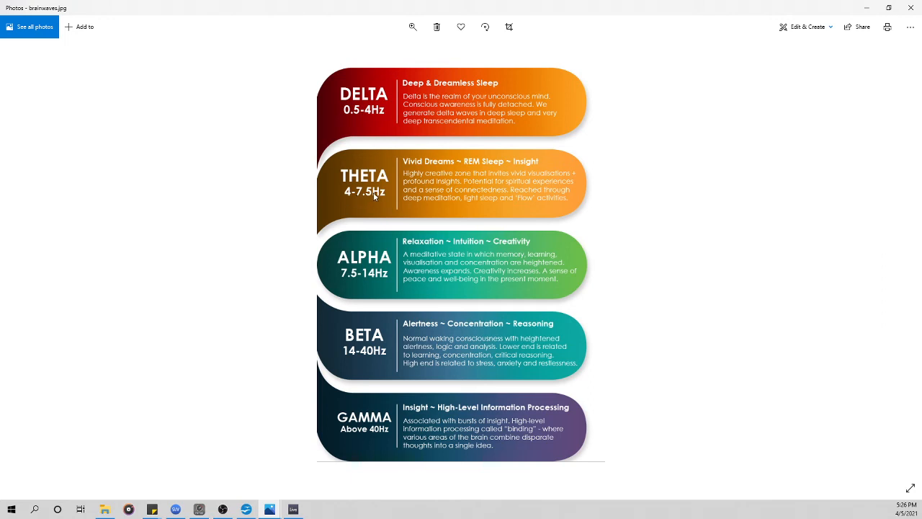
{"action": "left_click", "coordinate": [294, 511]}
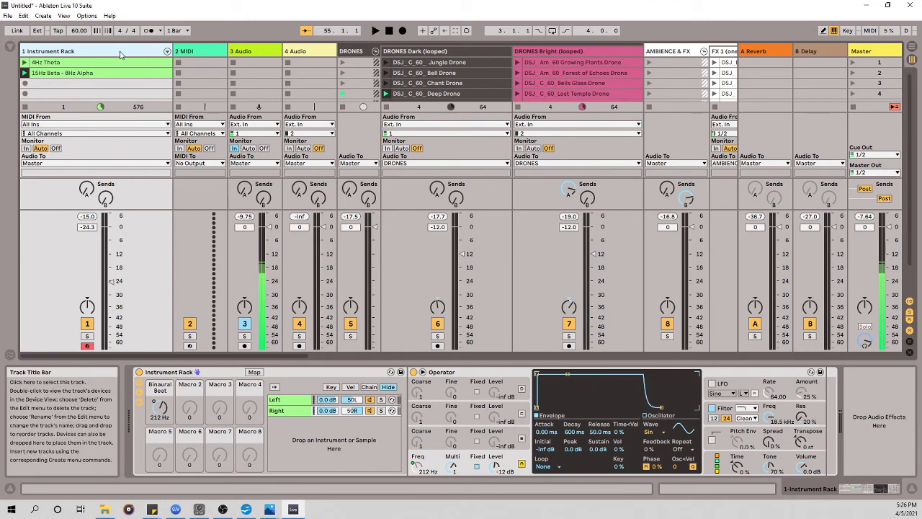
Step: Set the 4Hz Theta clip's loop length to 201 bars and extend its F3 note to the loop's end
{"action": "double_click", "coordinate": [55, 63]}
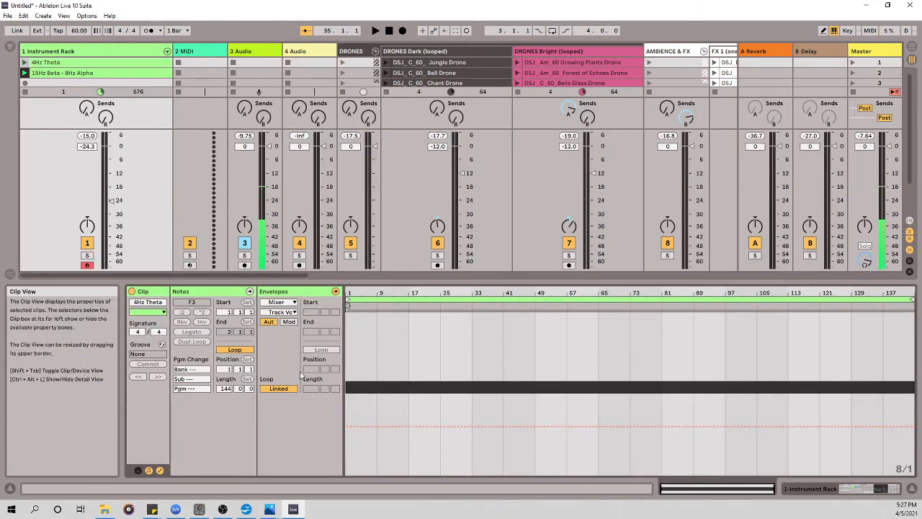
{"action": "left_click", "coordinate": [227, 391]}
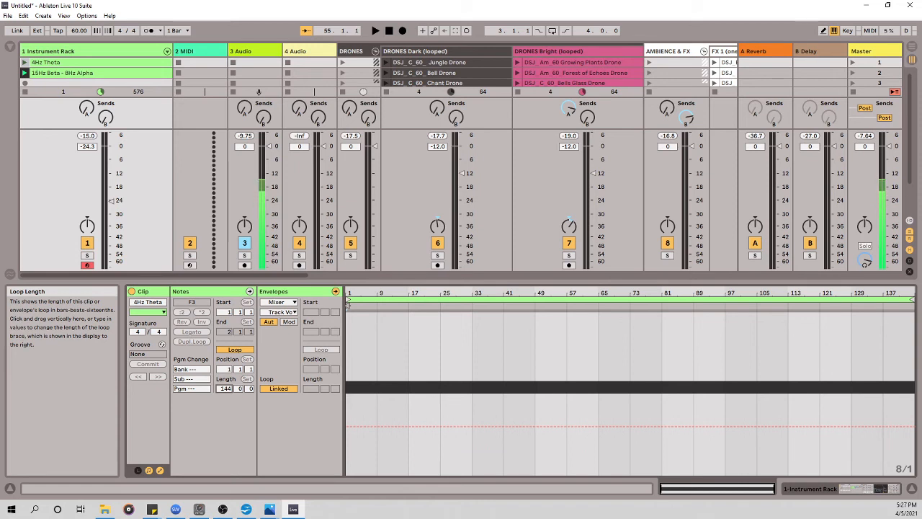
{"action": "left_click_drag", "start_coordinate": [226, 388], "coordinate": [226, 351]}
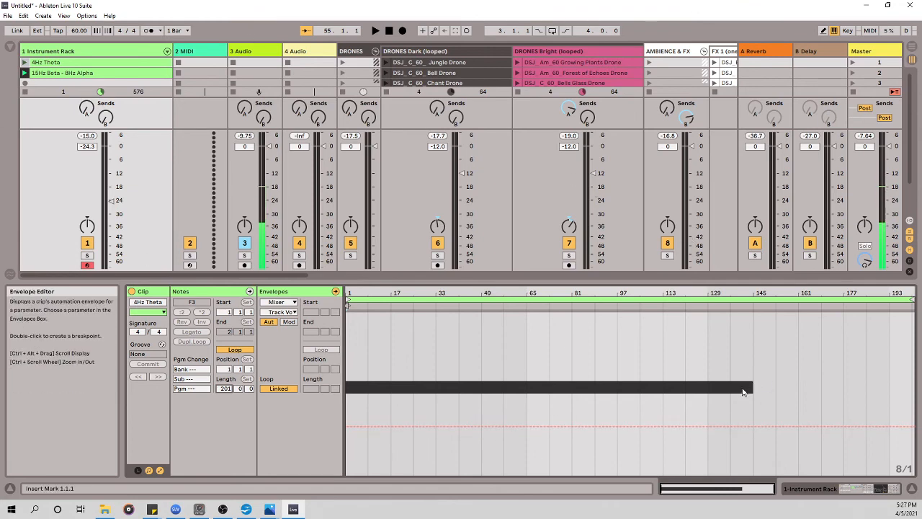
{"action": "left_click", "coordinate": [162, 470]}
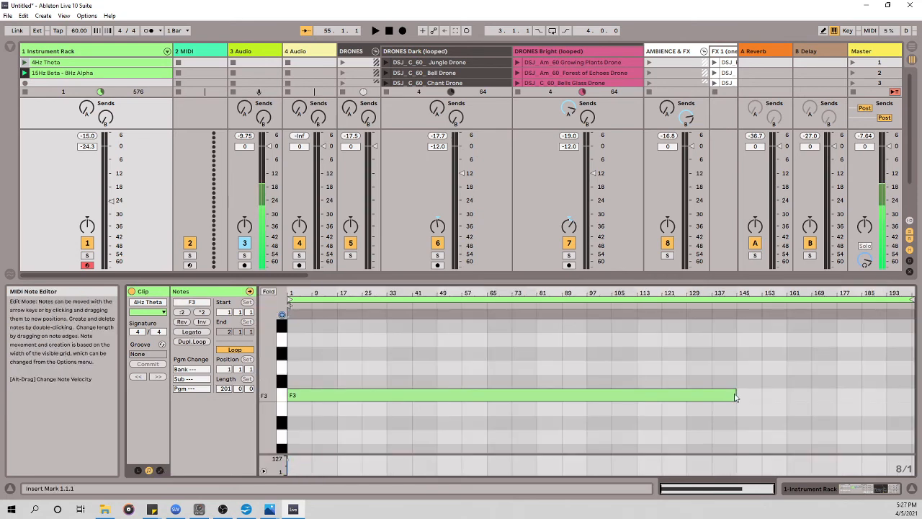
{"action": "left_click_drag", "start_coordinate": [736, 395], "coordinate": [912, 375]}
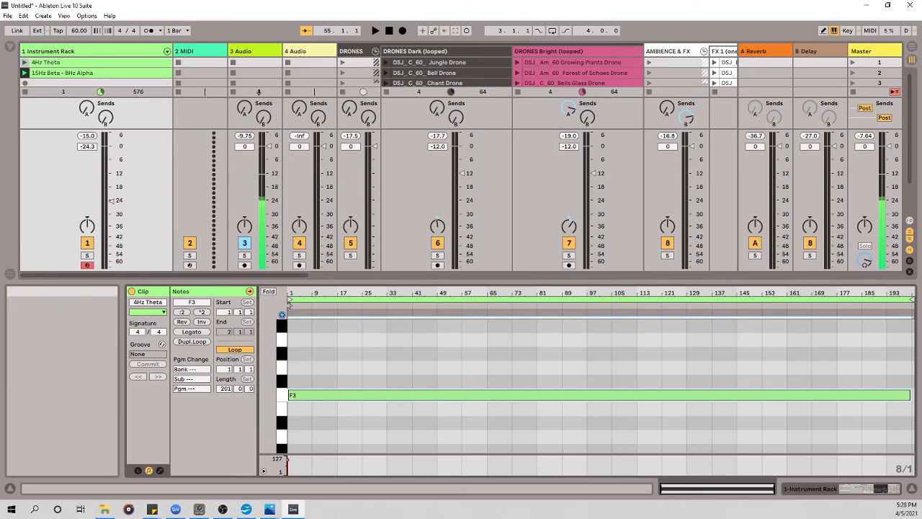
Step: Review the brainwave chart in Photos, and inspect the 4Hz Theta clip's envelope and the Instrument Rack's devices in Ableton Live
{"action": "left_click", "coordinate": [270, 509]}
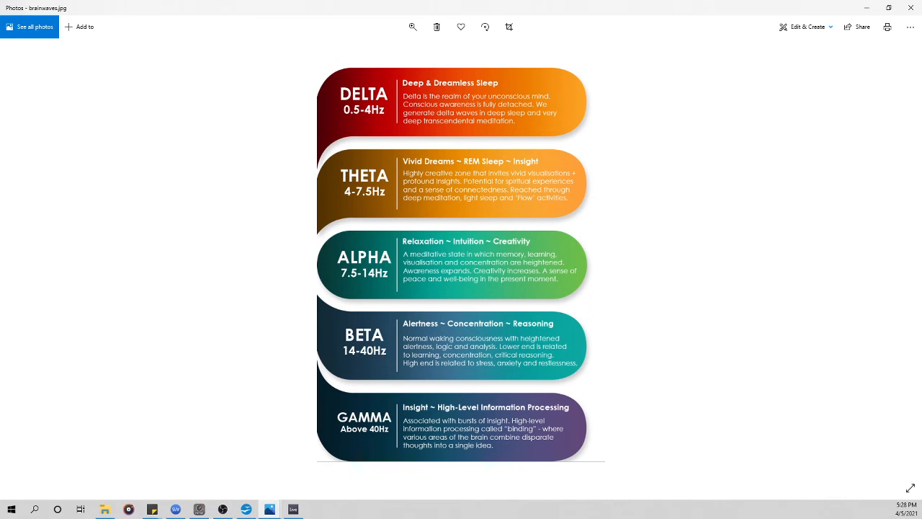
{"action": "left_click", "coordinate": [293, 509]}
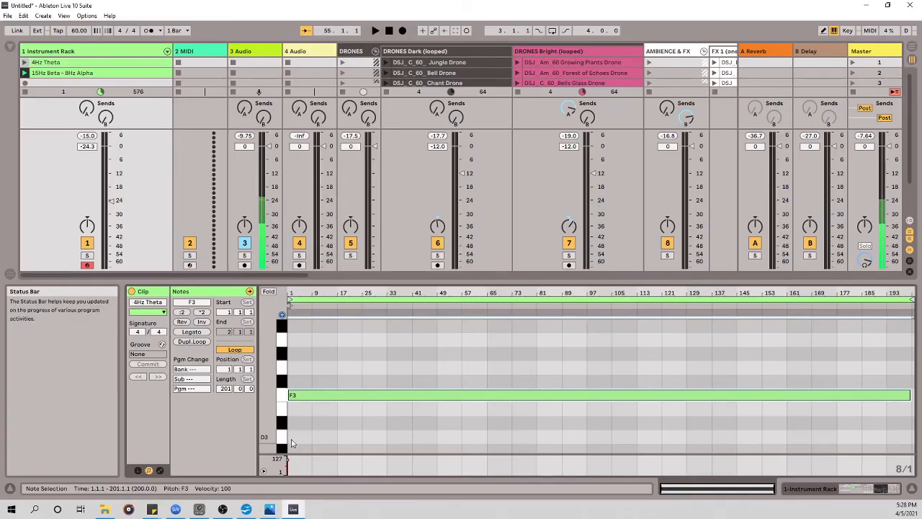
{"action": "left_click", "coordinate": [160, 470]}
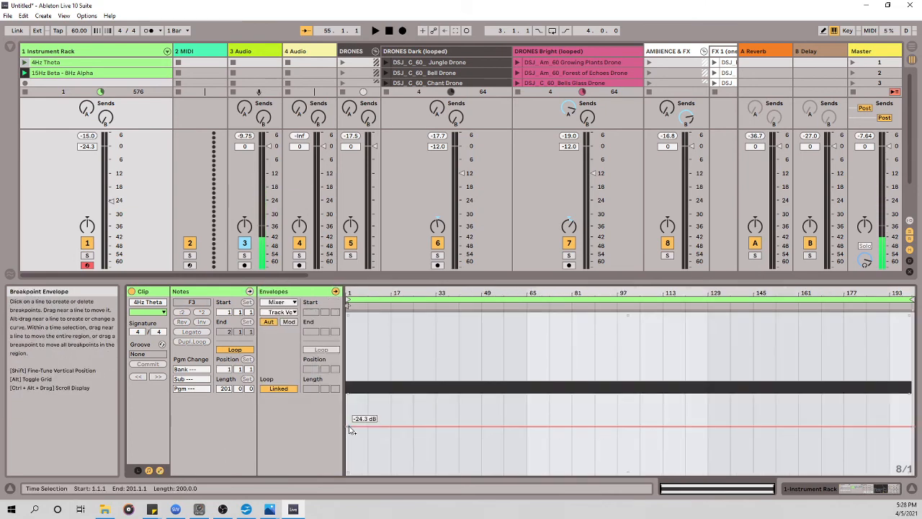
{"action": "double_click", "coordinate": [112, 52]}
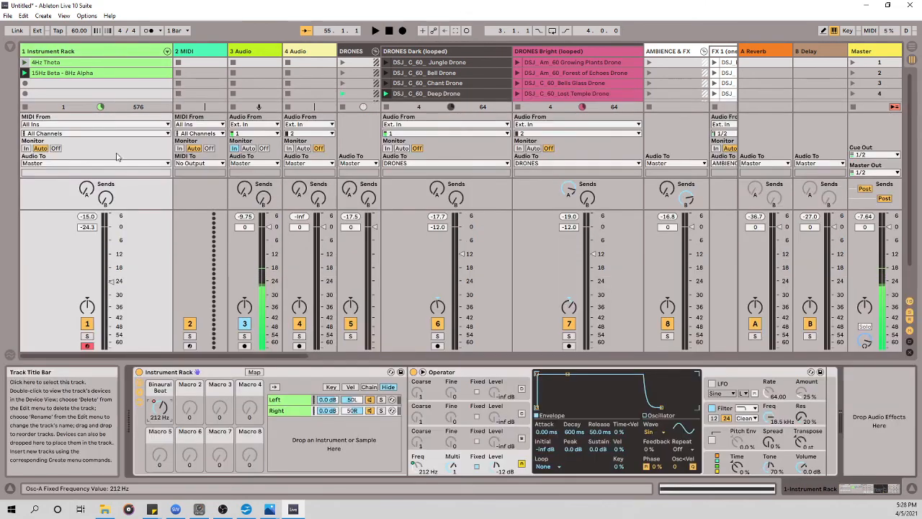
Step: Set the starting breakpoint of the 15Hz Beta - 8Hz Alpha clip's Binaural Beat envelope to 240 Hz
{"action": "double_click", "coordinate": [87, 73]}
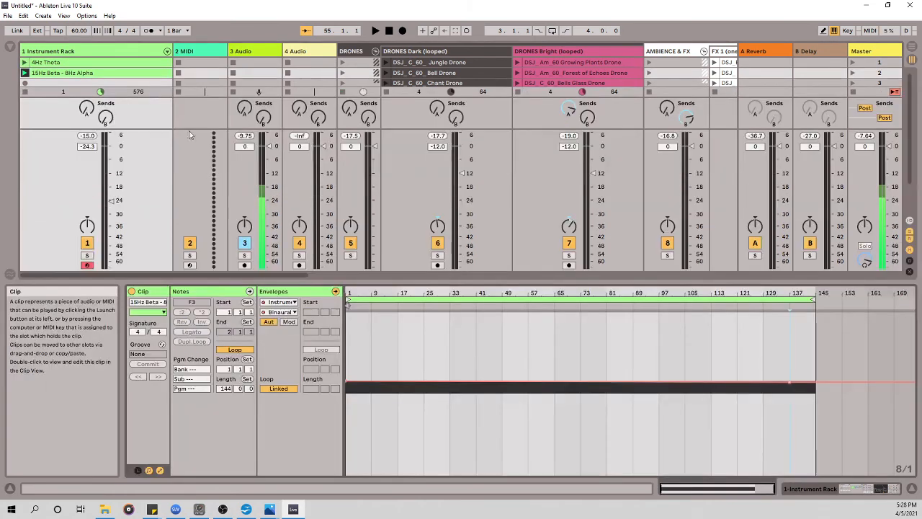
{"action": "right_click", "coordinate": [349, 387]}
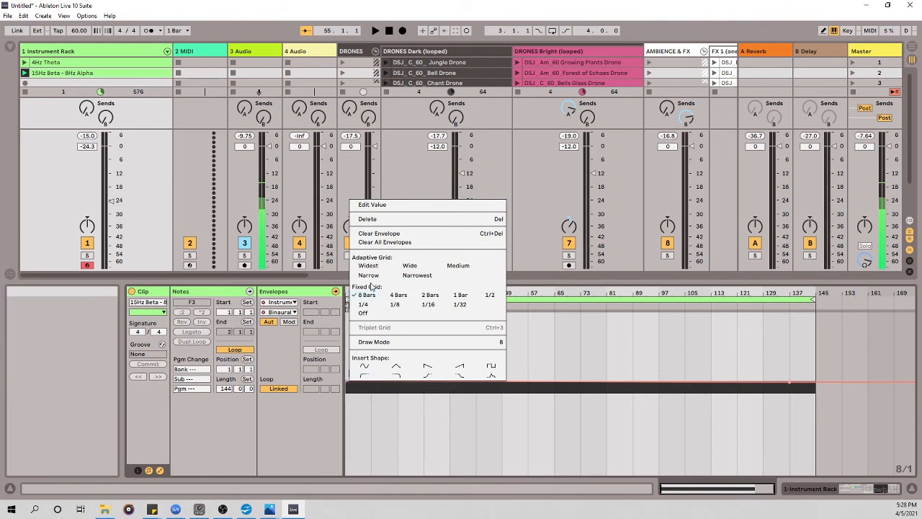
{"action": "key", "text": "Escape"}
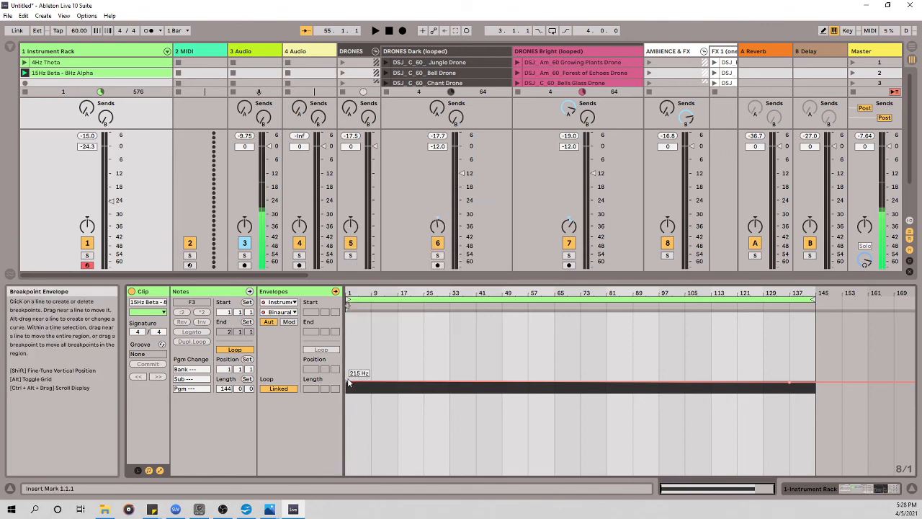
{"action": "right_click", "coordinate": [348, 384]}
{"action": "left_click", "coordinate": [374, 203]}
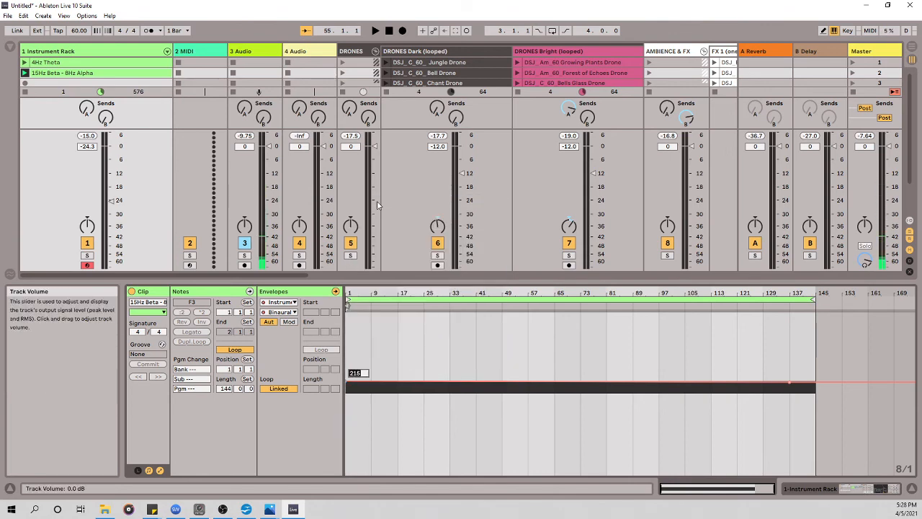
{"action": "type", "text": "240"}
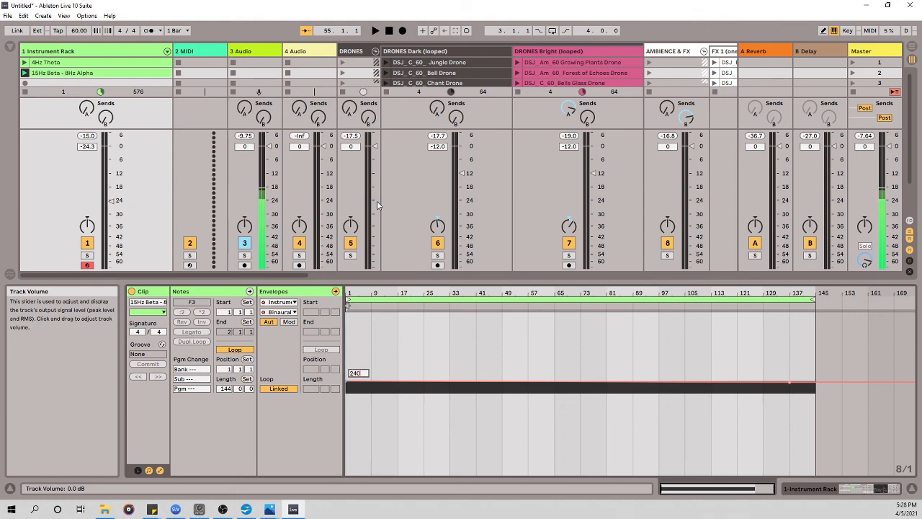
{"action": "key", "text": "Return"}
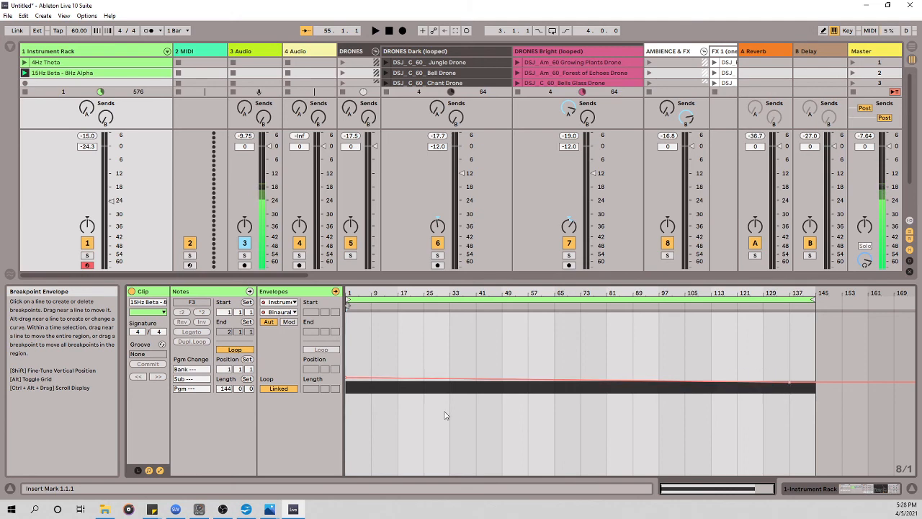
Step: Check the Beta range in the brainwave chart, and set the envelope's last breakpoint to 214 Hz at the clip's end, bar 145
{"action": "mouse_move", "coordinate": [293, 509]}
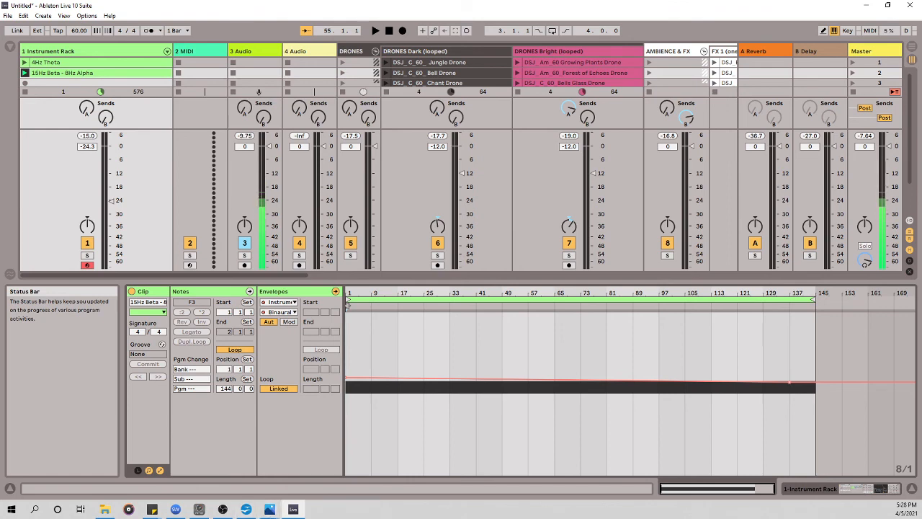
{"action": "key", "text": "alt+Tab"}
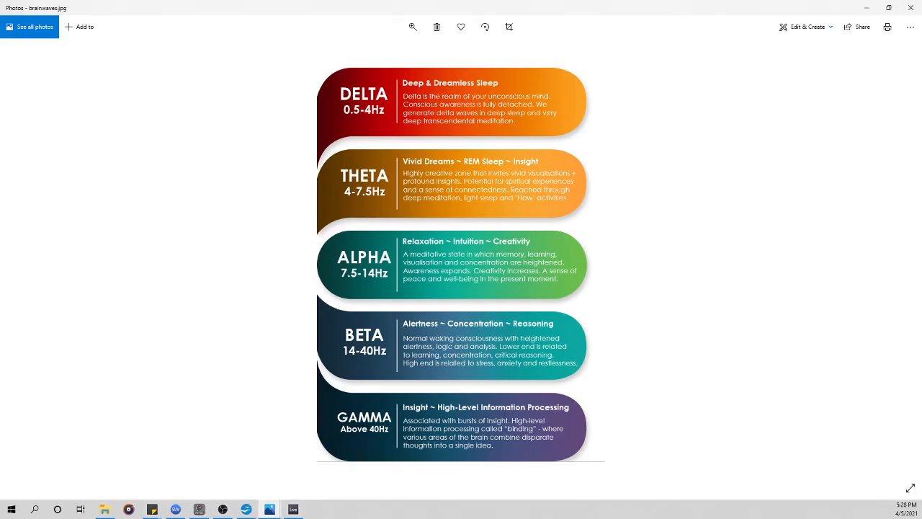
{"action": "key", "text": "alt+Tab"}
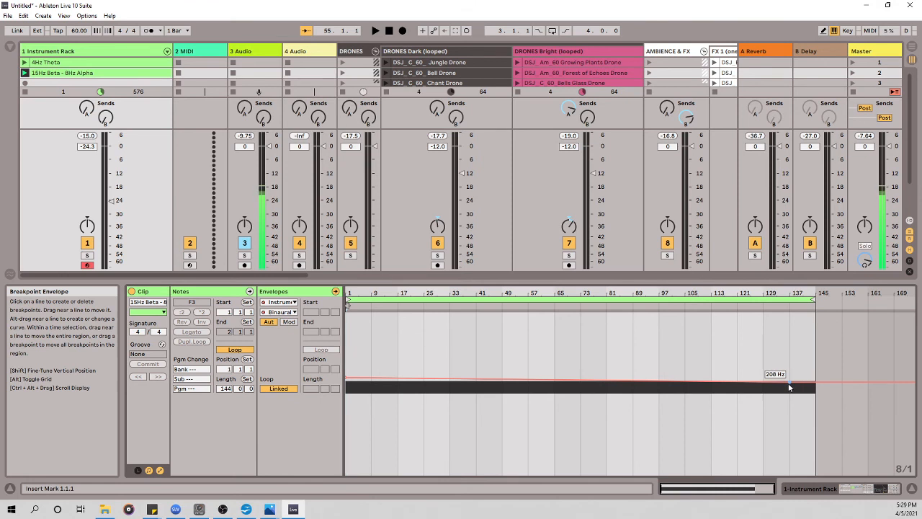
{"action": "right_click", "coordinate": [814, 382]}
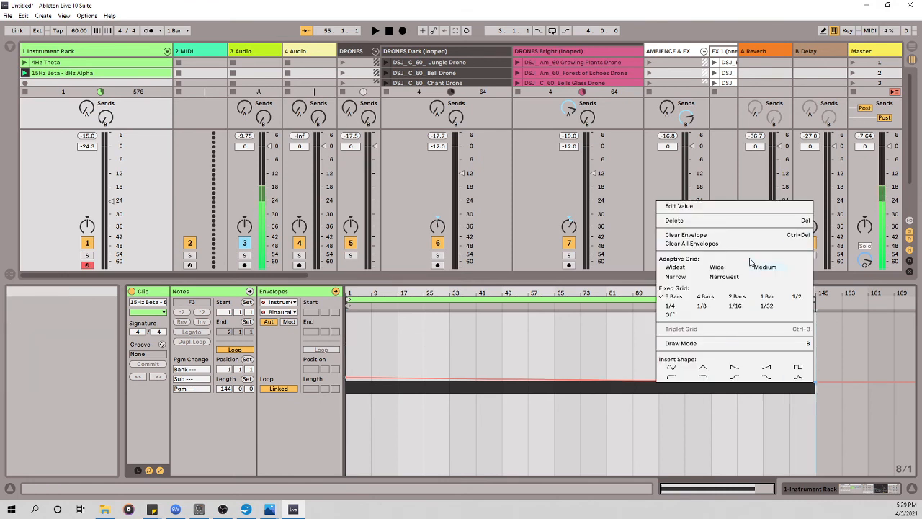
{"action": "left_click", "coordinate": [730, 209]}
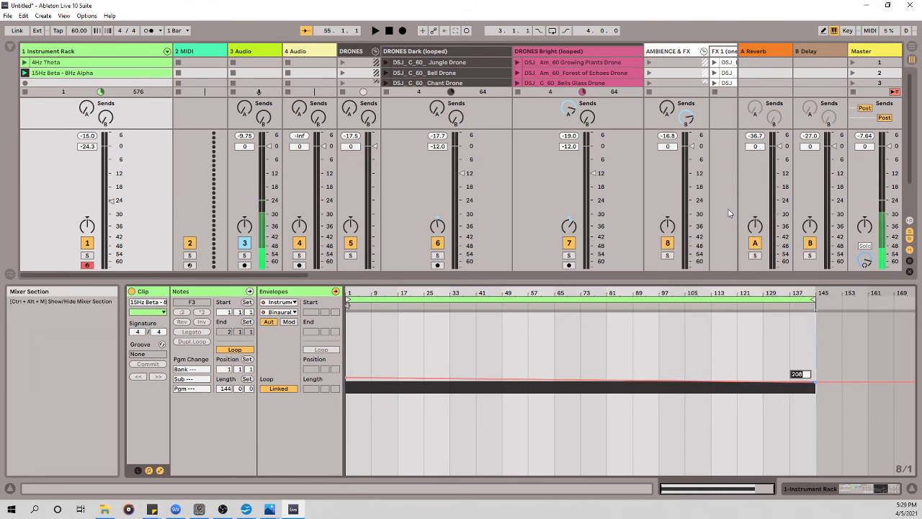
{"action": "type", "text": "214"}
{"action": "key", "text": "Return"}
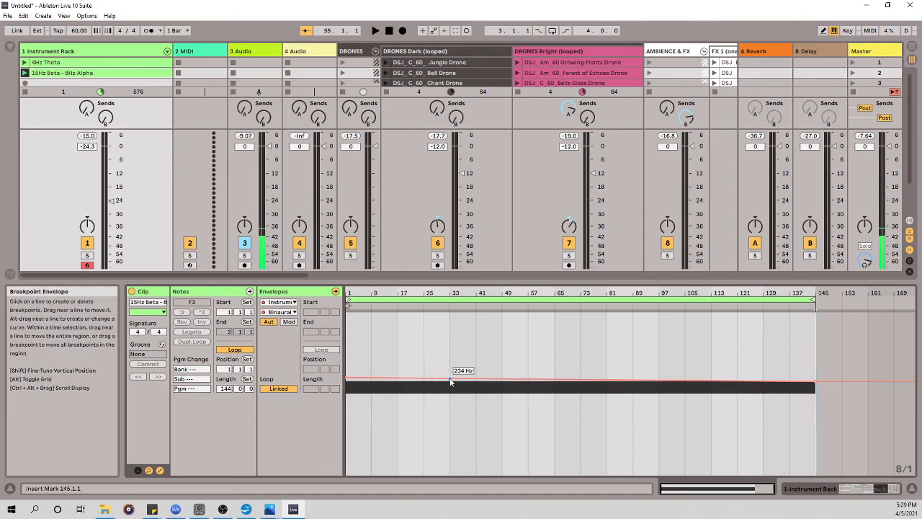
Step: View the timeline in the Arrangement View and return to the Session View
{"action": "left_click", "coordinate": [911, 46]}
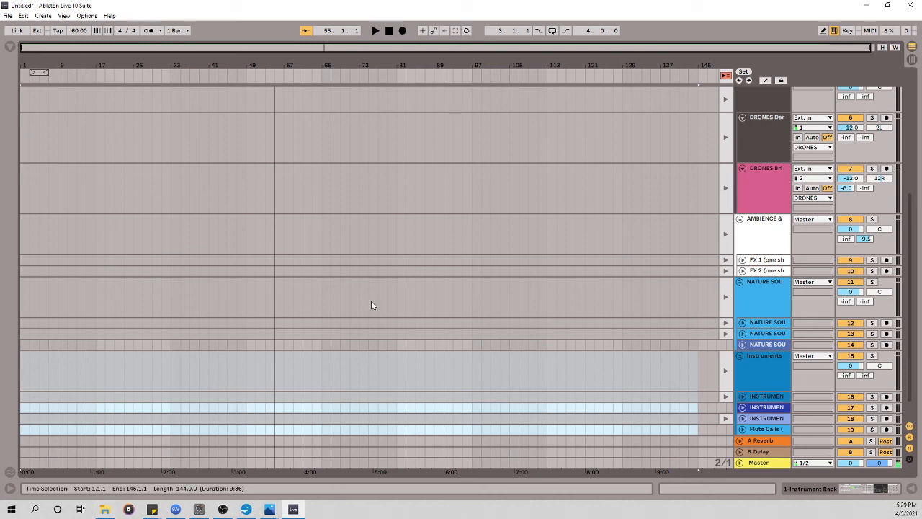
{"action": "left_click", "coordinate": [912, 62]}
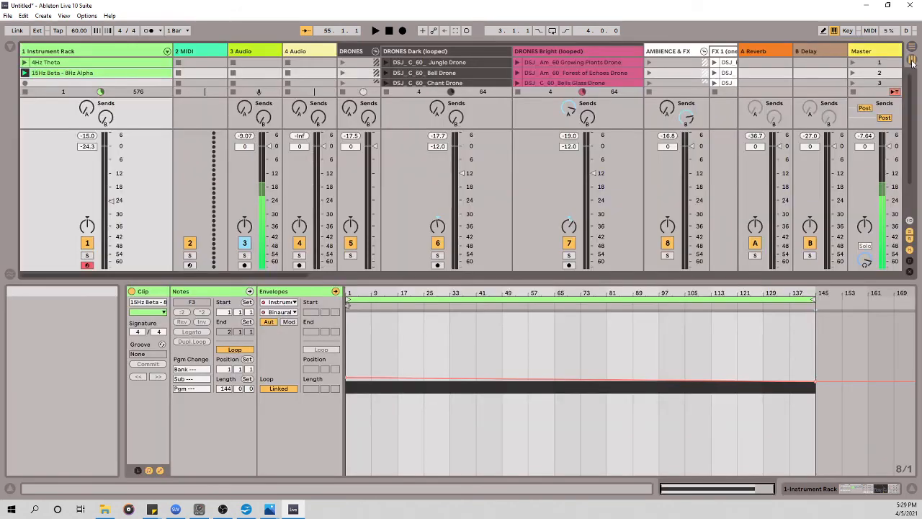
Step: Add a breakpoint at bar 33 of the Binaural Beat envelope and lower it to about 224 Hz
{"action": "left_click", "coordinate": [451, 382]}
{"action": "left_click_drag", "start_coordinate": [450, 378], "coordinate": [451, 380]}
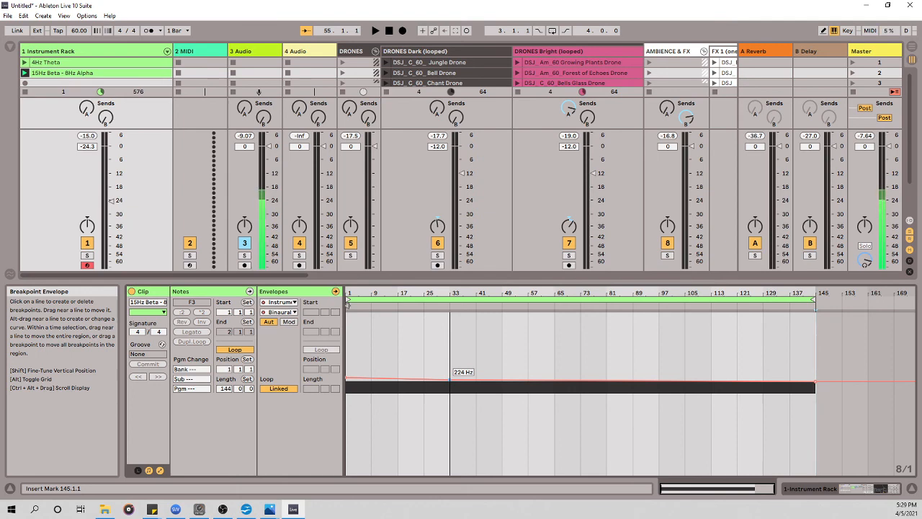
{"action": "left_click_drag", "start_coordinate": [450, 379], "coordinate": [450, 381]}
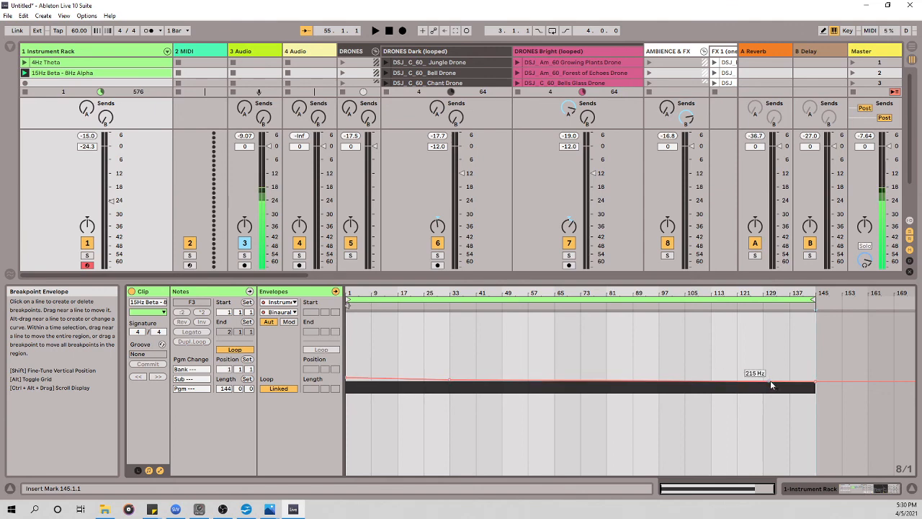
Step: Rename the 15Hz Beta - 8Hz Alpha clip as "Beta 40Hz - 14Hz"
{"action": "right_click", "coordinate": [91, 74]}
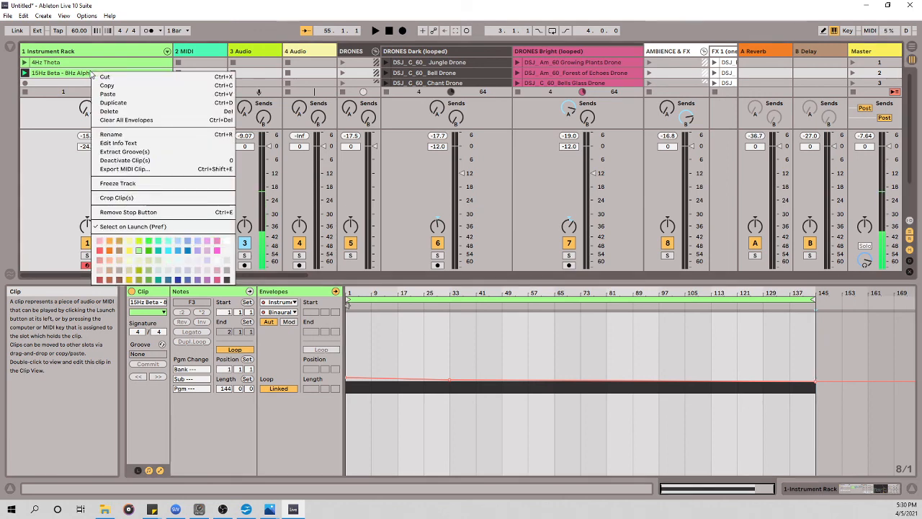
{"action": "left_click", "coordinate": [129, 136]}
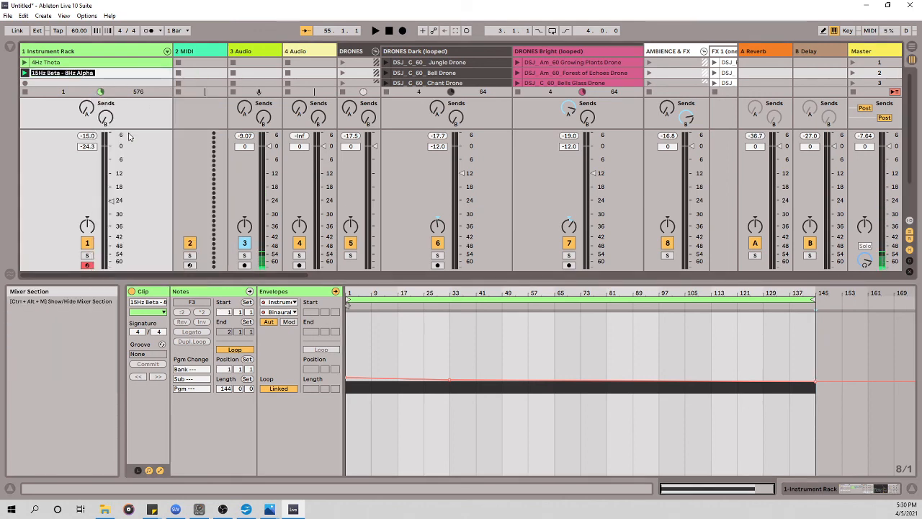
{"action": "type", "text": "Beta"}
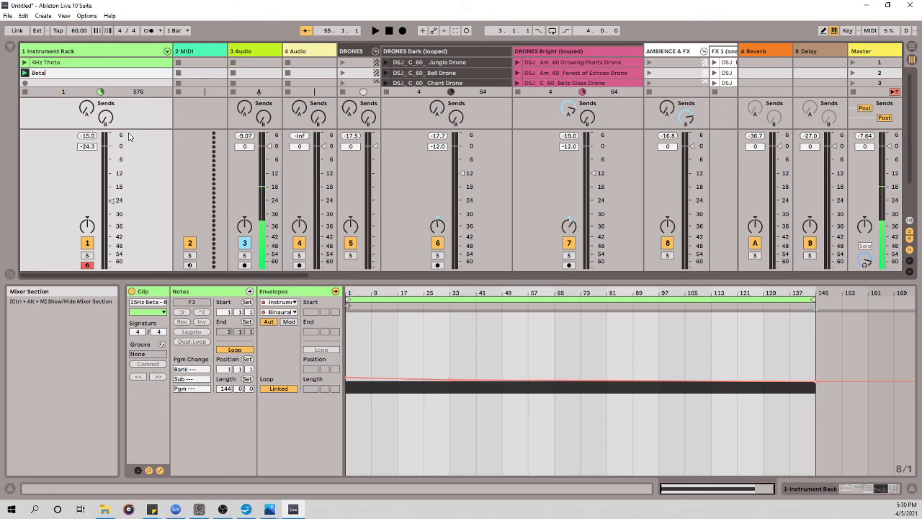
{"action": "type", "text": " 40Hz -"}
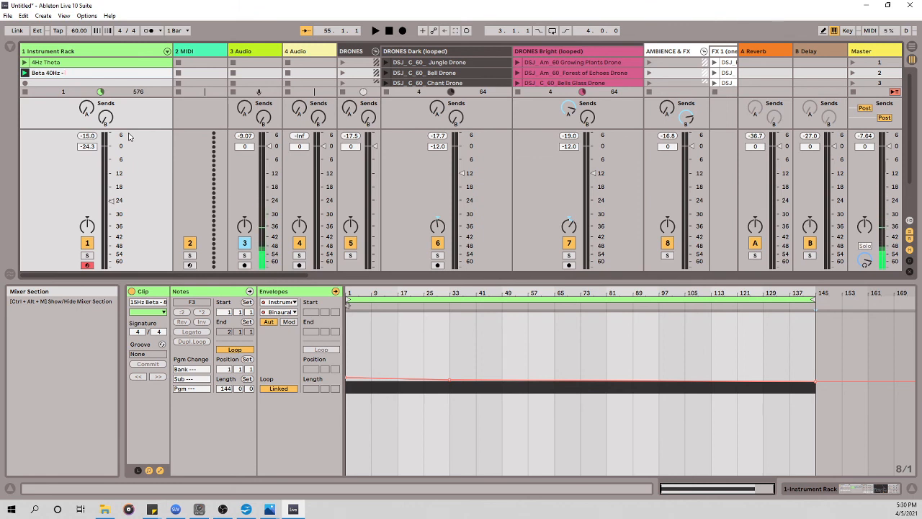
{"action": "type", "text": " 14"}
{"action": "type", "text": "Hz"}
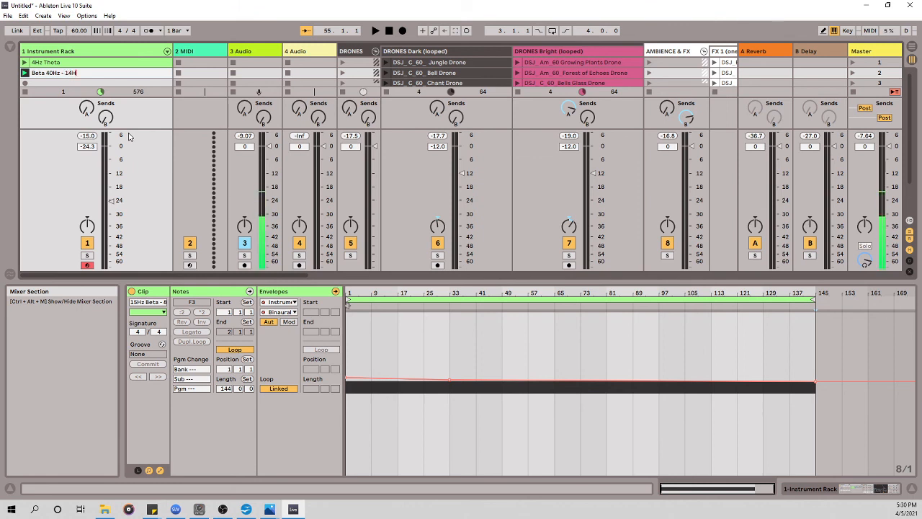
{"action": "key", "text": "Return"}
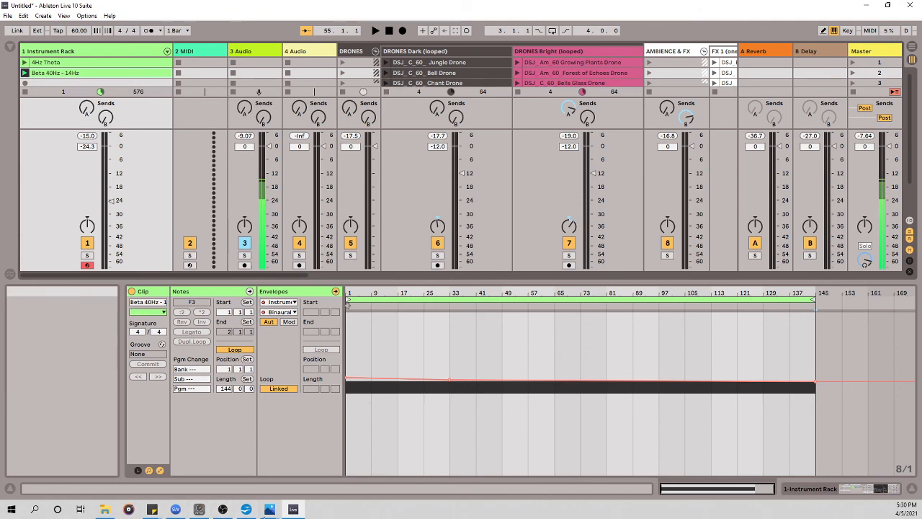
Step: Consult the brainwave chart in Photos again, and hide the clip details in Ableton Live to see the full session grid
{"action": "mouse_move", "coordinate": [270, 512]}
{"action": "left_click", "coordinate": [306, 450]}
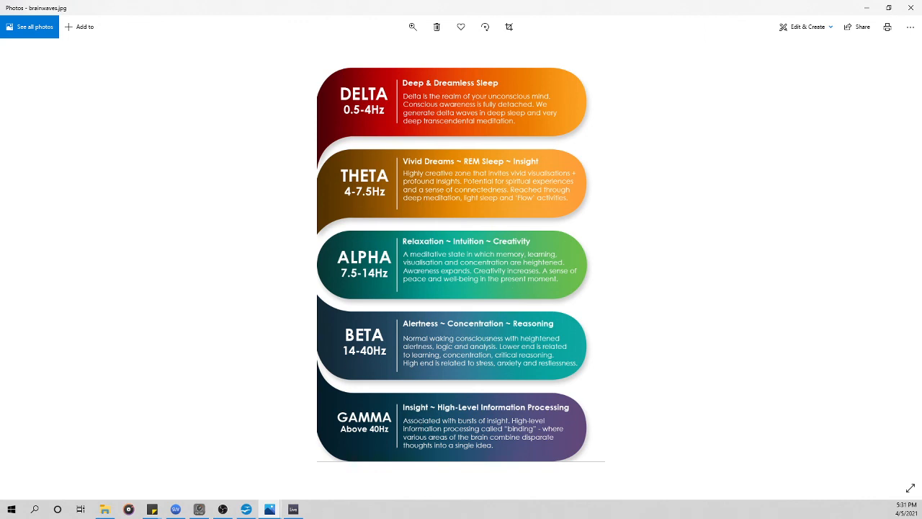
{"action": "left_click", "coordinate": [293, 510]}
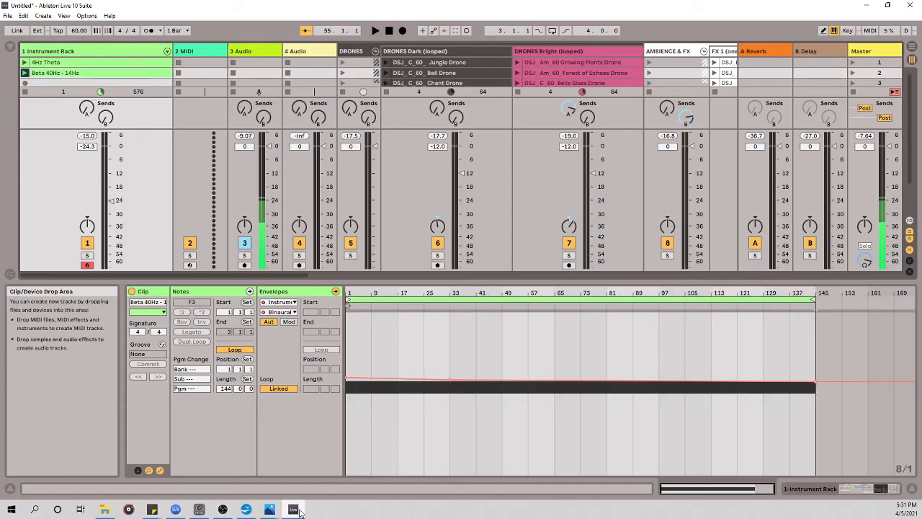
{"action": "left_click", "coordinate": [907, 488]}
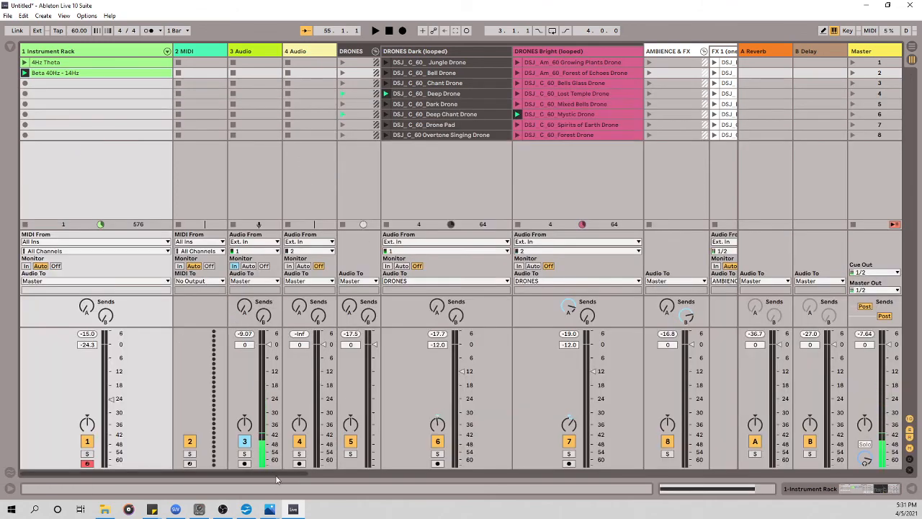
{"action": "left_click_drag", "start_coordinate": [252, 472], "coordinate": [167, 447]}
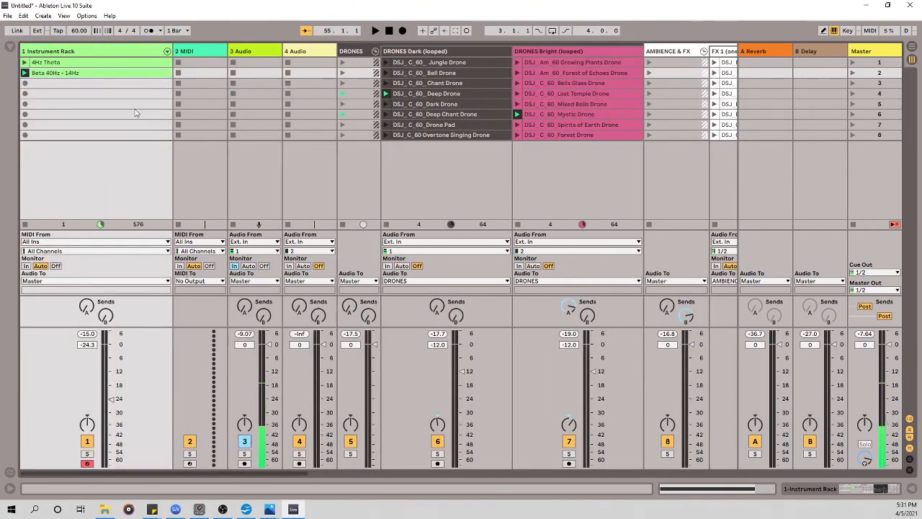